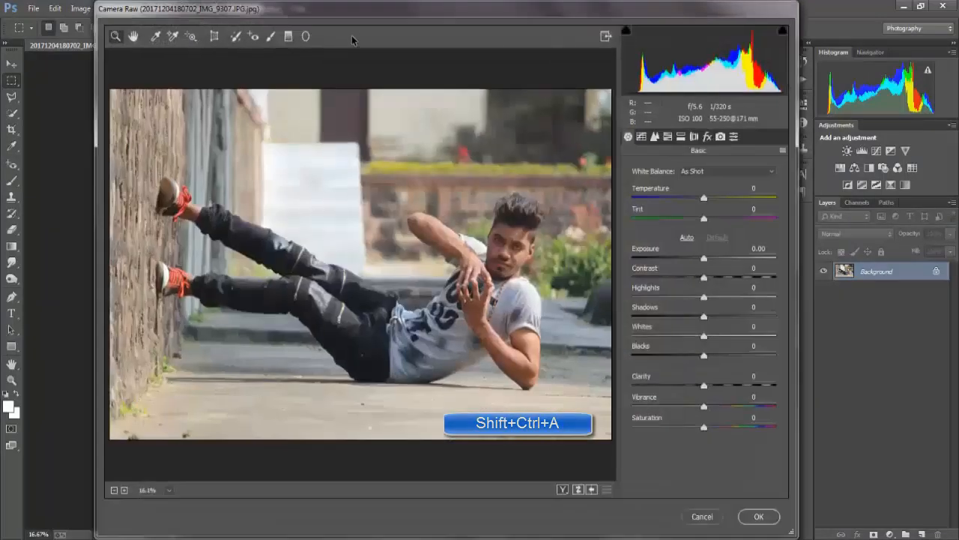
Set Highlights to -90, Shadows +46, Whites +41, Blacks +29, Clarity +23, Vibrance +24 and Contrast +8 for the photo
{"action": "left_click", "coordinate": [725, 296]}
{"action": "left_click_drag", "start_coordinate": [701, 306], "coordinate": [734, 408]}
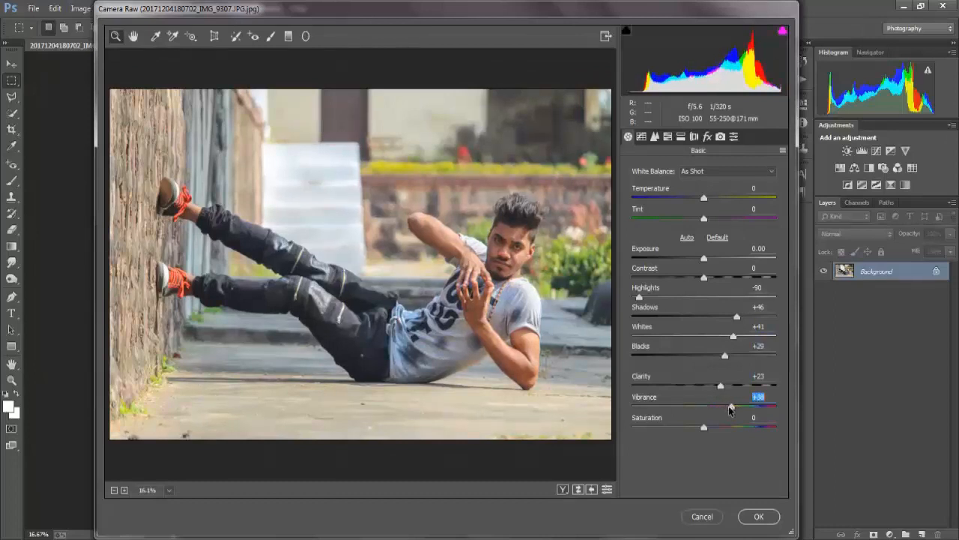
{"action": "left_click_drag", "start_coordinate": [695, 272], "coordinate": [716, 263]}
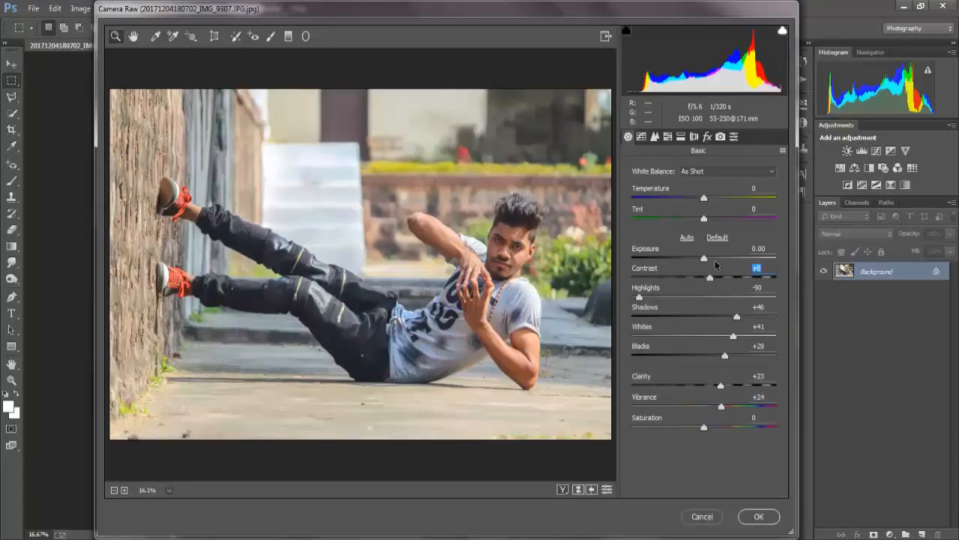
Set the photo's sharpening amount to 61 and raise its luminance noise reduction
{"action": "left_click", "coordinate": [654, 136]}
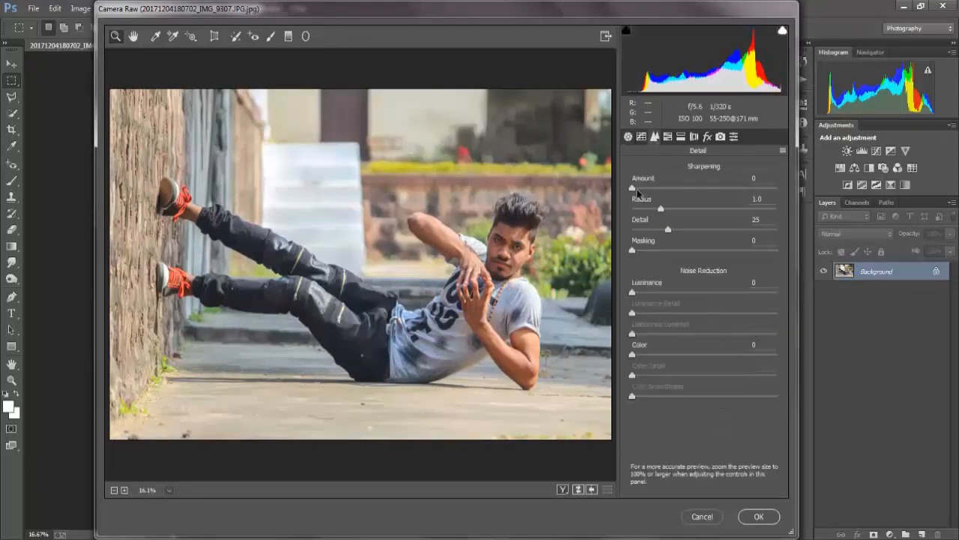
{"action": "left_click", "coordinate": [684, 293]}
Desaturate the photo's greens, yellows and aquas by setting each of their saturation values to -100
{"action": "left_click", "coordinate": [670, 139]}
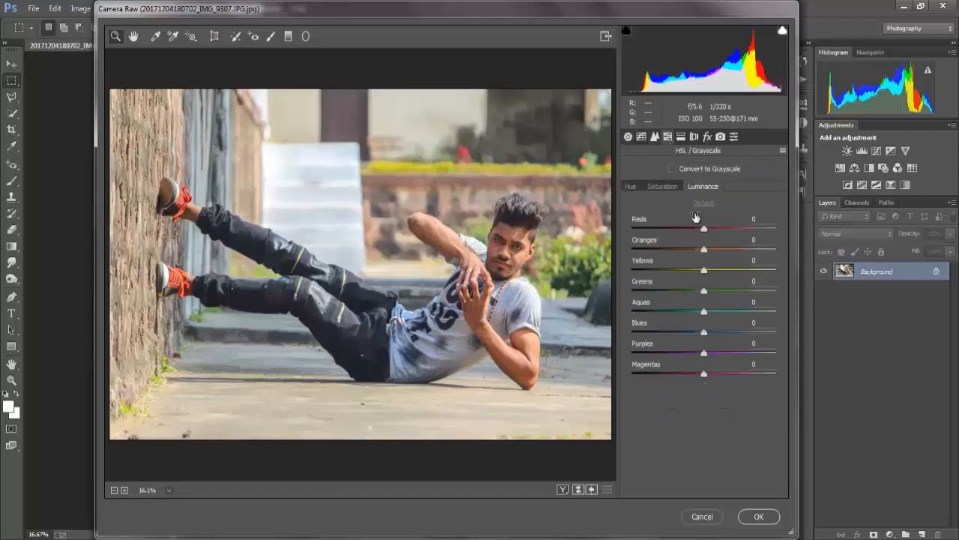
{"action": "left_click", "coordinate": [663, 186]}
{"action": "left_click_drag", "start_coordinate": [638, 282], "coordinate": [632, 290]}
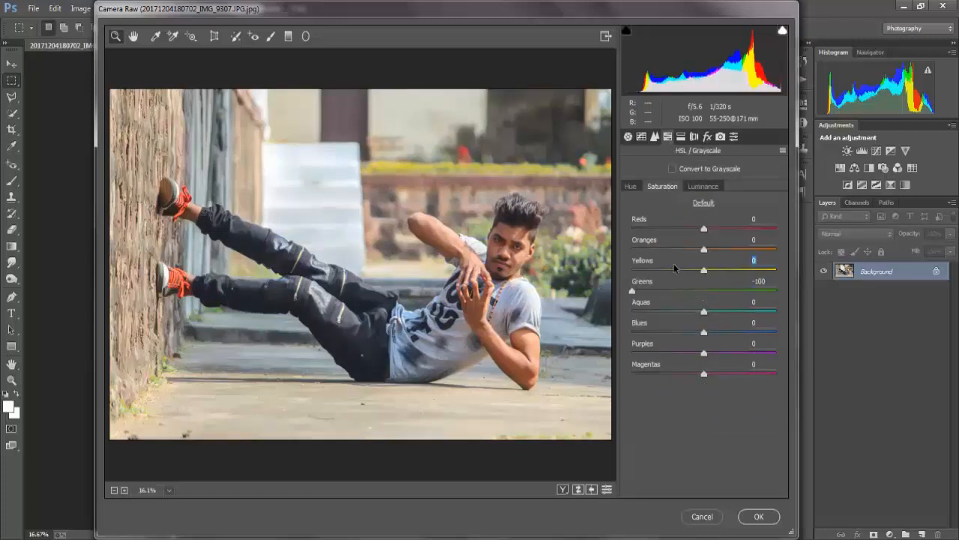
{"action": "left_click_drag", "start_coordinate": [673, 263], "coordinate": [631, 270]}
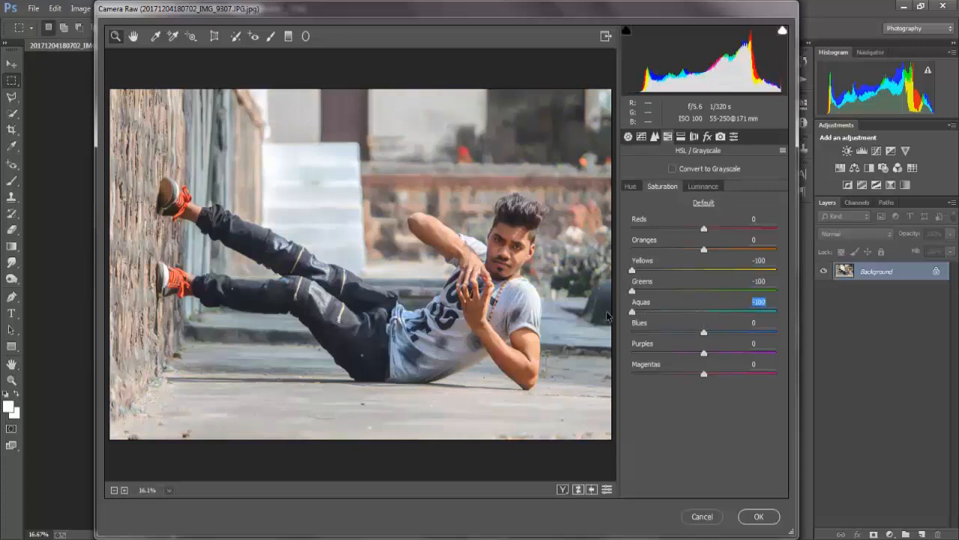
Shift the hue of the yellows to +47 and the greens to -100, leaving the oranges' luminance at 0
{"action": "left_click", "coordinate": [631, 188]}
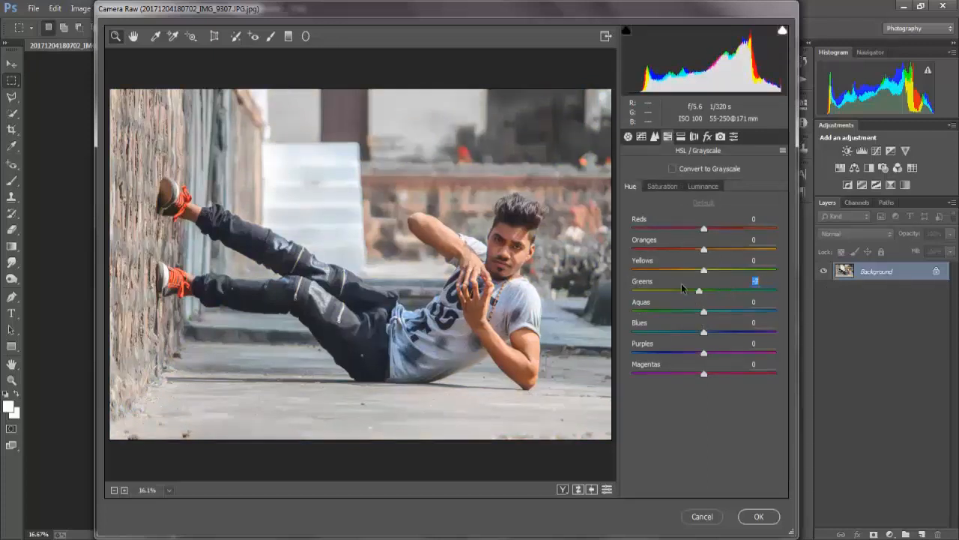
{"action": "left_click", "coordinate": [703, 186]}
{"action": "mouse_move", "coordinate": [704, 249]}
{"action": "left_mouse_down"}
{"action": "mouse_move", "coordinate": [716, 252]}
{"action": "mouse_move", "coordinate": [707, 252]}
{"action": "left_mouse_up"}
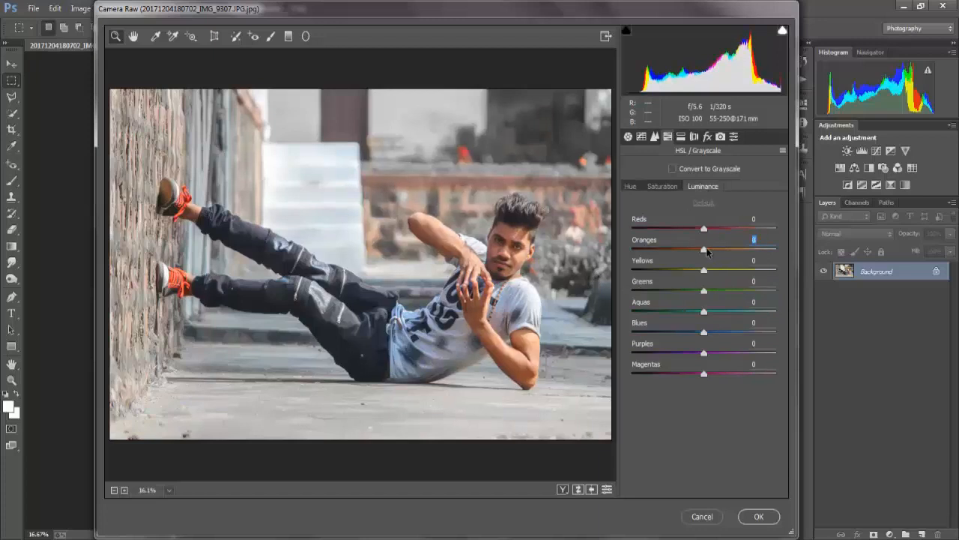
{"action": "left_click", "coordinate": [662, 186]}
Set the camera calibration saturation to +15 for the blue primary and +19 for the green primary
{"action": "left_click", "coordinate": [706, 137]}
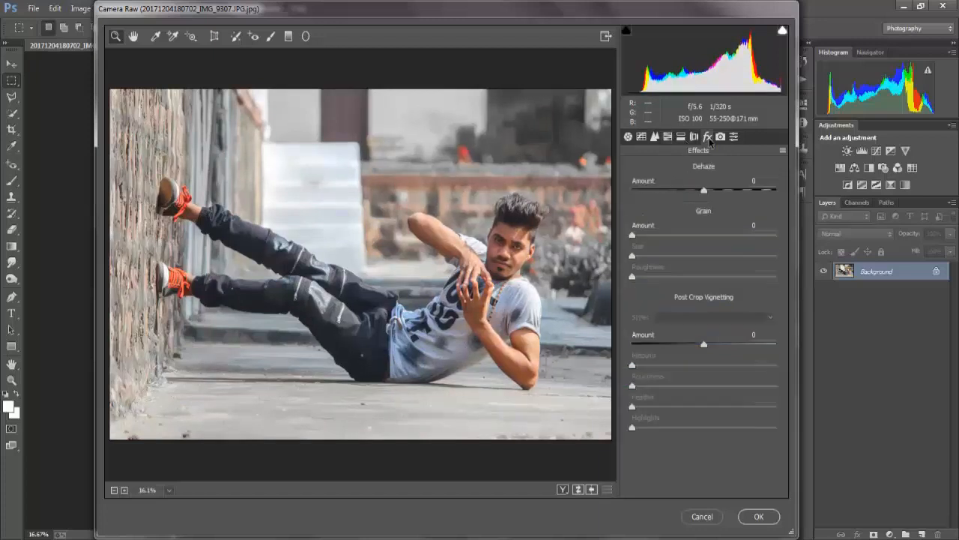
{"action": "left_click", "coordinate": [721, 136]}
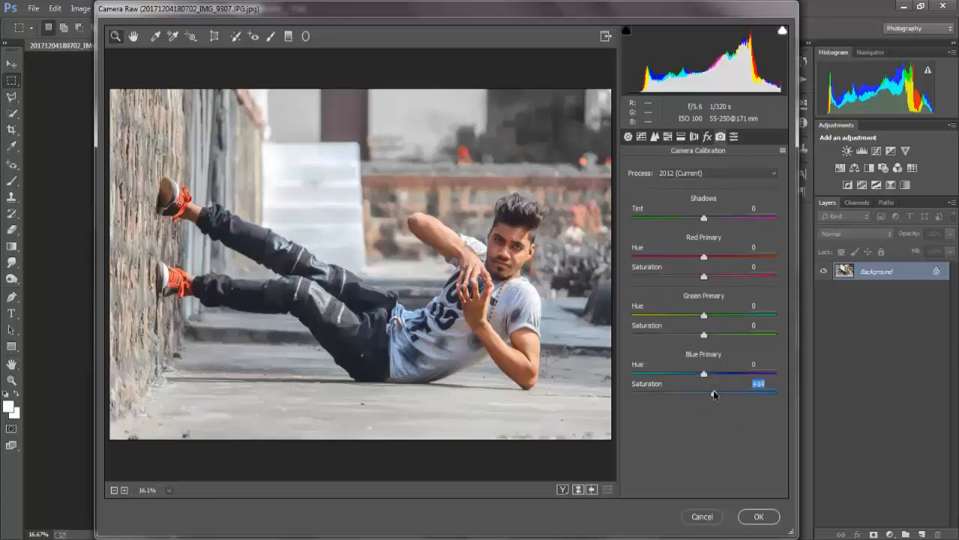
{"action": "left_click_drag", "start_coordinate": [714, 391], "coordinate": [718, 390]}
{"action": "left_click", "coordinate": [716, 335]}
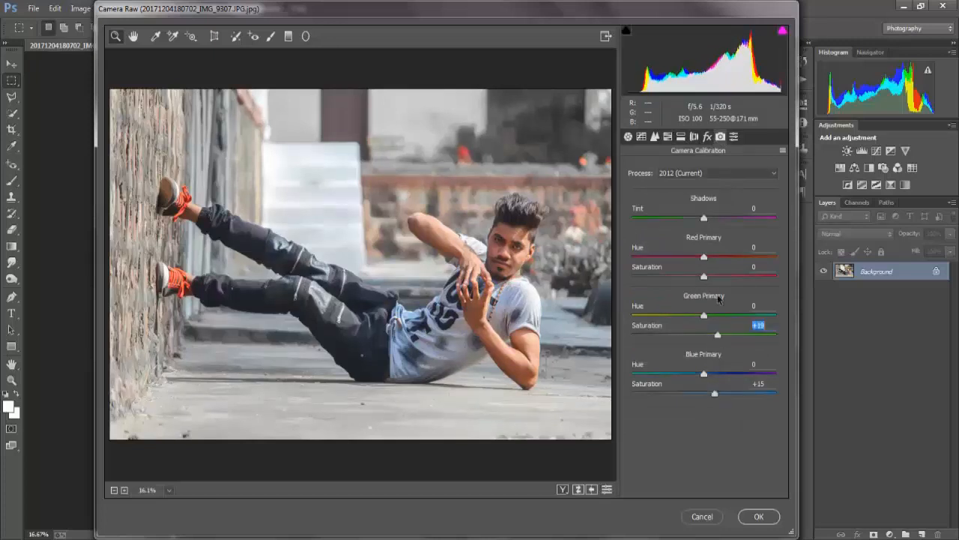
{"action": "left_click", "coordinate": [667, 137]}
{"action": "left_click", "coordinate": [631, 187]}
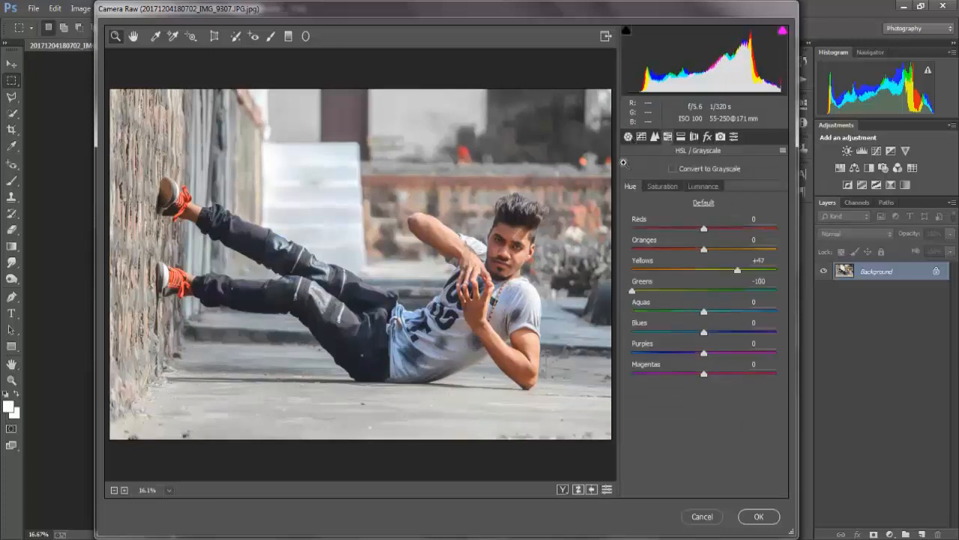
Set up the Adjustment Brush with Exposure 0.00, Contrast +2, Highlights 0, Shadows +19 and Whites -1
{"action": "left_click", "coordinate": [271, 36]}
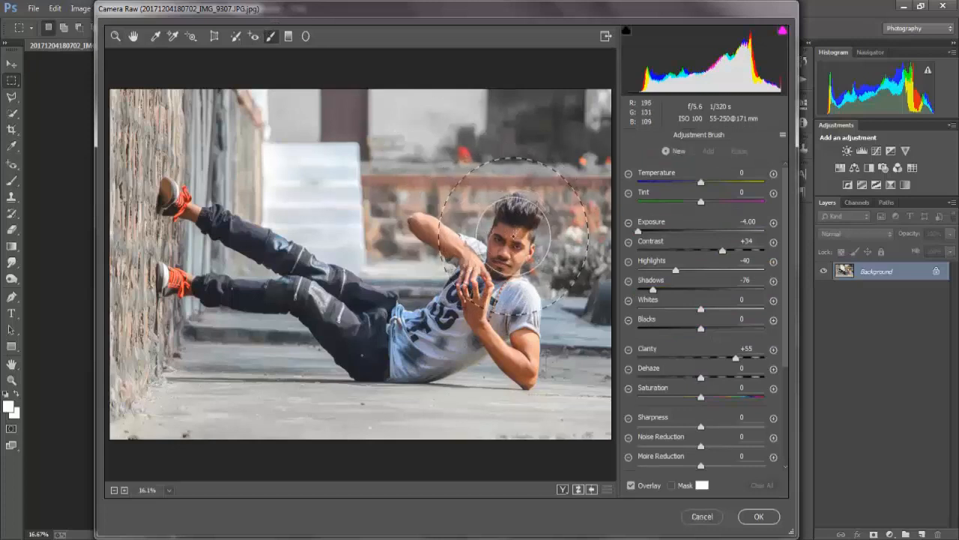
{"action": "left_click_drag", "start_coordinate": [521, 226], "coordinate": [527, 275]}
{"action": "key", "text": "ctrl+z"}
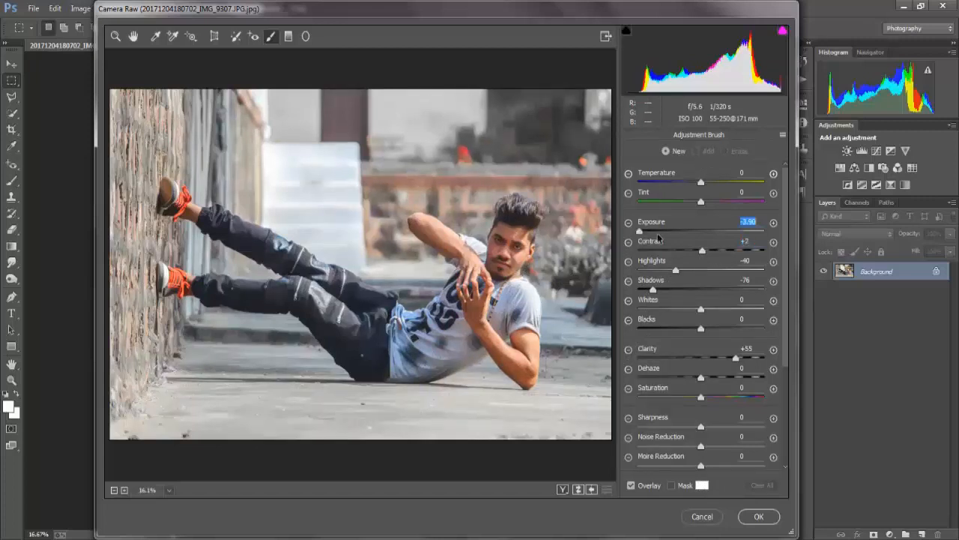
{"action": "double_click", "coordinate": [676, 270]}
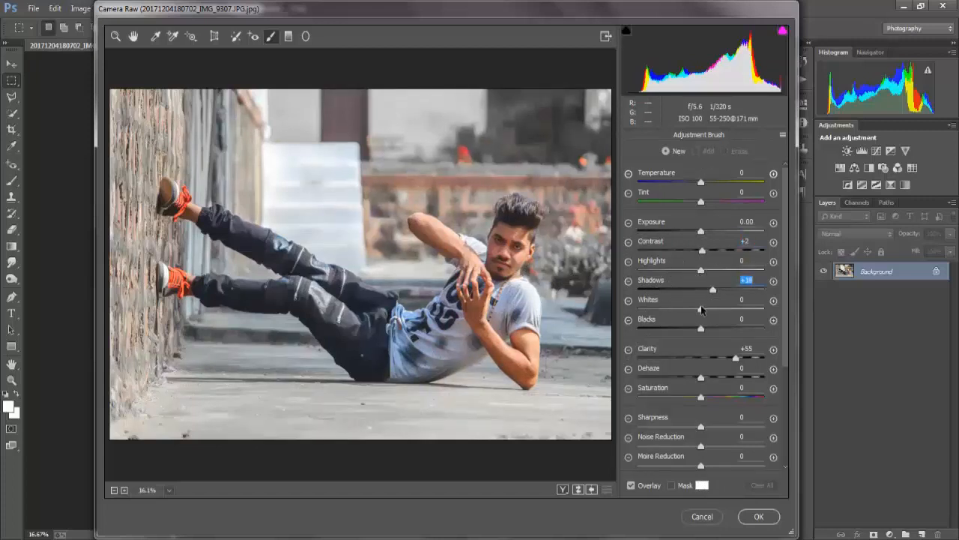
{"action": "left_click", "coordinate": [702, 309]}
{"action": "left_click", "coordinate": [712, 289]}
Try brightening the man's face with the Adjustment Brush, including at Exposure +1.05, and undo the strokes
{"action": "left_click_drag", "start_coordinate": [512, 236], "coordinate": [522, 259]}
{"action": "key", "text": "ctrl+z"}
{"action": "left_click_drag", "start_coordinate": [709, 233], "coordinate": [718, 233]}
{"action": "left_click", "coordinate": [510, 239]}
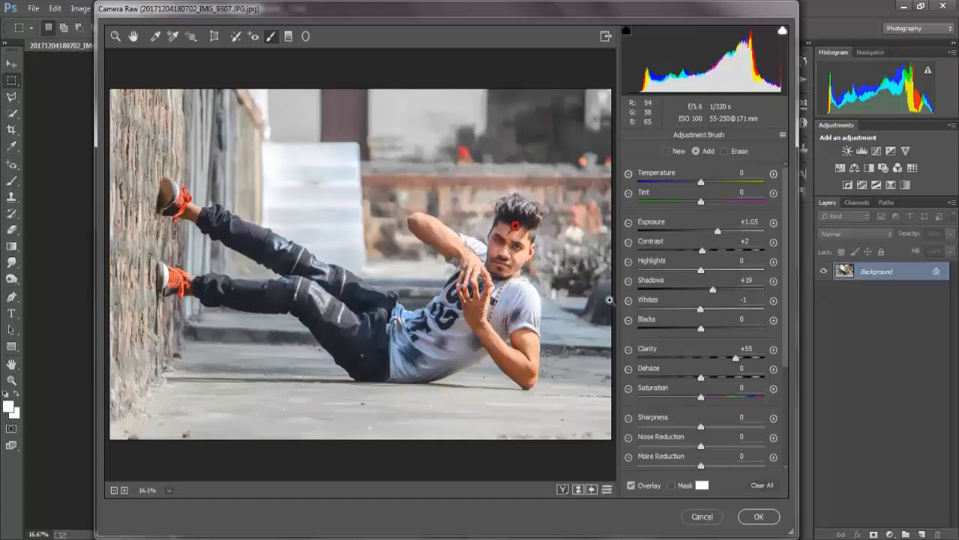
{"action": "key", "text": "ctrl+alt+z"}
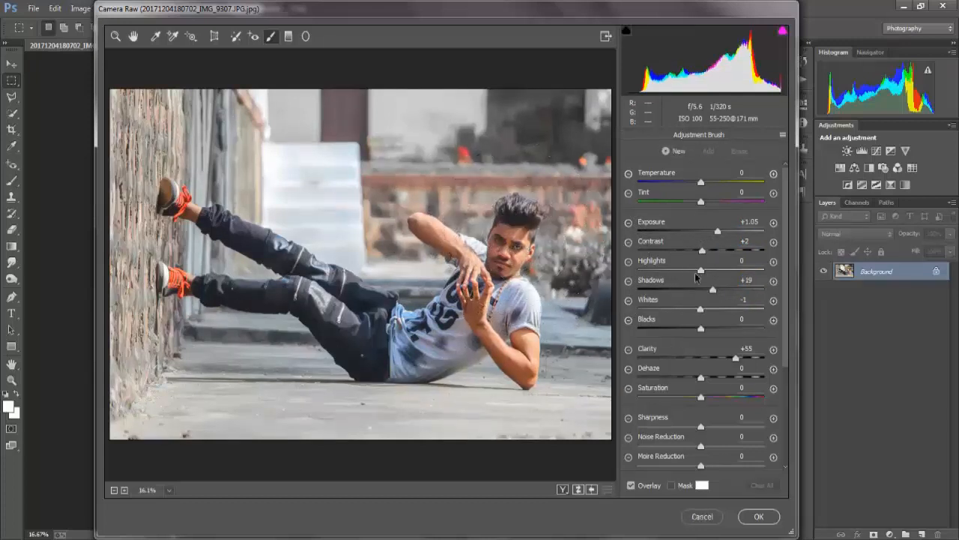
Brighten the man's face with the Adjustment Brush at Exposure +0.40 and Contrast +14, and apply the Camera Raw adjustments
{"action": "mouse_move", "coordinate": [718, 231]}
{"action": "left_mouse_down"}
{"action": "mouse_move", "coordinate": [708, 230]}
{"action": "mouse_move", "coordinate": [710, 249]}
{"action": "left_mouse_up"}
{"action": "left_click", "coordinate": [516, 227]}
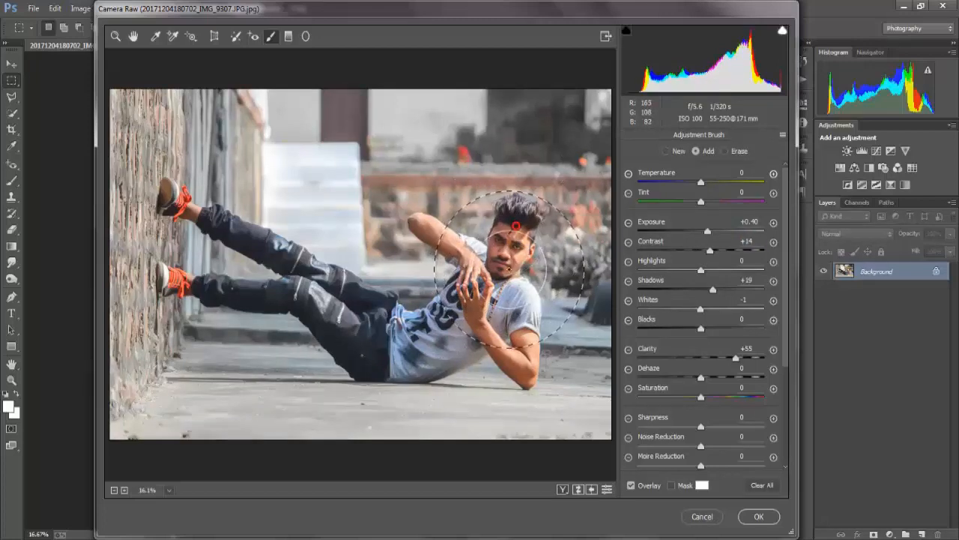
{"action": "left_click", "coordinate": [778, 520]}
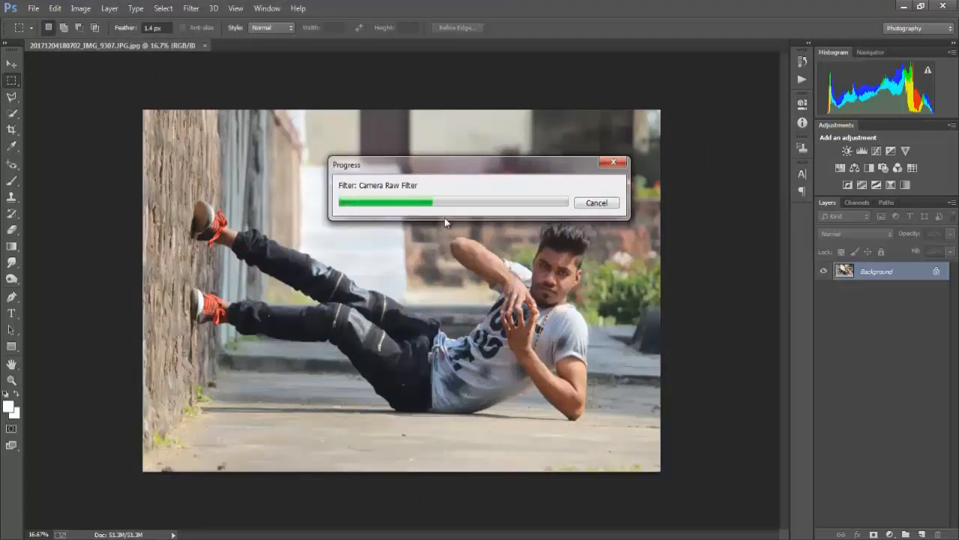
Reduce the photo's noise with the Noiseware Professional filter using the Stronger noise setting
{"action": "left_click", "coordinate": [191, 8]}
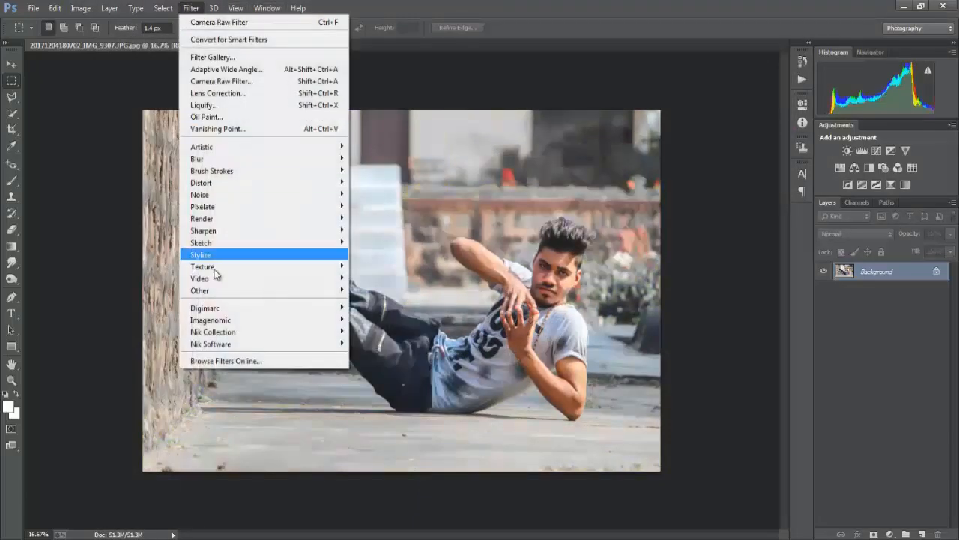
{"action": "mouse_move", "coordinate": [315, 319]}
{"action": "left_click", "coordinate": [372, 318]}
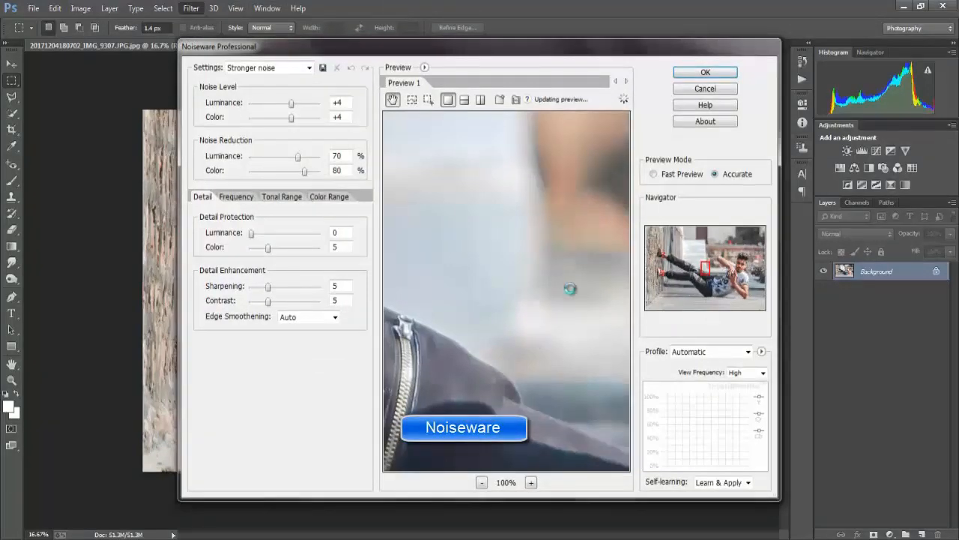
{"action": "left_click", "coordinate": [712, 75]}
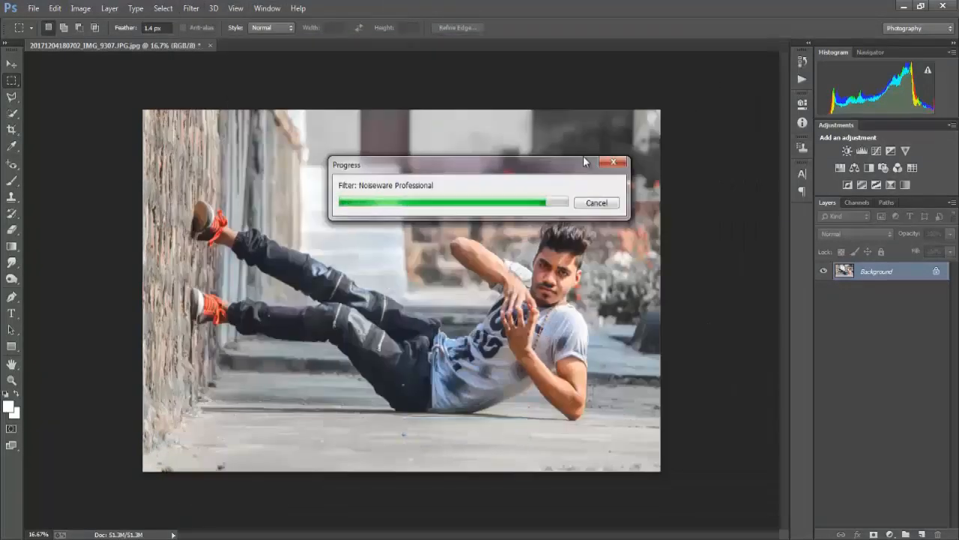
Open the photo in Color Efex Pro 4 and choose the Dark Contrasts filter
{"action": "left_click", "coordinate": [193, 8]}
{"action": "mouse_move", "coordinate": [215, 330]}
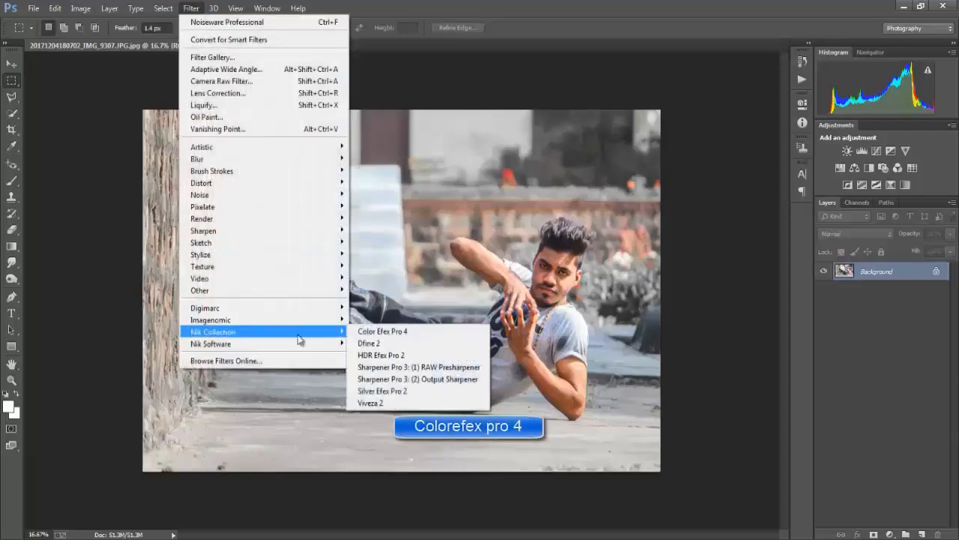
{"action": "left_click", "coordinate": [375, 331]}
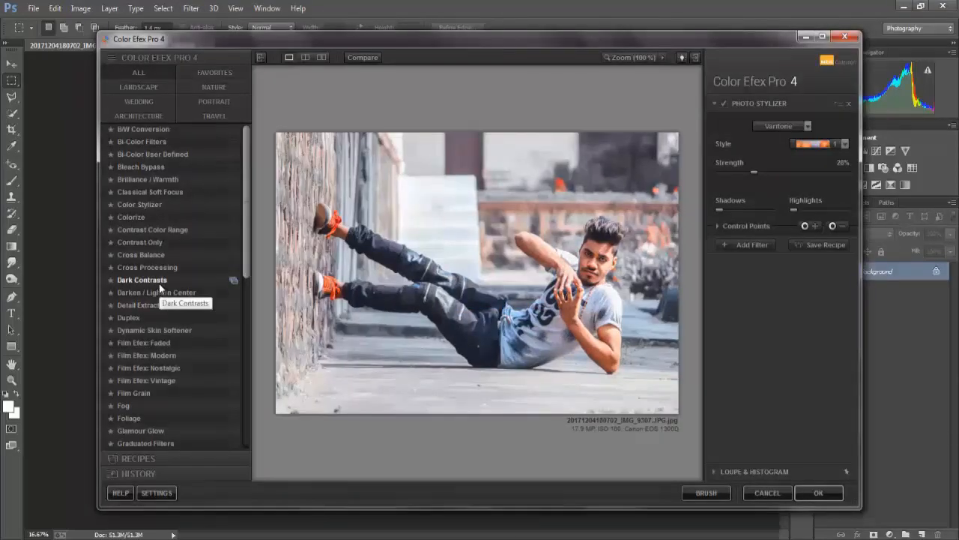
{"action": "left_click", "coordinate": [177, 280]}
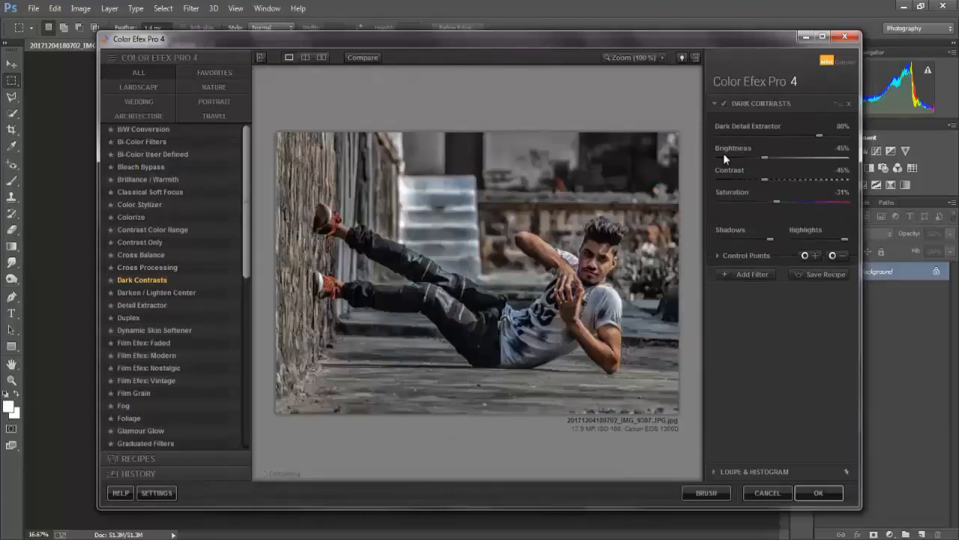
Place negative control points on the man's face to exclude it from the Dark Contrasts effect
{"action": "left_click", "coordinate": [838, 256]}
{"action": "left_click", "coordinate": [595, 248]}
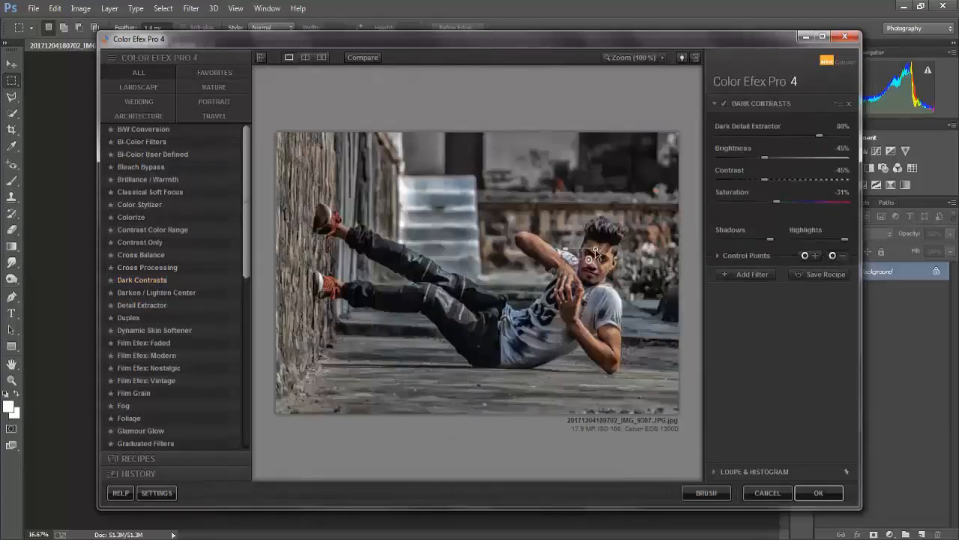
{"action": "left_click", "coordinate": [838, 256]}
{"action": "left_click", "coordinate": [587, 263]}
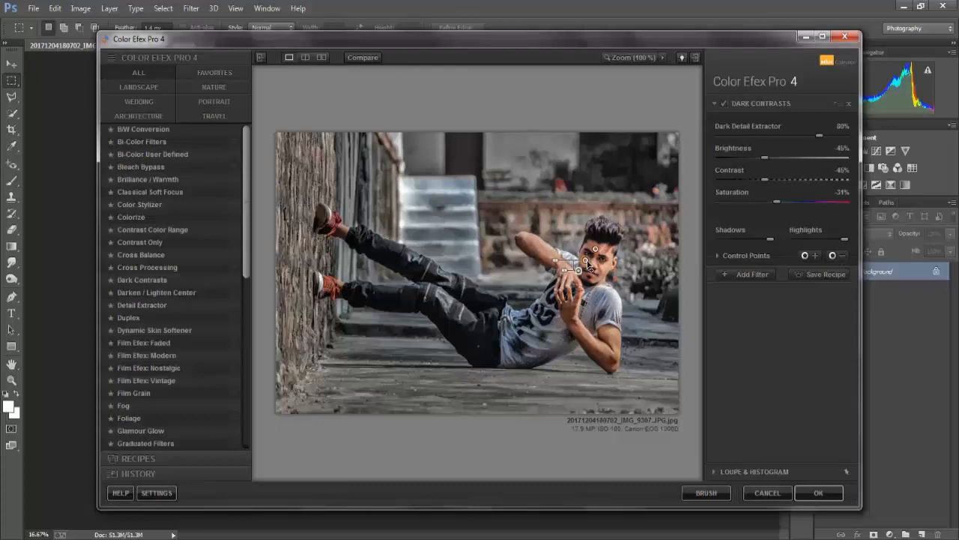
{"action": "left_click", "coordinate": [842, 257]}
{"action": "left_click", "coordinate": [592, 249]}
Exclude the man's arms and hand from Dark Contrasts by placing negative control points along them
{"action": "left_click", "coordinate": [609, 336]}
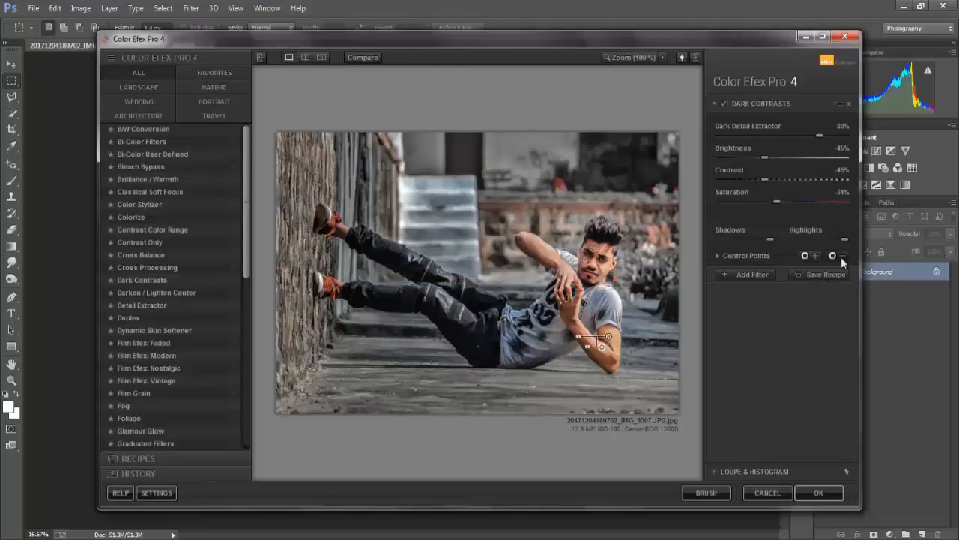
{"action": "left_click", "coordinate": [838, 256]}
{"action": "left_click", "coordinate": [611, 361]}
{"action": "left_click", "coordinate": [838, 256]}
{"action": "left_click", "coordinate": [838, 255]}
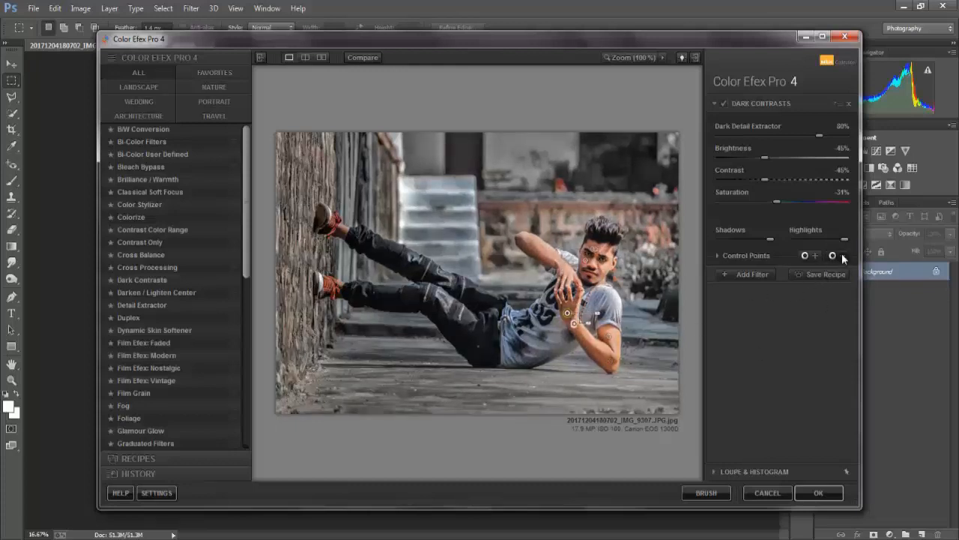
{"action": "left_click", "coordinate": [531, 246]}
{"action": "left_click", "coordinate": [838, 255]}
{"action": "left_click", "coordinate": [556, 261]}
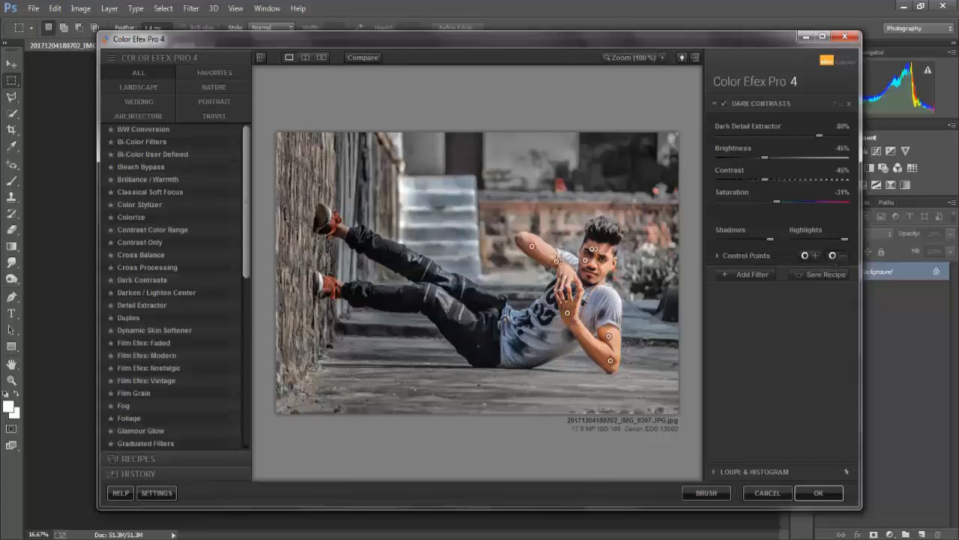
{"action": "left_click", "coordinate": [837, 258]}
{"action": "left_click", "coordinate": [525, 242]}
Place control points over the dark background, red flowers, plants and brick wall to adjust Dark Contrasts locally
{"action": "left_click", "coordinate": [834, 257]}
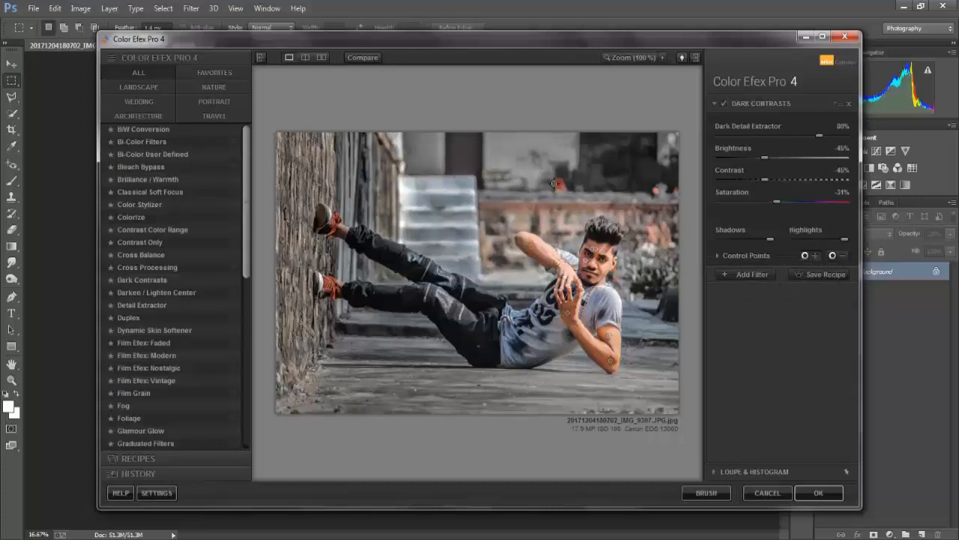
{"action": "left_click", "coordinate": [590, 173]}
{"action": "left_click", "coordinate": [835, 256]}
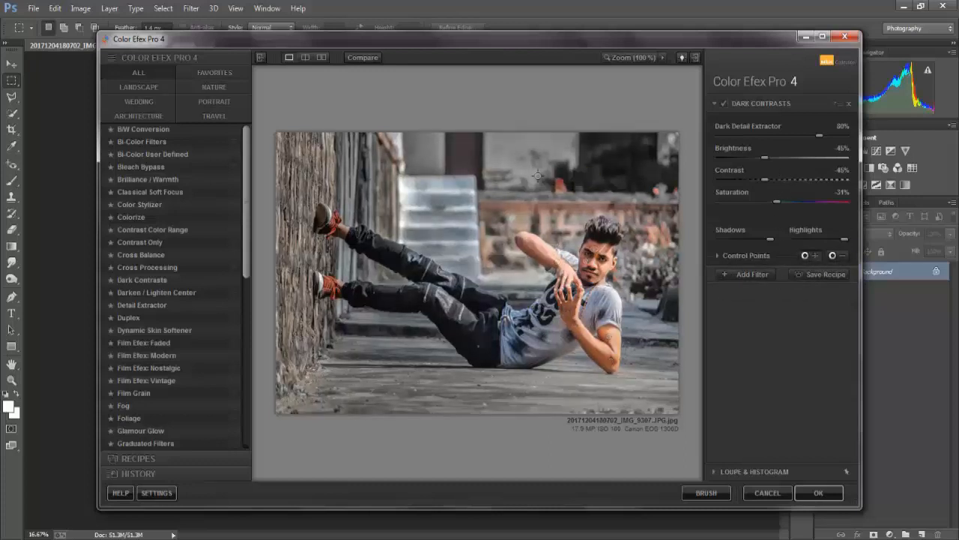
{"action": "left_click", "coordinate": [806, 256]}
{"action": "left_click", "coordinate": [567, 183]}
{"action": "left_click", "coordinate": [809, 256]}
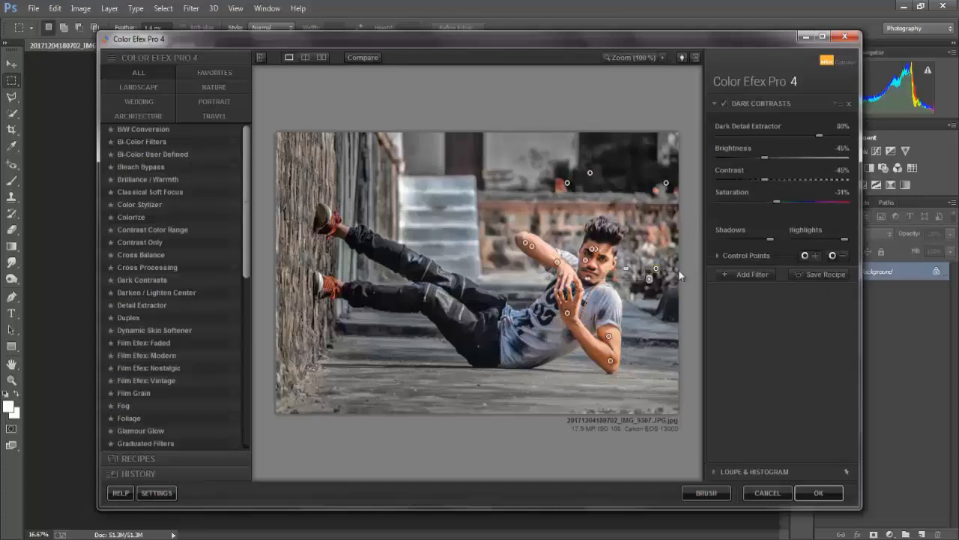
{"action": "left_click", "coordinate": [656, 267]}
{"action": "left_click", "coordinate": [806, 255]}
{"action": "left_click", "coordinate": [543, 213]}
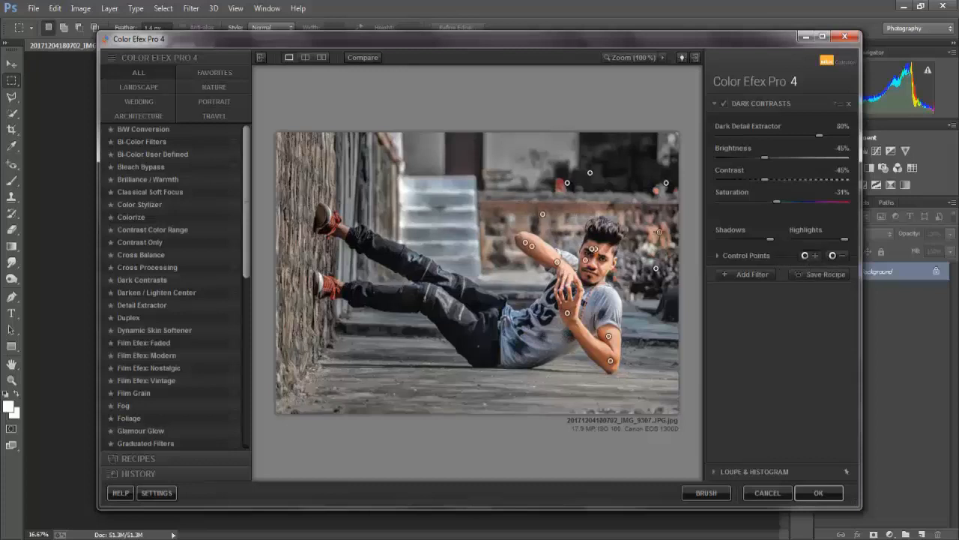
Add a second filter below Dark Contrasts and try Detail Extractor at 34% with contrast at -11%
{"action": "left_click", "coordinate": [739, 274]}
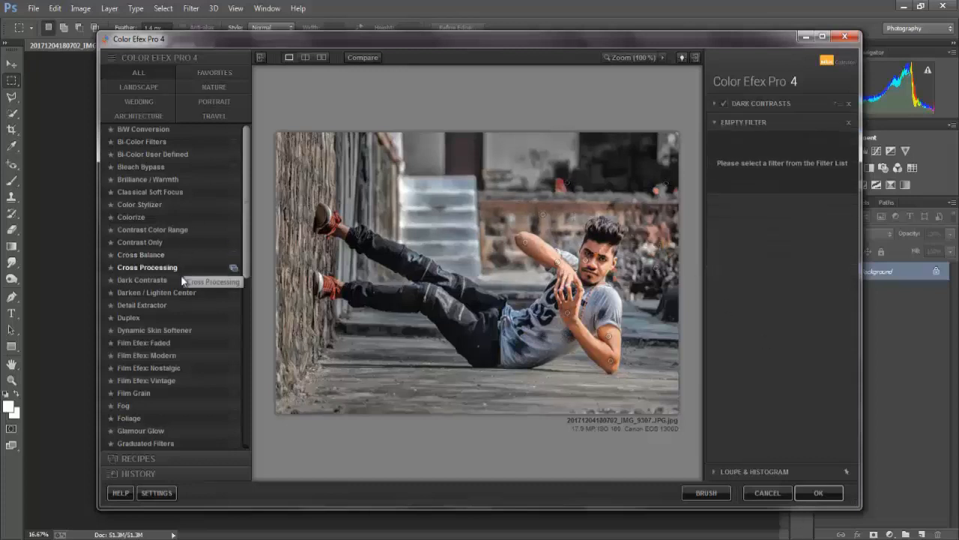
{"action": "scroll", "coordinate": [244, 240], "scroll_direction": "down", "scroll_amount": 3}
{"action": "left_click", "coordinate": [199, 265]}
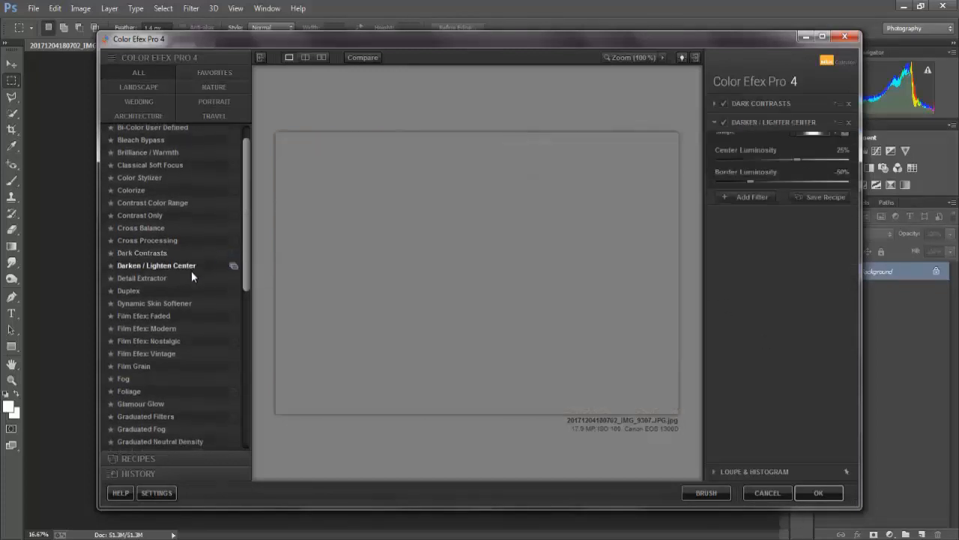
{"action": "left_click", "coordinate": [178, 277]}
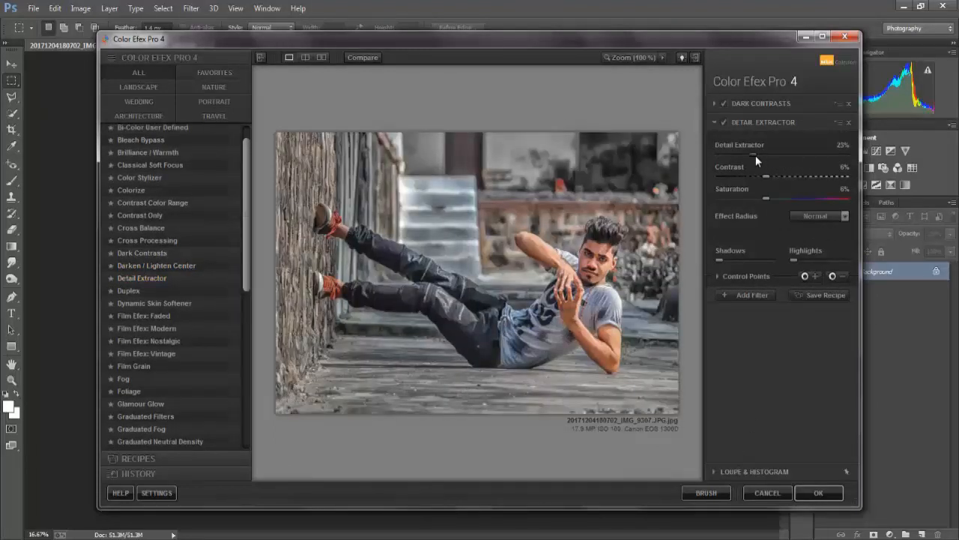
{"action": "left_click_drag", "start_coordinate": [767, 172], "coordinate": [751, 174]}
Switch the second filter to Photo Stylizer, lower its overall opacity to 34% and apply the Color Efex Pro 4 filters
{"action": "scroll", "coordinate": [175, 341], "scroll_direction": "down", "scroll_amount": 5}
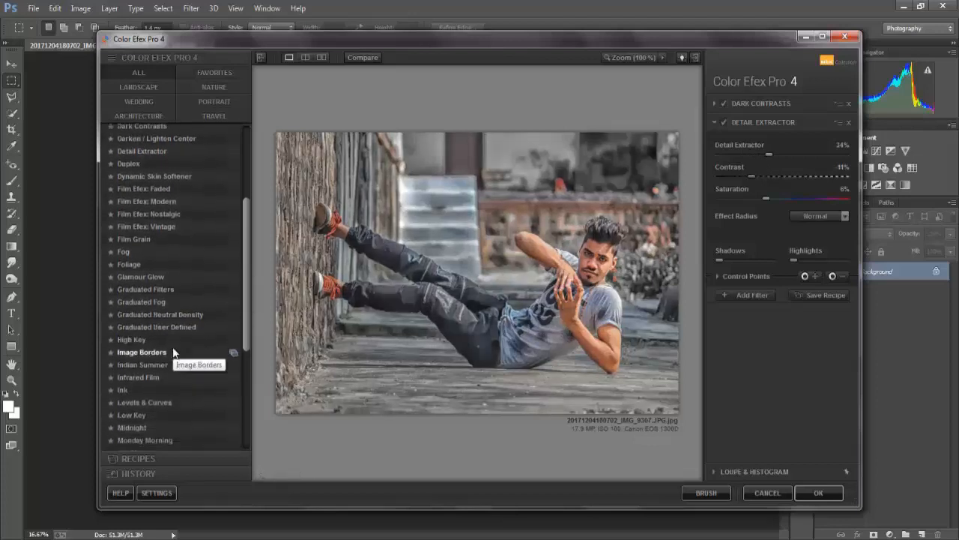
{"action": "scroll", "coordinate": [173, 352], "scroll_direction": "down", "scroll_amount": 2}
{"action": "left_click", "coordinate": [157, 400]}
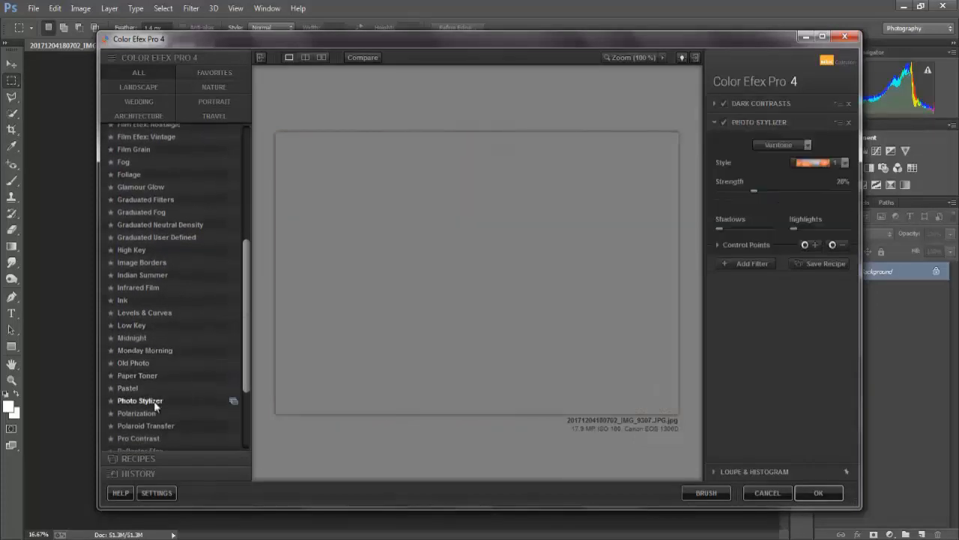
{"action": "left_click", "coordinate": [751, 245]}
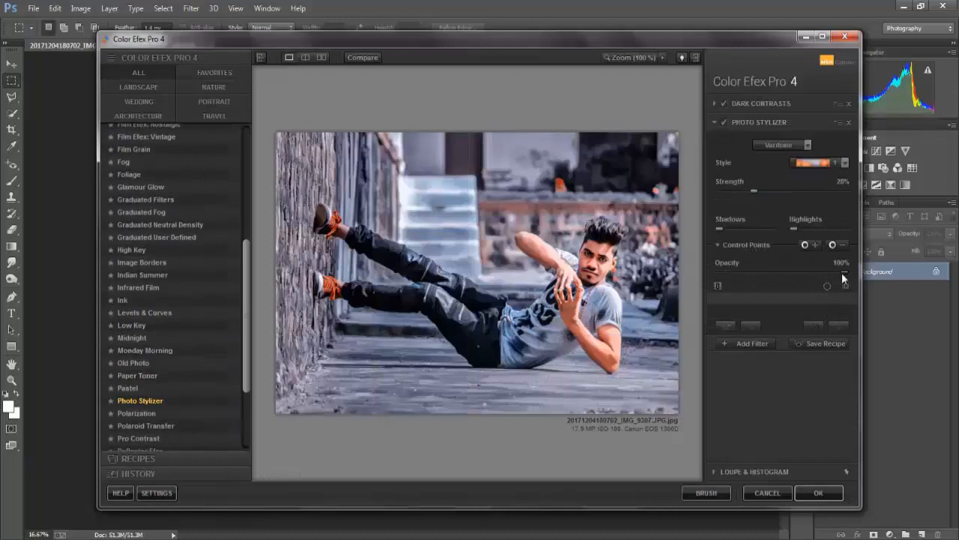
{"action": "left_click_drag", "start_coordinate": [842, 273], "coordinate": [761, 271]}
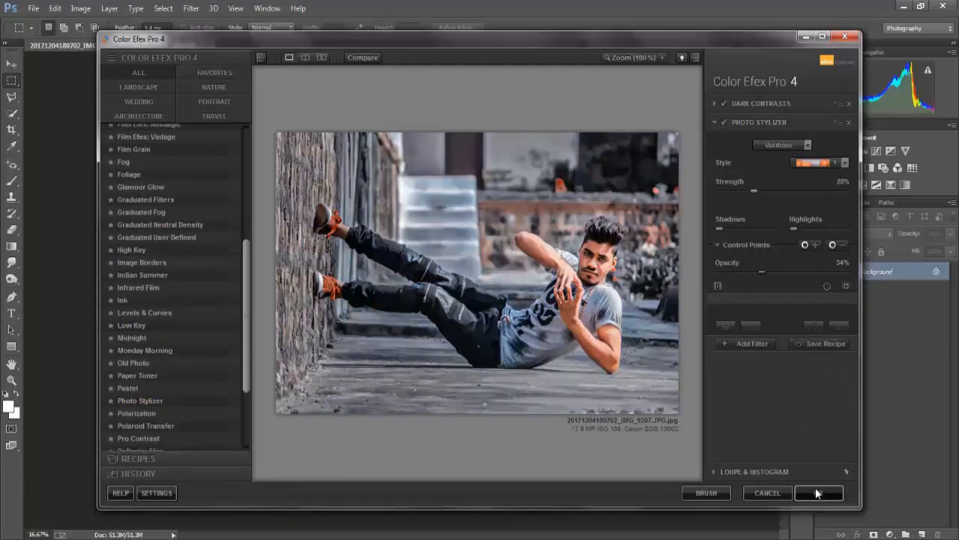
{"action": "left_click", "coordinate": [818, 492]}
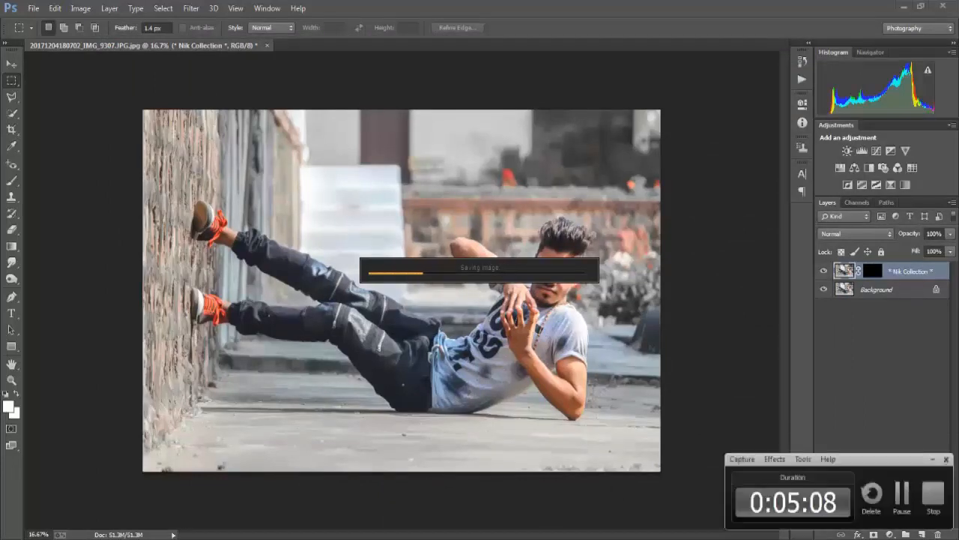
Erase the Color Efex Pro 4 layer over the skin of both ankles with a soft 100 px Eraser
{"action": "scroll", "coordinate": [592, 246], "scroll_direction": "up", "scroll_amount": 5}
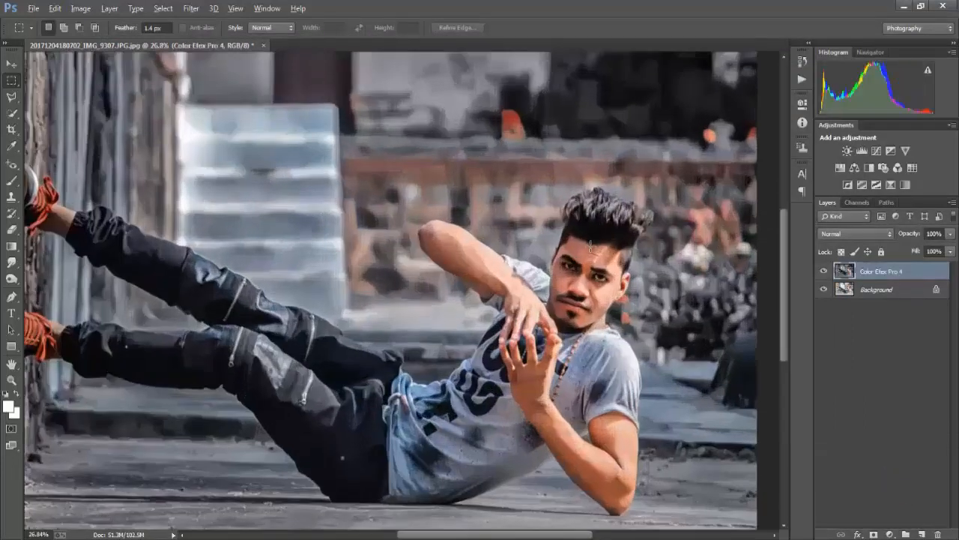
{"action": "scroll", "coordinate": [599, 260], "scroll_direction": "down", "scroll_amount": 4}
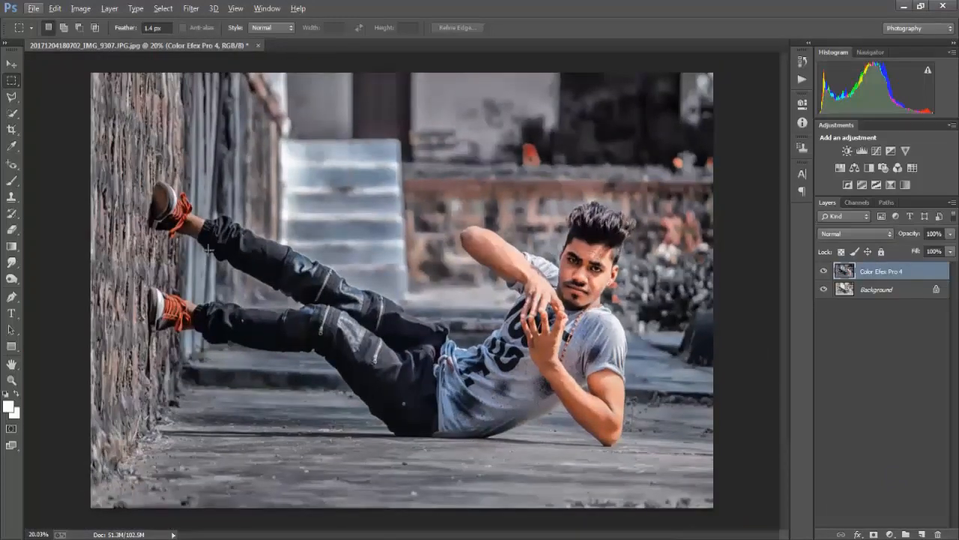
{"action": "left_click", "coordinate": [11, 230]}
{"action": "scroll", "coordinate": [201, 239], "scroll_direction": "up", "scroll_amount": 3}
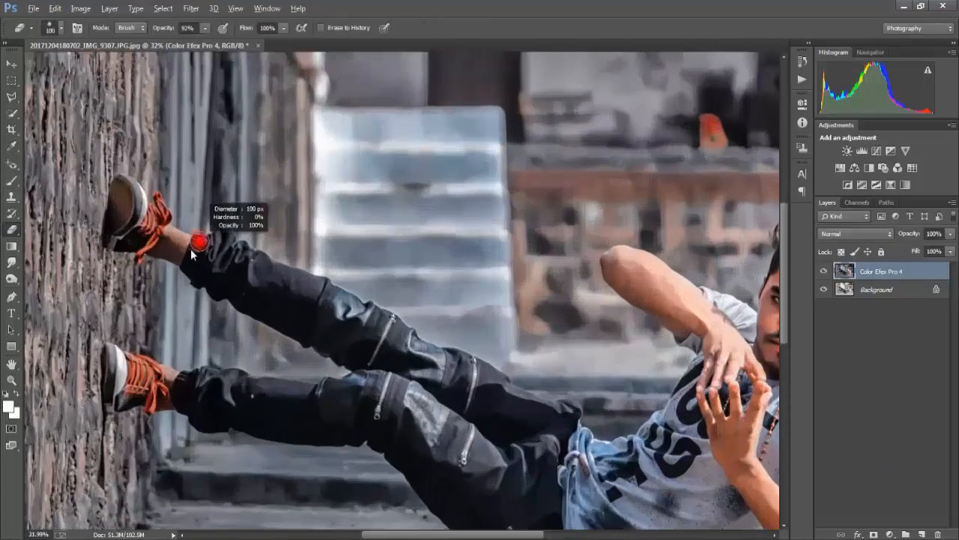
{"action": "mouse_move", "coordinate": [183, 240]}
{"action": "left_mouse_down"}
{"action": "mouse_move", "coordinate": [199, 259]}
{"action": "mouse_move", "coordinate": [149, 239]}
{"action": "left_mouse_up"}
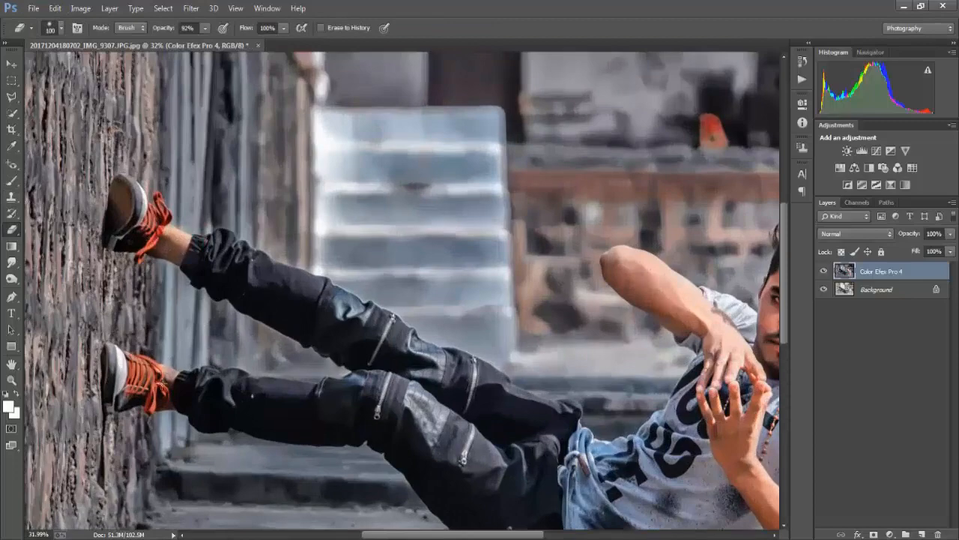
{"action": "left_click_drag", "start_coordinate": [165, 376], "coordinate": [178, 391]}
Erase the filter effect over the man's hair with a 196 px Eraser at 96% flow
{"action": "scroll", "coordinate": [196, 389], "scroll_direction": "down", "scroll_amount": 3}
{"action": "scroll", "coordinate": [563, 258], "scroll_direction": "up", "scroll_amount": 3}
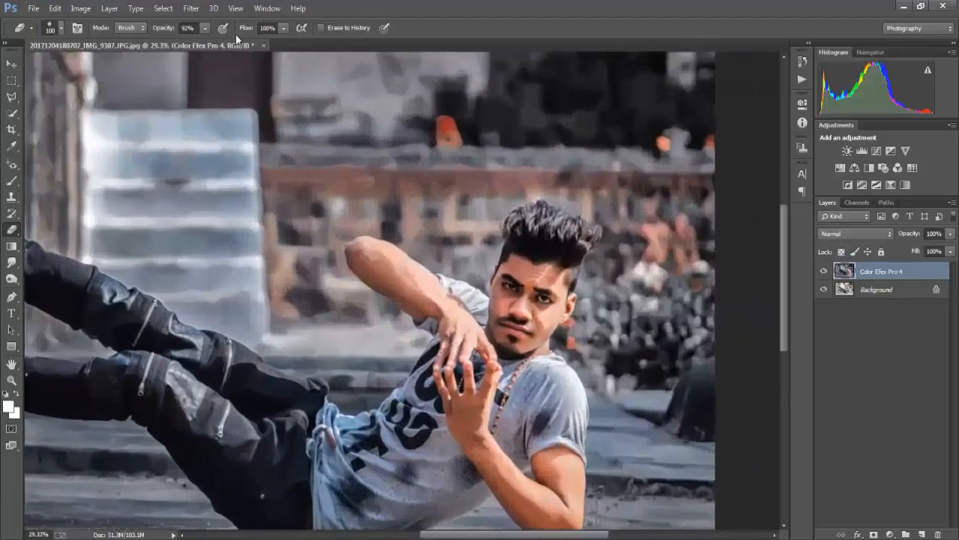
{"action": "mouse_move", "coordinate": [561, 253]}
{"action": "left_mouse_down"}
{"action": "mouse_move", "coordinate": [534, 224]}
{"action": "mouse_move", "coordinate": [579, 235]}
{"action": "left_mouse_up"}
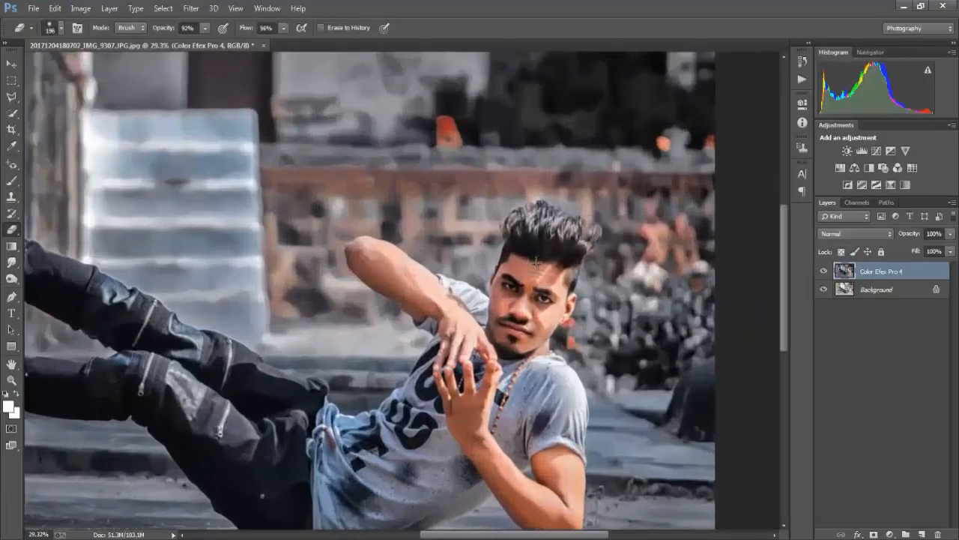
{"action": "scroll", "coordinate": [543, 204], "scroll_direction": "down", "scroll_amount": 1}
{"action": "scroll", "coordinate": [561, 218], "scroll_direction": "down", "scroll_amount": 3}
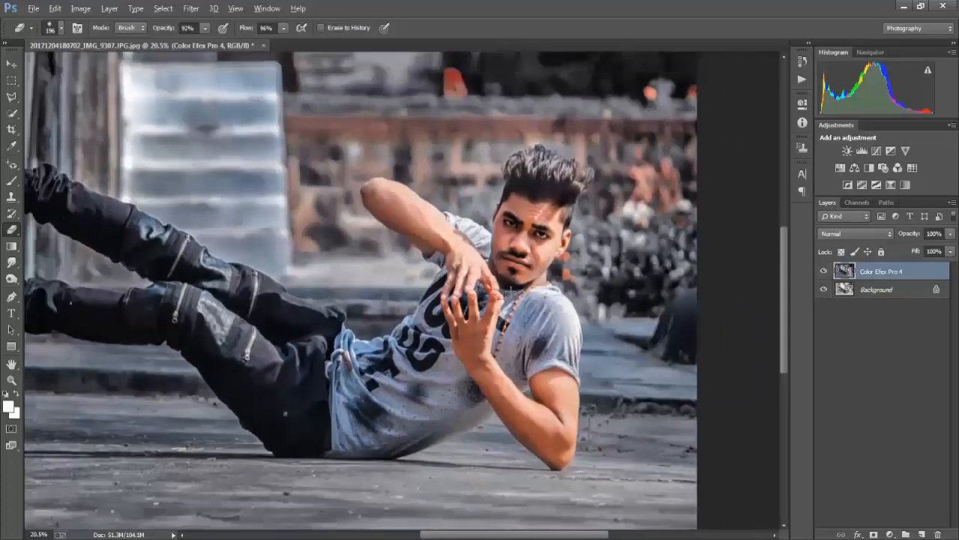
Crop a thin strip off the top and bottom edges of the photo
{"action": "left_click", "coordinate": [12, 130]}
{"action": "left_click_drag", "start_coordinate": [405, 512], "coordinate": [407, 503]}
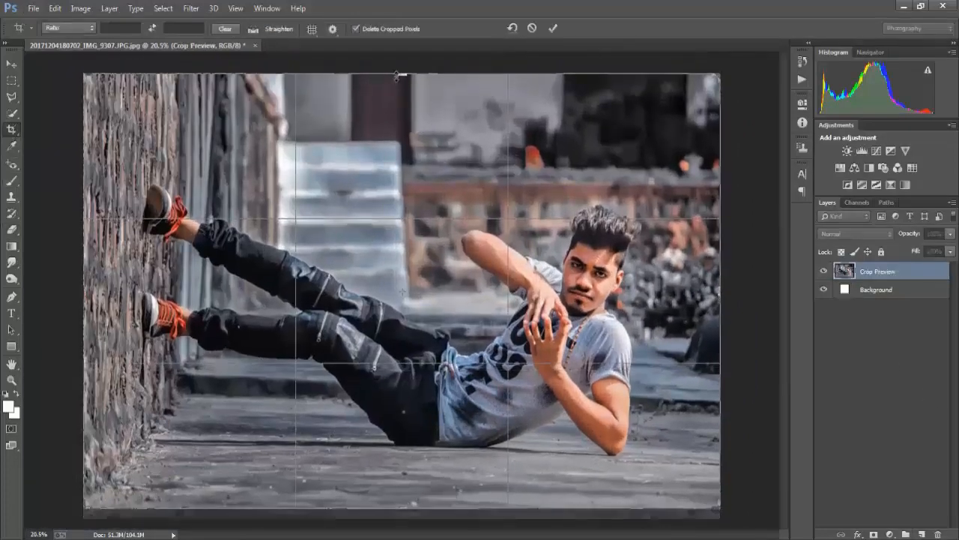
{"action": "left_click_drag", "start_coordinate": [402, 74], "coordinate": [402, 78]}
{"action": "key", "text": "Return"}
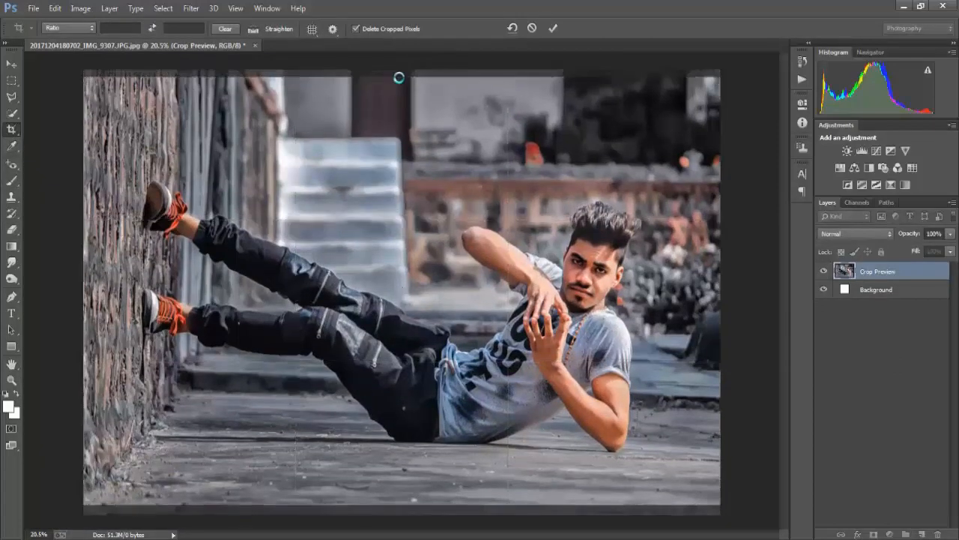
Smooth the highlights and skin on the man's forehead with the Mixer Brush
{"action": "left_click", "coordinate": [12, 180]}
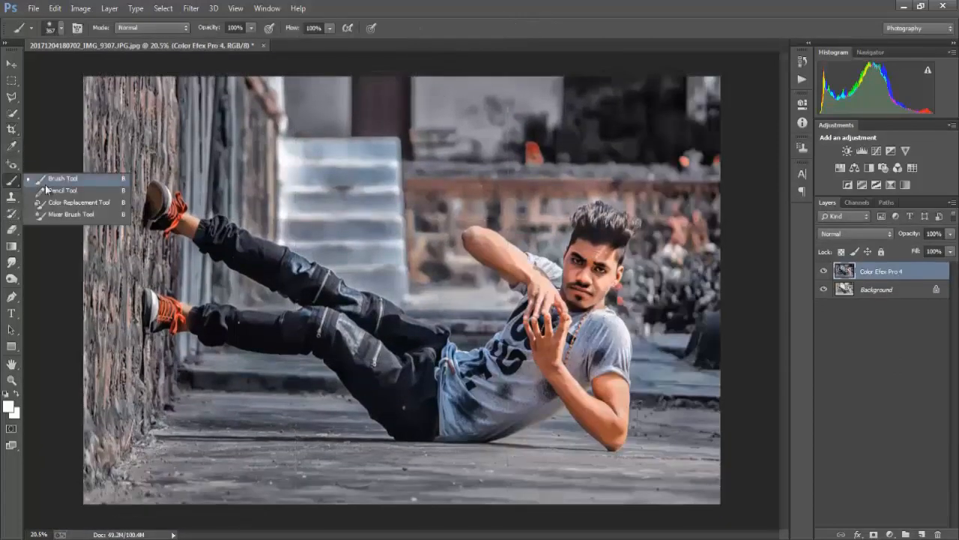
{"action": "left_click", "coordinate": [71, 216]}
{"action": "scroll", "coordinate": [593, 218], "scroll_direction": "up", "scroll_amount": 5}
{"action": "scroll", "coordinate": [673, 227], "scroll_direction": "up", "scroll_amount": 1}
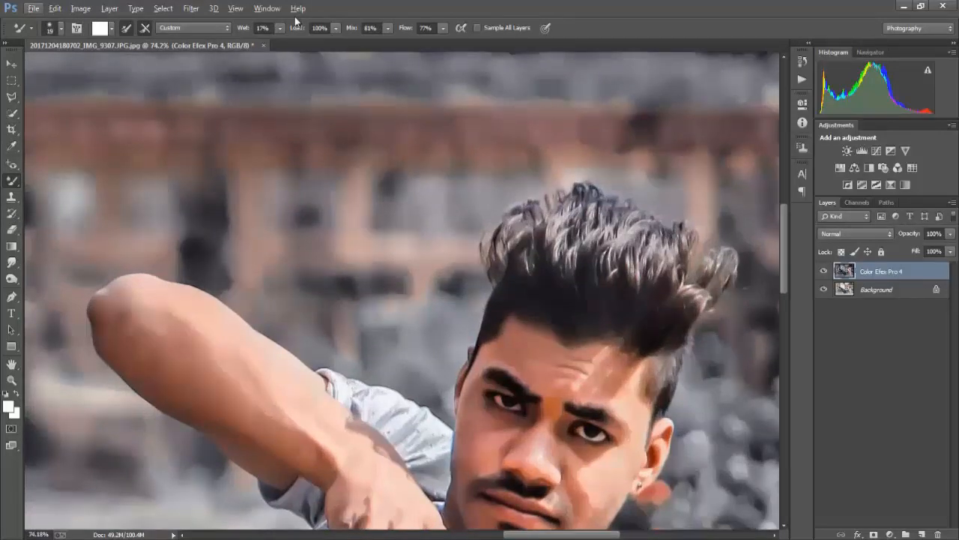
{"action": "scroll", "coordinate": [550, 392], "scroll_direction": "right", "scroll_amount": 1}
{"action": "mouse_move", "coordinate": [575, 389]}
{"action": "left_mouse_down"}
{"action": "mouse_move", "coordinate": [500, 352]}
{"action": "mouse_move", "coordinate": [528, 371]}
{"action": "mouse_move", "coordinate": [513, 387]}
{"action": "mouse_move", "coordinate": [480, 338]}
{"action": "left_mouse_up"}
{"action": "left_click", "coordinate": [572, 389], "text": "alt"}
Blend the skin on both cheeks, around the nose and at the hairline with the 65 px Mixer Brush
{"action": "scroll", "coordinate": [491, 364], "scroll_direction": "down", "scroll_amount": 3}
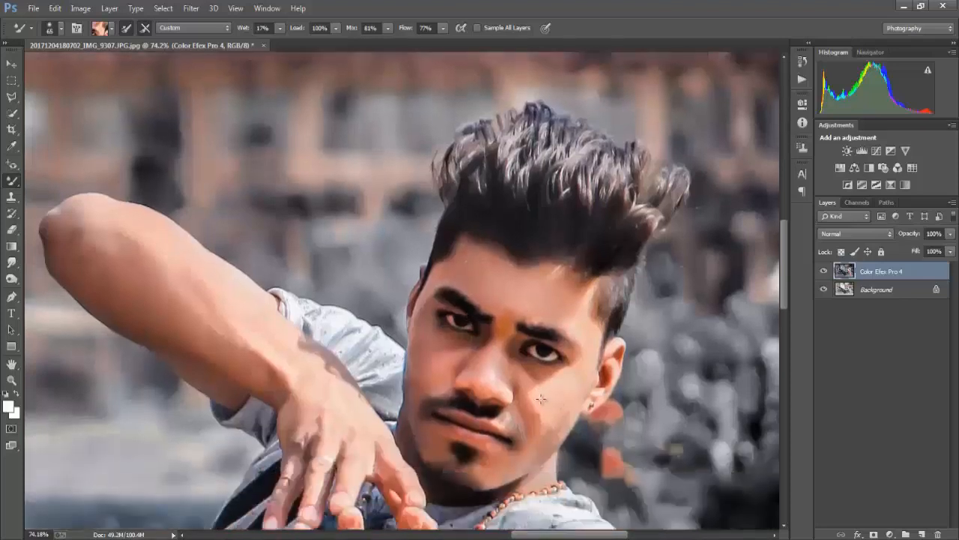
{"action": "left_click_drag", "start_coordinate": [541, 398], "coordinate": [540, 432]}
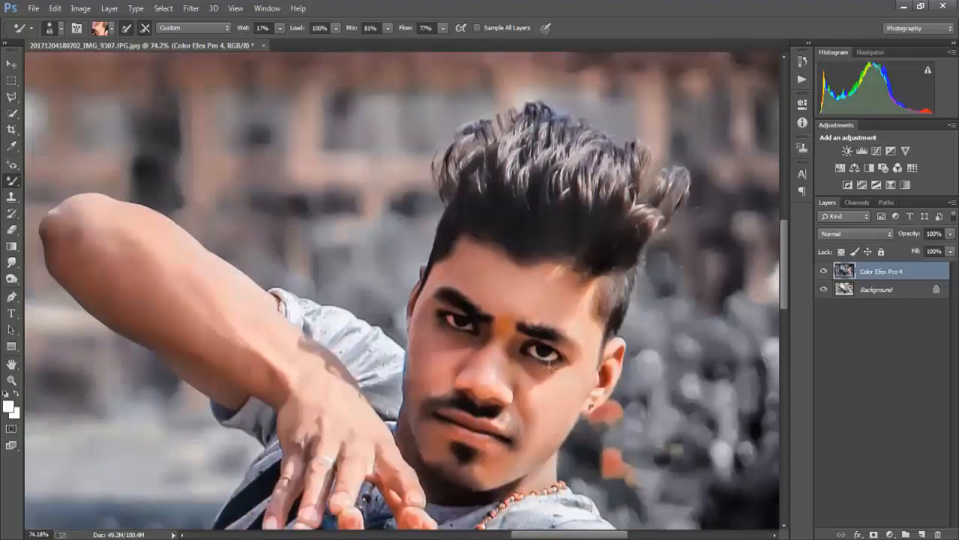
{"action": "left_click_drag", "start_coordinate": [546, 389], "coordinate": [527, 380]}
{"action": "left_click_drag", "start_coordinate": [424, 374], "coordinate": [491, 404]}
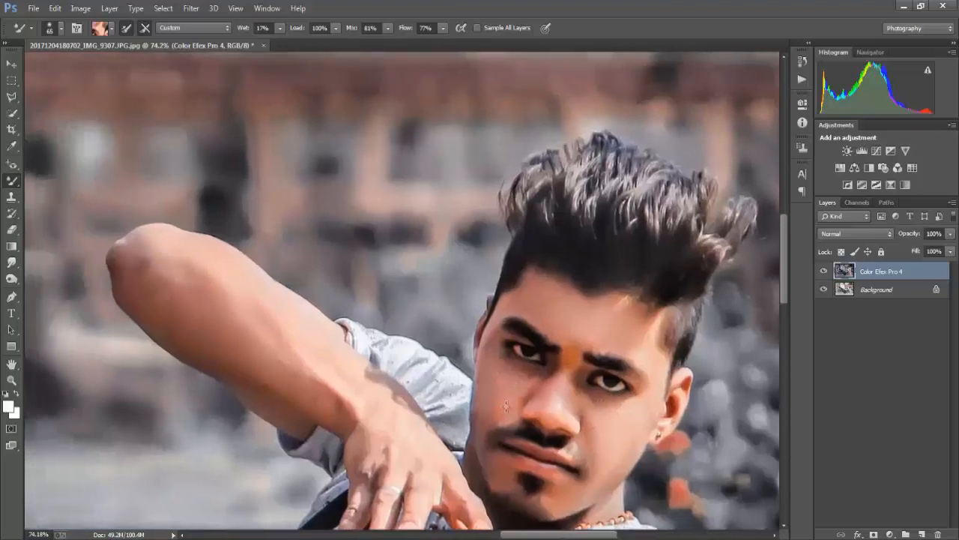
{"action": "scroll", "coordinate": [506, 406], "scroll_direction": "down", "scroll_amount": 3}
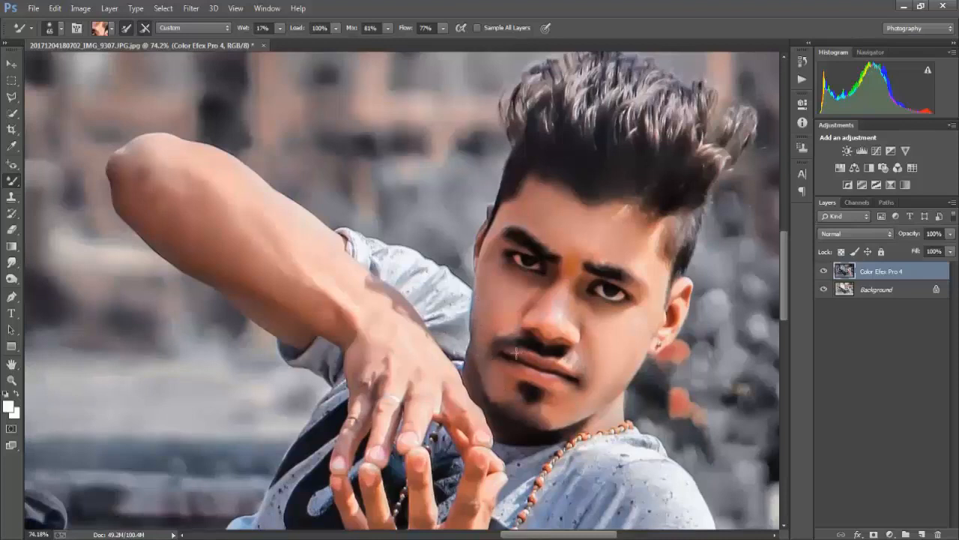
{"action": "left_click_drag", "start_coordinate": [551, 318], "coordinate": [503, 309]}
{"action": "right_click", "coordinate": [503, 307]}
{"action": "left_click", "coordinate": [562, 215]}
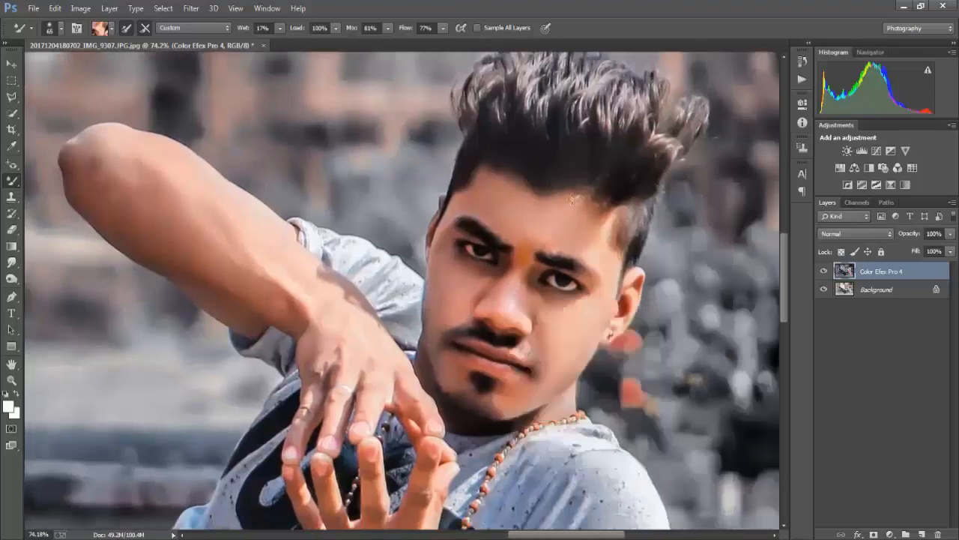
Smooth the skin on the raised forearm and beside the moustache with the 65 px Mixer Brush
{"action": "scroll", "coordinate": [567, 211], "scroll_direction": "down", "scroll_amount": 1}
{"action": "left_click_drag", "start_coordinate": [211, 269], "coordinate": [270, 250]}
{"action": "left_click_drag", "start_coordinate": [521, 275], "coordinate": [488, 253]}
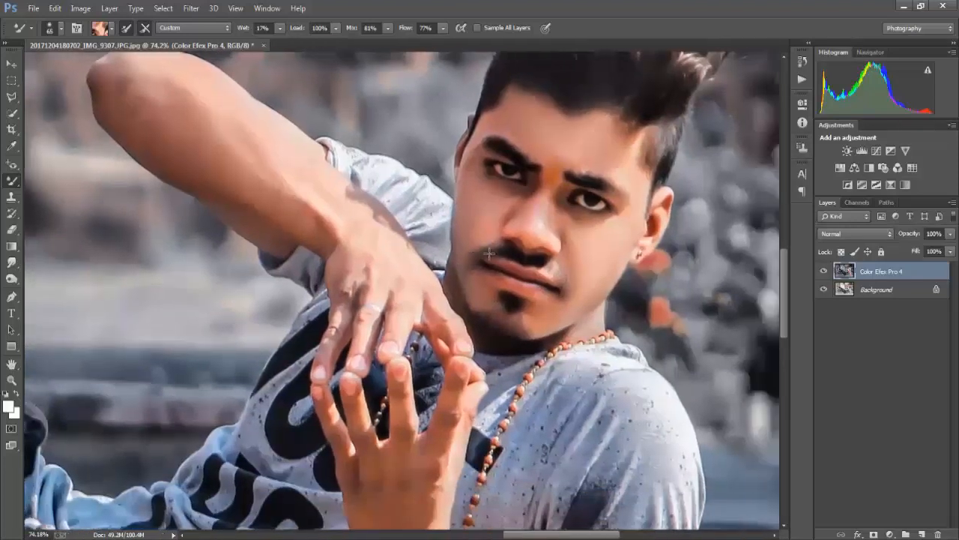
Smooth the skin of the supporting forearm, upper arm and elbow, plus the raised arm, with a 110 px Mixer Brush
{"action": "scroll", "coordinate": [553, 229], "scroll_direction": "down", "scroll_amount": 8}
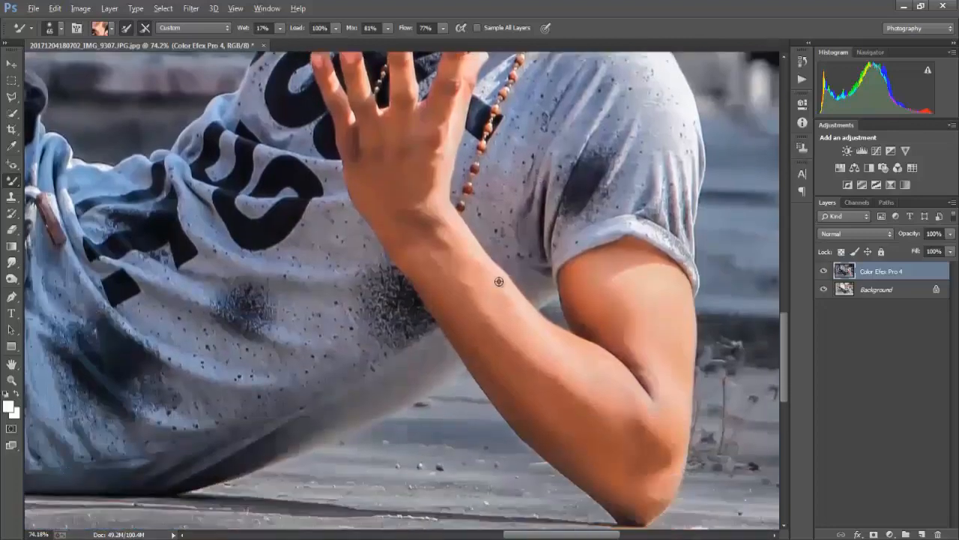
{"action": "left_click_drag", "start_coordinate": [559, 344], "coordinate": [573, 363]}
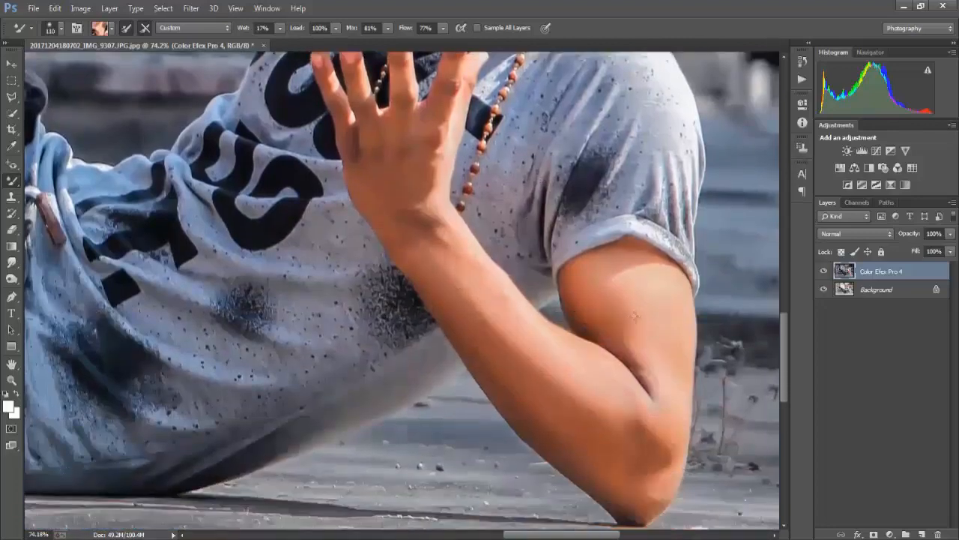
{"action": "scroll", "coordinate": [653, 375], "scroll_direction": "down", "scroll_amount": 1}
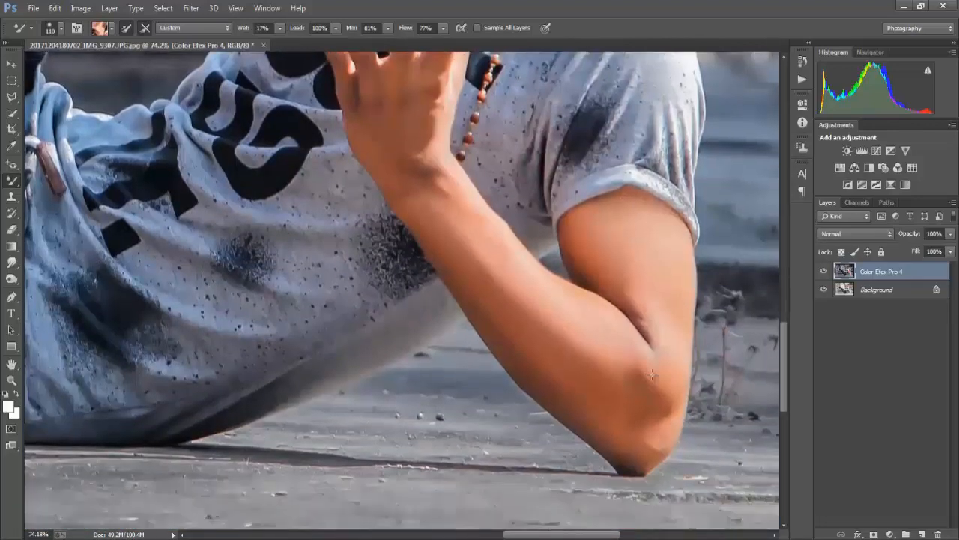
{"action": "scroll", "coordinate": [311, 148], "scroll_direction": "up", "scroll_amount": 8}
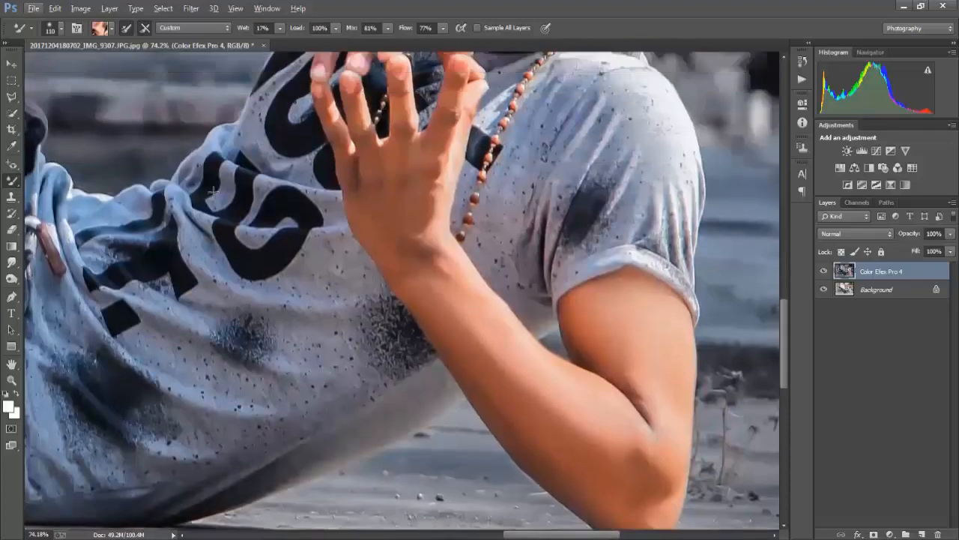
{"action": "scroll", "coordinate": [311, 148], "scroll_direction": "up", "scroll_amount": 3}
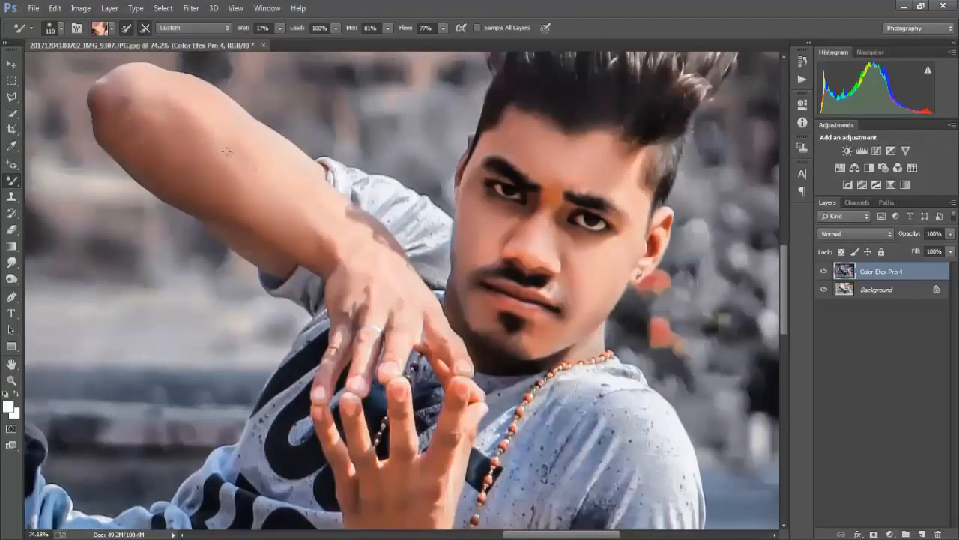
{"action": "scroll", "coordinate": [124, 108], "scroll_direction": "down", "scroll_amount": 9}
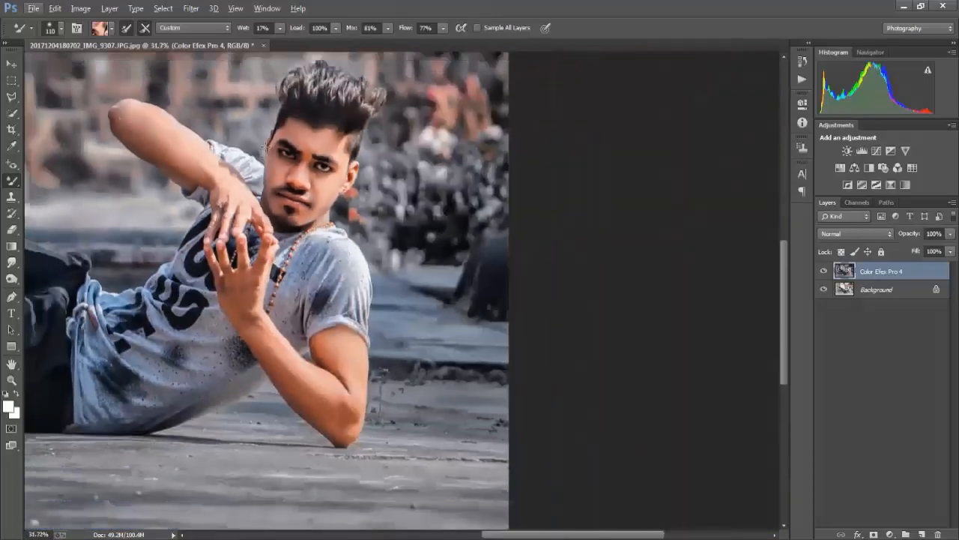
Refine the skin under the eyes and on the cheeks with the Mixer Brush reduced to 55 px and 44 px
{"action": "scroll", "coordinate": [375, 256], "scroll_direction": "up", "scroll_amount": 3}
{"action": "scroll", "coordinate": [375, 256], "scroll_direction": "up", "scroll_amount": 5}
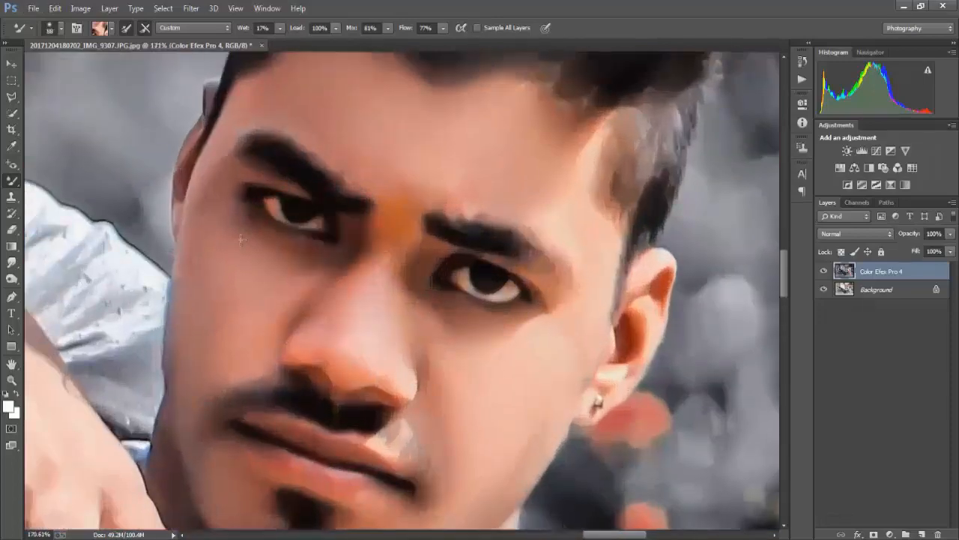
{"action": "scroll", "coordinate": [214, 260], "scroll_direction": "down", "scroll_amount": 2}
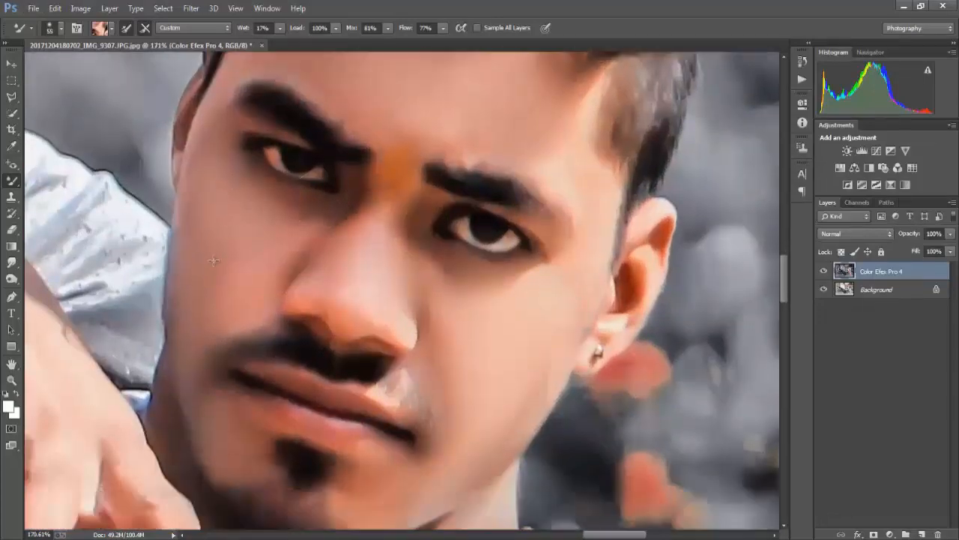
{"action": "scroll", "coordinate": [223, 299], "scroll_direction": "down", "scroll_amount": 5}
{"action": "scroll", "coordinate": [437, 293], "scroll_direction": "up", "scroll_amount": 6}
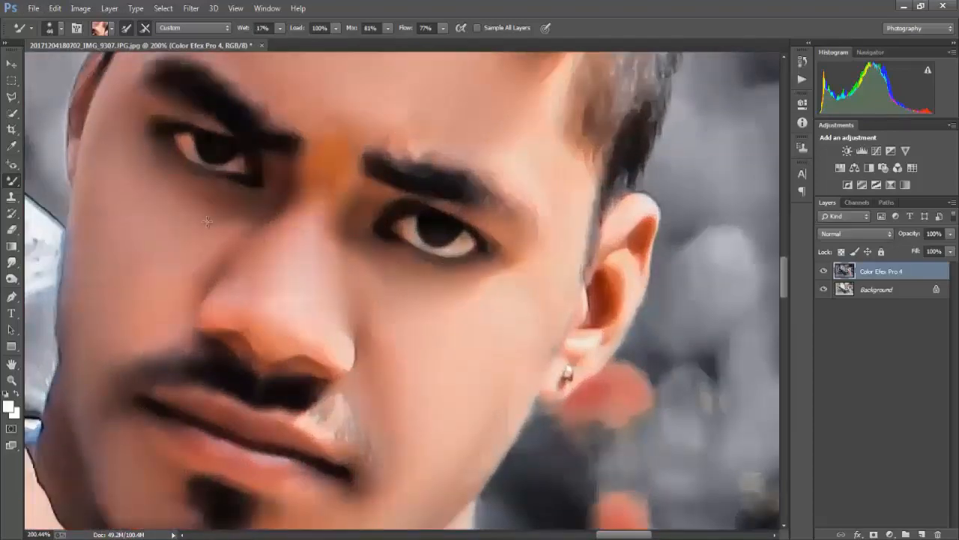
{"action": "scroll", "coordinate": [278, 194], "scroll_direction": "down", "scroll_amount": 5}
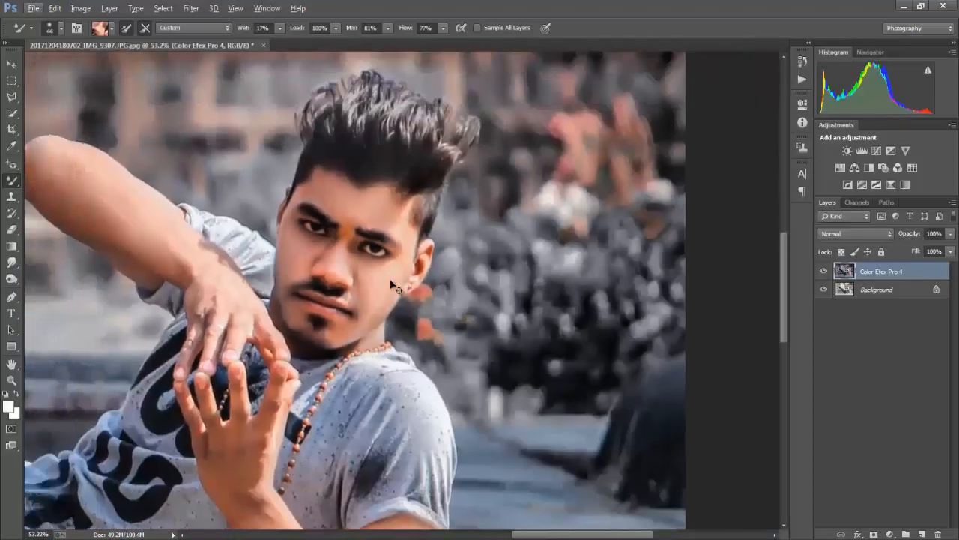
Select the man's face with the Quick Selection tool at a brush size of 158 px
{"action": "scroll", "coordinate": [267, 257], "scroll_direction": "up", "scroll_amount": 3}
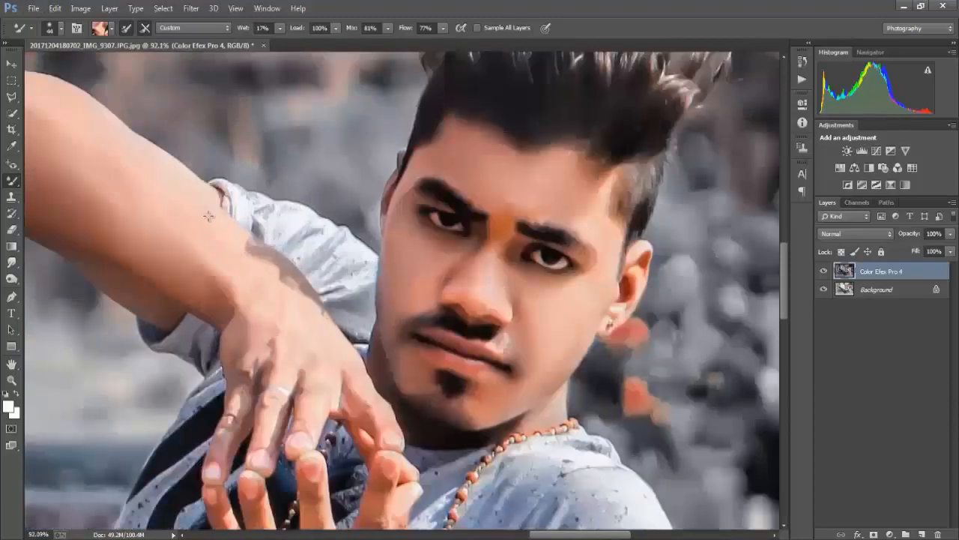
{"action": "scroll", "coordinate": [207, 208], "scroll_direction": "down", "scroll_amount": 6}
{"action": "scroll", "coordinate": [180, 195], "scroll_direction": "left", "scroll_amount": 3}
{"action": "left_click", "coordinate": [11, 113]}
{"action": "scroll", "coordinate": [272, 234], "scroll_direction": "down", "scroll_amount": 1}
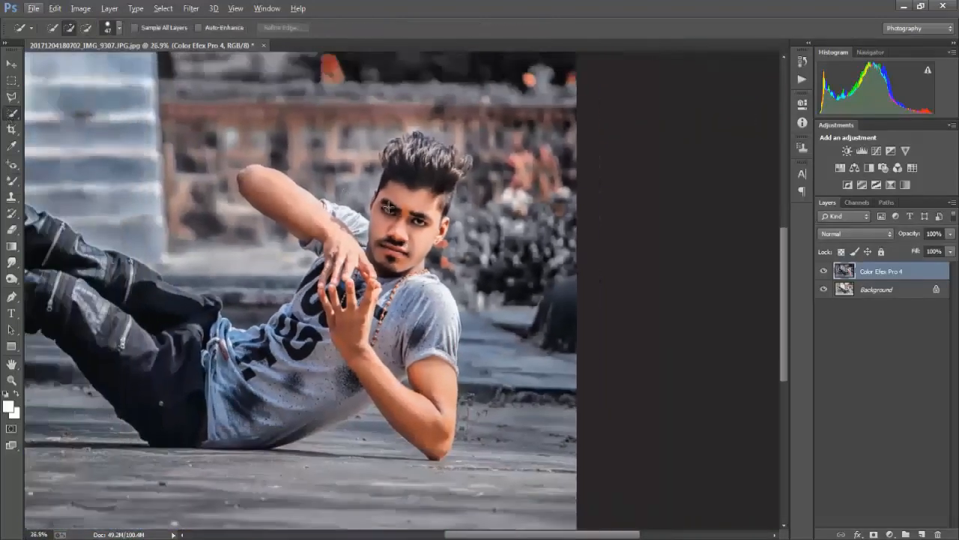
{"action": "right_click", "coordinate": [400, 224], "text": "ctrl"}
{"action": "right_click", "coordinate": [407, 213], "text": "alt"}
{"action": "left_click_drag", "start_coordinate": [410, 204], "coordinate": [404, 238]}
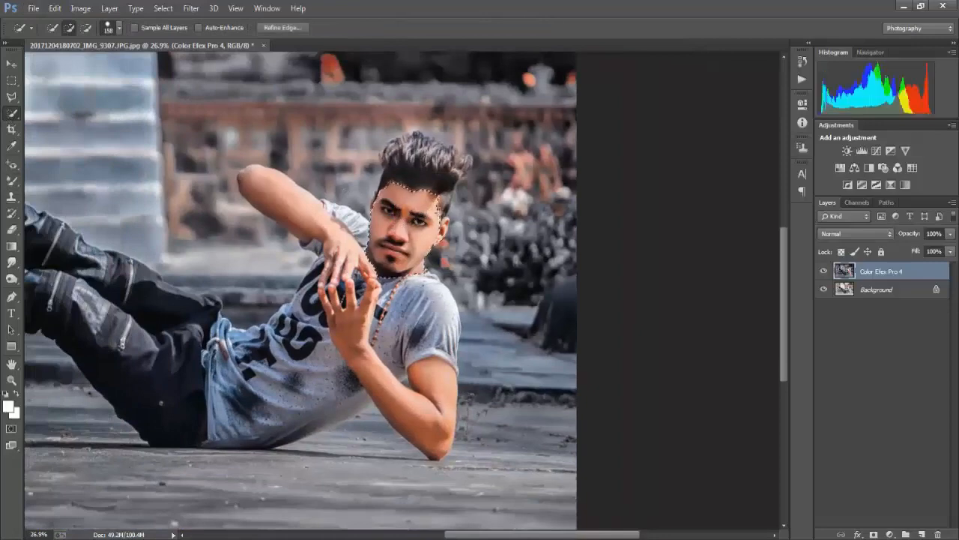
Brighten the selected face with a Curves adjustment layer by pulling its RGB white point slightly inward
{"action": "left_click", "coordinate": [877, 151]}
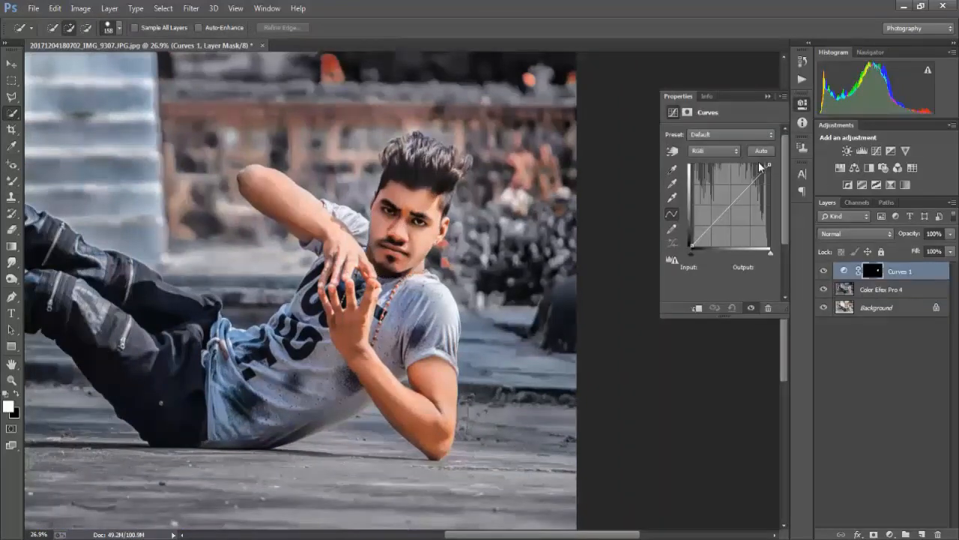
{"action": "mouse_move", "coordinate": [768, 165]}
{"action": "left_mouse_down"}
{"action": "mouse_move", "coordinate": [753, 166]}
{"action": "mouse_move", "coordinate": [764, 165]}
{"action": "left_mouse_up"}
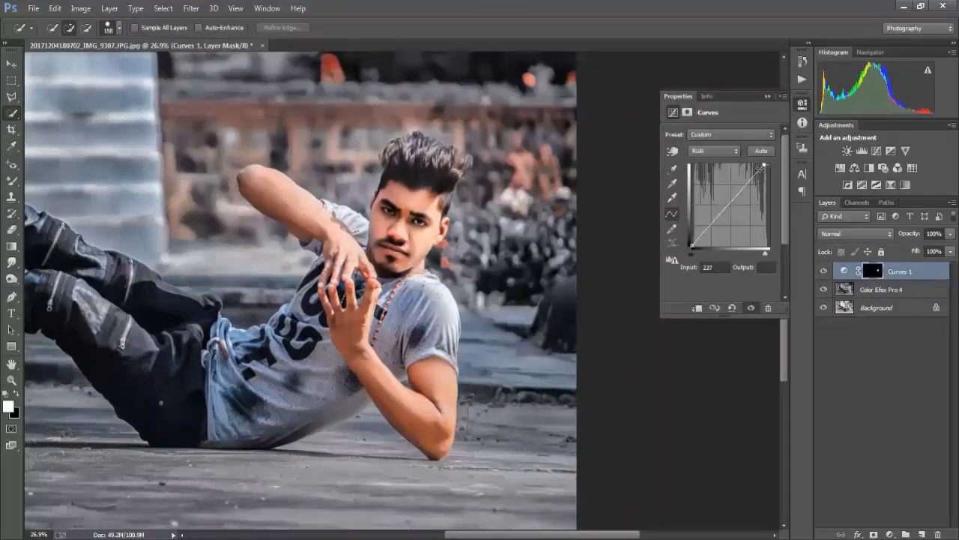
{"action": "left_click", "coordinate": [767, 96]}
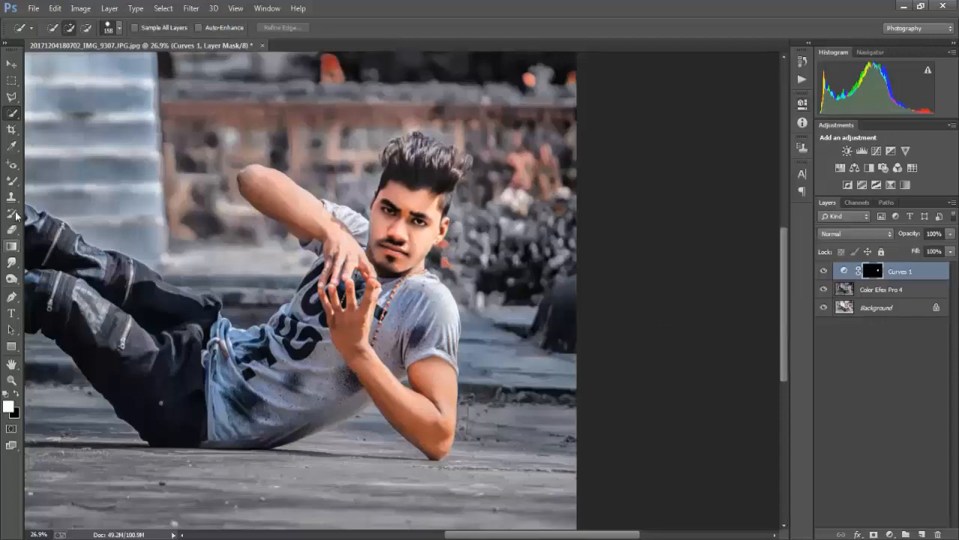
Paint white on the Curves layer mask with a 144 px brush to extend the brightening over the neck, hands and arms
{"action": "left_click", "coordinate": [12, 180]}
{"action": "left_click", "coordinate": [62, 179]}
{"action": "left_click_drag", "start_coordinate": [471, 198], "coordinate": [417, 211]}
{"action": "scroll", "coordinate": [327, 197], "scroll_direction": "down", "scroll_amount": 1}
{"action": "scroll", "coordinate": [327, 197], "scroll_direction": "down", "scroll_amount": 1}
{"action": "left_click_drag", "start_coordinate": [287, 275], "coordinate": [306, 286]}
{"action": "scroll", "coordinate": [305, 286], "scroll_direction": "down", "scroll_amount": 4}
{"action": "mouse_move", "coordinate": [278, 321]}
{"action": "left_mouse_down"}
{"action": "mouse_move", "coordinate": [298, 352]}
{"action": "mouse_move", "coordinate": [382, 405]}
{"action": "mouse_move", "coordinate": [367, 370]}
{"action": "left_mouse_up"}
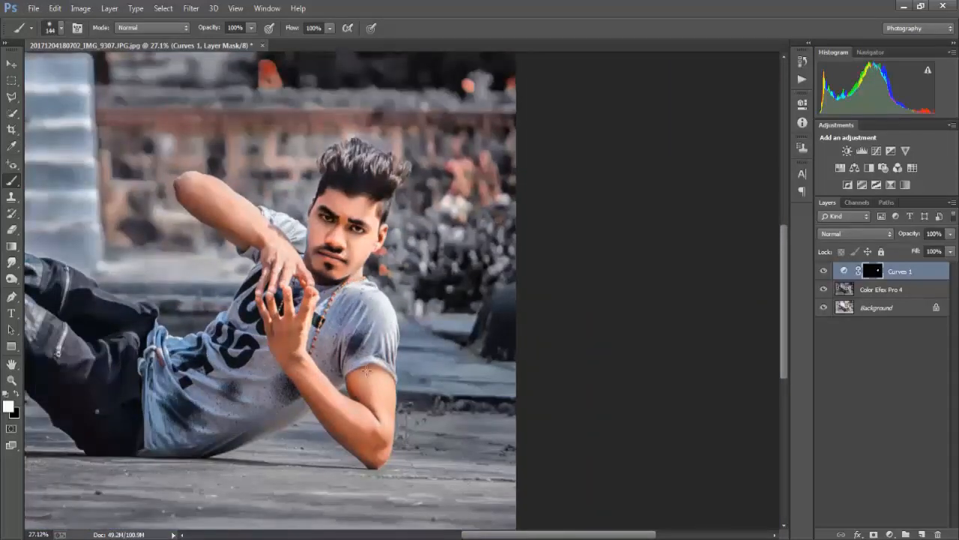
{"action": "left_click_drag", "start_coordinate": [290, 267], "coordinate": [196, 185]}
{"action": "scroll", "coordinate": [199, 188], "scroll_direction": "down", "scroll_amount": 4}
{"action": "scroll", "coordinate": [548, 260], "scroll_direction": "up", "scroll_amount": 5}
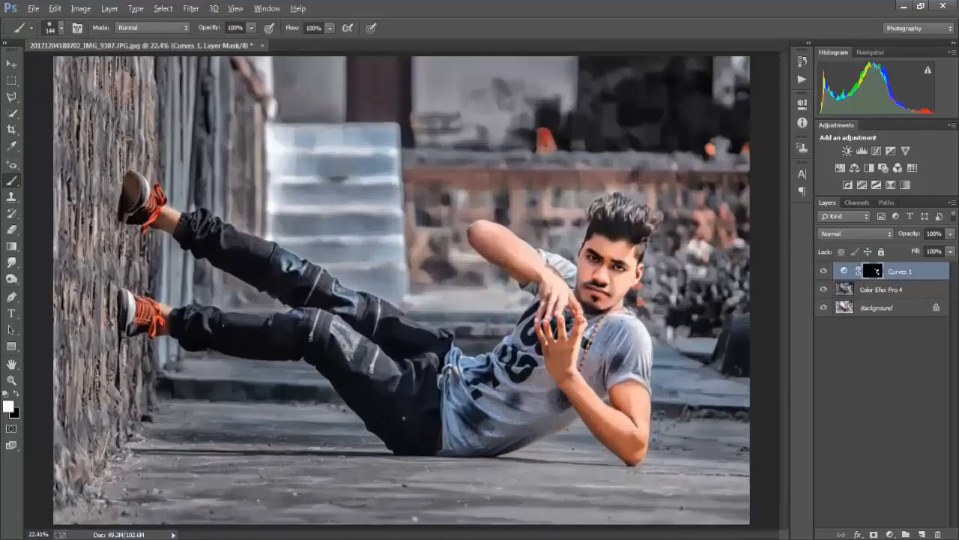
Lower the Curves layer's opacity and merge it down into the Color Efex Pro 4 layer
{"action": "scroll", "coordinate": [547, 260], "scroll_direction": "right", "scroll_amount": 1}
{"action": "left_click_drag", "start_coordinate": [911, 236], "coordinate": [905, 235]}
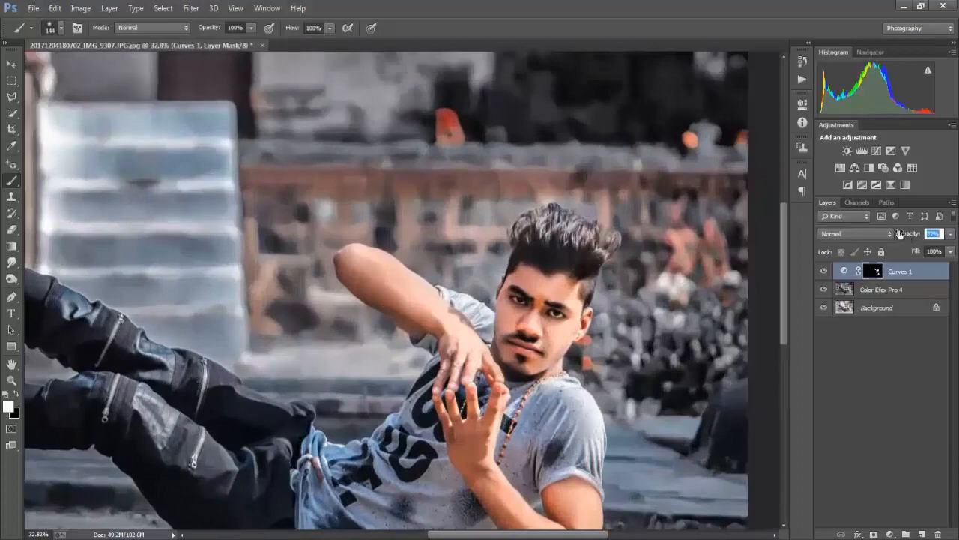
{"action": "scroll", "coordinate": [635, 339], "scroll_direction": "down", "scroll_amount": 6}
{"action": "key", "text": "ctrl+e"}
{"action": "scroll", "coordinate": [618, 333], "scroll_direction": "down", "scroll_amount": 1}
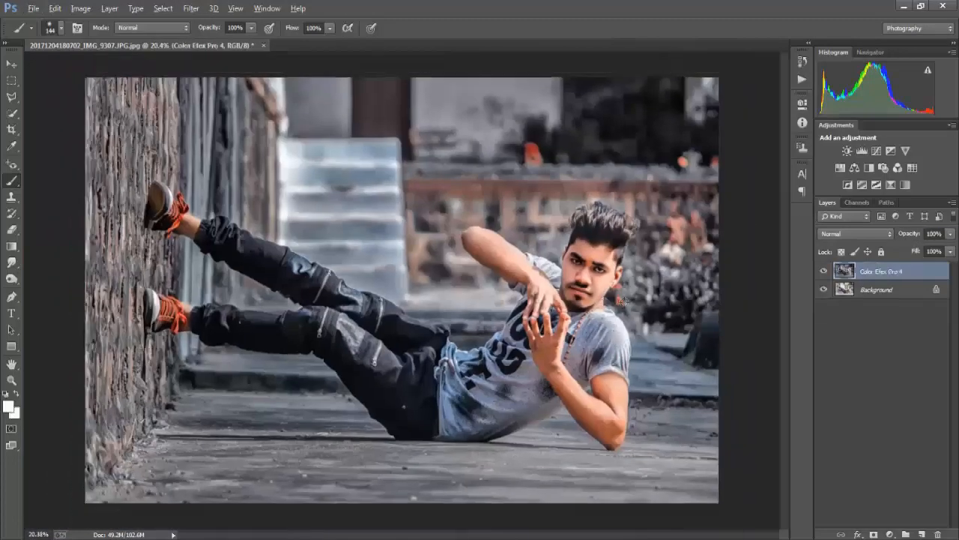
{"action": "scroll", "coordinate": [624, 288], "scroll_direction": "up", "scroll_amount": 6}
{"action": "left_click", "coordinate": [15, 114]}
{"action": "scroll", "coordinate": [555, 201], "scroll_direction": "right", "scroll_amount": 2}
{"action": "left_click_drag", "start_coordinate": [550, 200], "coordinate": [559, 200]}
{"action": "mouse_move", "coordinate": [558, 200]}
{"action": "left_mouse_down"}
{"action": "mouse_move", "coordinate": [549, 199]}
{"action": "mouse_move", "coordinate": [577, 196]}
{"action": "mouse_move", "coordinate": [519, 180]}
{"action": "left_mouse_up"}
{"action": "left_click", "coordinate": [549, 199]}
{"action": "key", "text": "ctrl+d"}
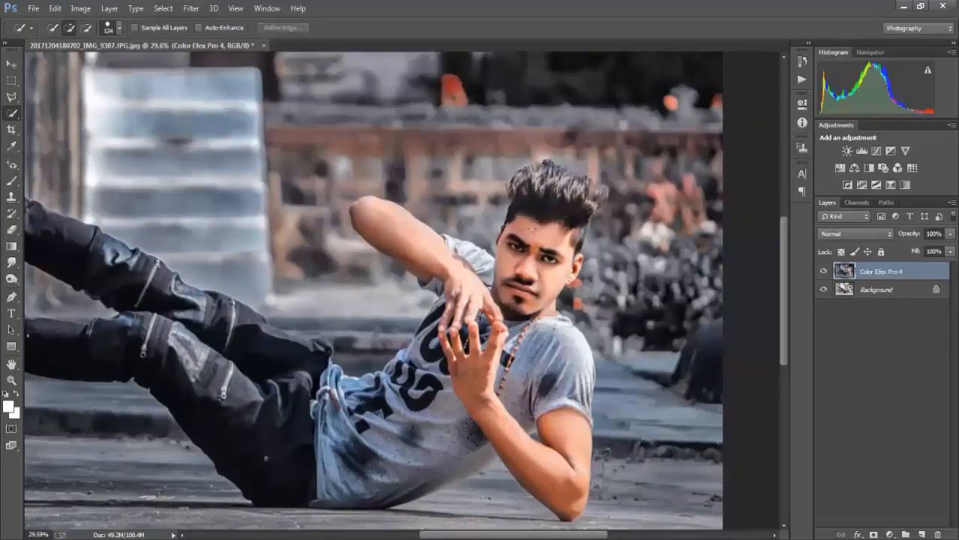
Cover the orange spots above the background wall with dark surroundings using the Clone Stamp, reducing its size from 344 px to 202 px
{"action": "key", "text": "s"}
{"action": "scroll", "coordinate": [529, 169], "scroll_direction": "up", "scroll_amount": 5}
{"action": "left_click", "coordinate": [533, 173], "text": "alt"}
{"action": "left_click_drag", "start_coordinate": [463, 189], "coordinate": [458, 185]}
{"action": "left_click", "coordinate": [638, 168], "text": "alt"}
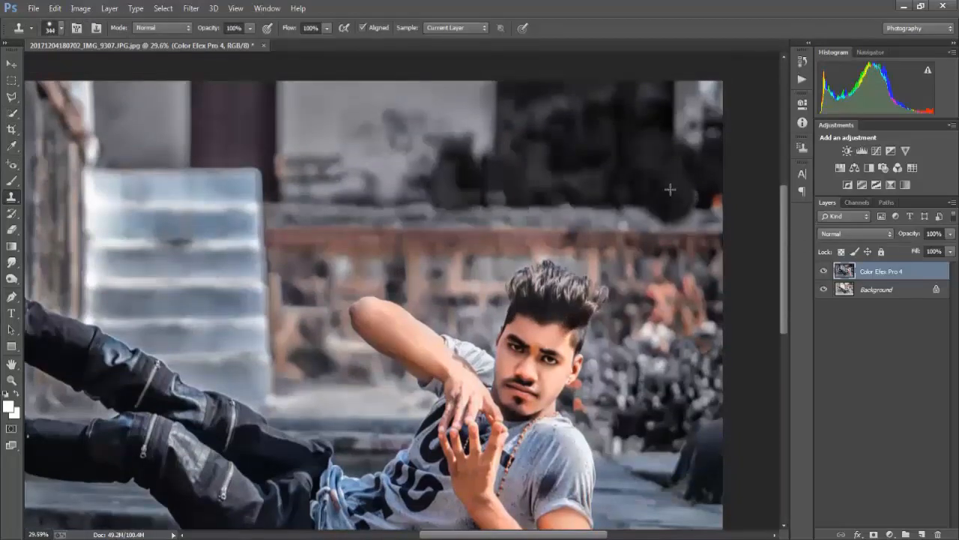
{"action": "left_click_drag", "start_coordinate": [670, 187], "coordinate": [664, 184]}
{"action": "left_click", "coordinate": [671, 199]}
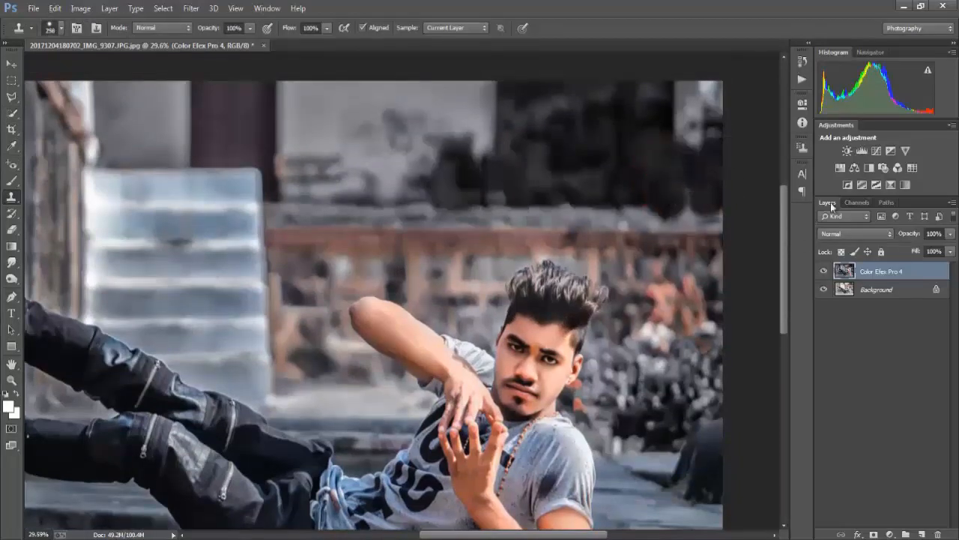
{"action": "left_click", "coordinate": [680, 204]}
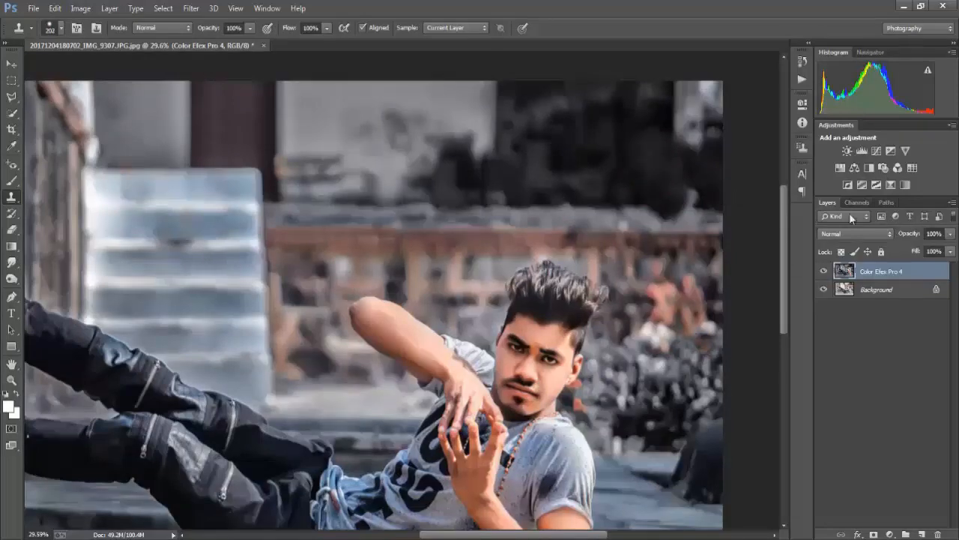
Select the whole background around the man with the Quick Selection tool, including the stairs, brick wall, rear wall and ground behind him
{"action": "scroll", "coordinate": [461, 221], "scroll_direction": "down", "scroll_amount": 3}
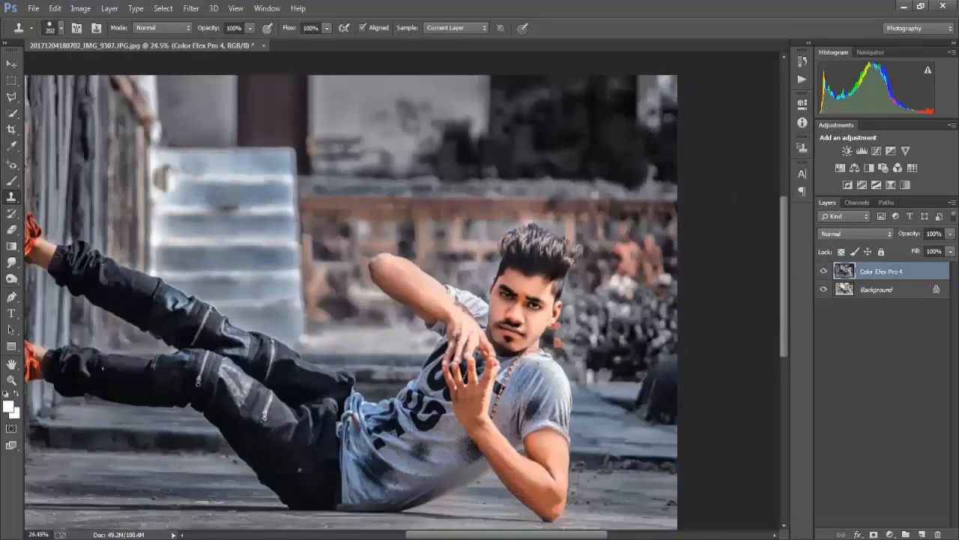
{"action": "left_click", "coordinate": [11, 114]}
{"action": "right_click", "coordinate": [224, 154], "text": "alt"}
{"action": "scroll", "coordinate": [225, 156], "scroll_direction": "down", "scroll_amount": 3}
{"action": "mouse_move", "coordinate": [218, 154]}
{"action": "left_mouse_down"}
{"action": "mouse_move", "coordinate": [382, 203]}
{"action": "mouse_move", "coordinate": [466, 299]}
{"action": "left_mouse_up"}
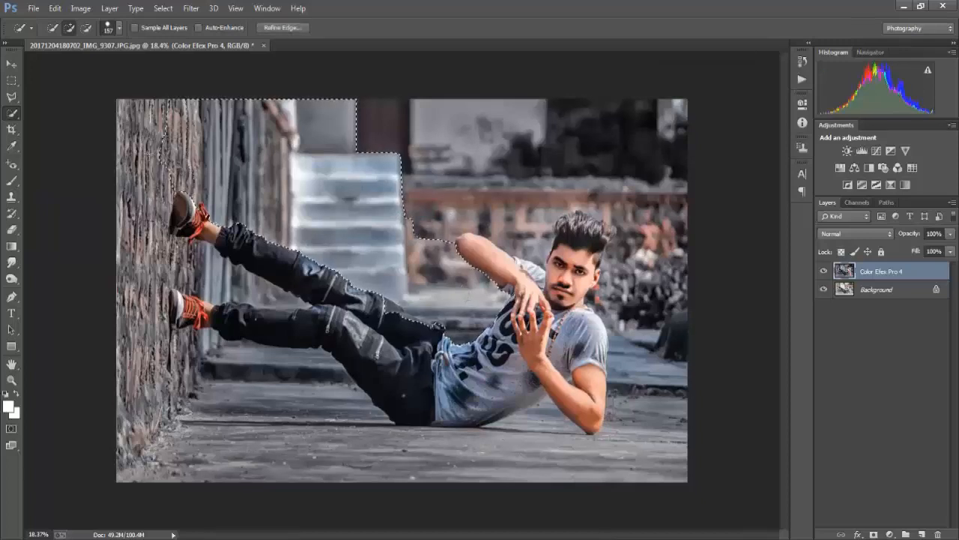
{"action": "mouse_move", "coordinate": [174, 171]}
{"action": "left_mouse_down"}
{"action": "mouse_move", "coordinate": [154, 191]}
{"action": "mouse_move", "coordinate": [179, 249]}
{"action": "mouse_move", "coordinate": [125, 317]}
{"action": "mouse_move", "coordinate": [135, 368]}
{"action": "mouse_move", "coordinate": [237, 387]}
{"action": "left_mouse_up"}
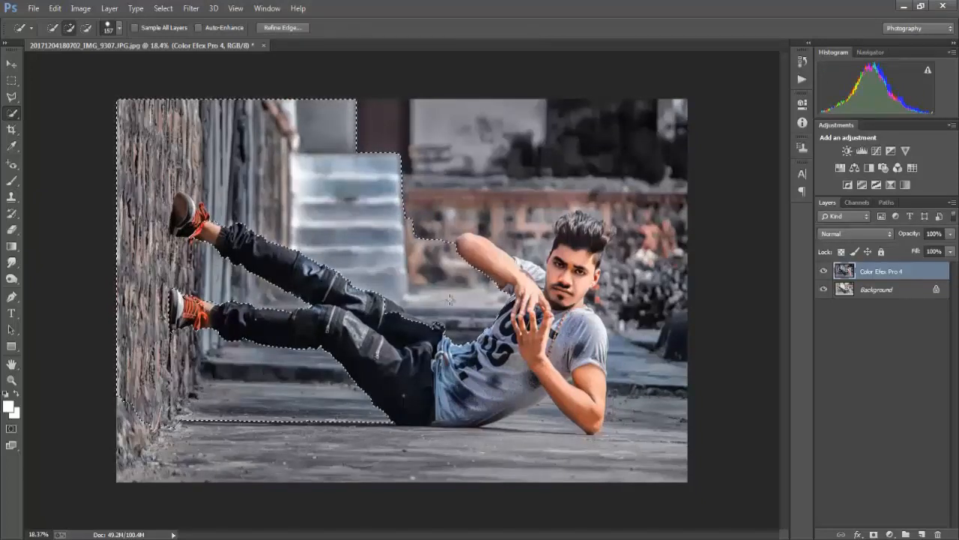
{"action": "mouse_move", "coordinate": [442, 174]}
{"action": "left_mouse_down"}
{"action": "mouse_move", "coordinate": [446, 150]}
{"action": "mouse_move", "coordinate": [528, 151]}
{"action": "mouse_move", "coordinate": [523, 182]}
{"action": "mouse_move", "coordinate": [535, 163]}
{"action": "mouse_move", "coordinate": [615, 154]}
{"action": "mouse_move", "coordinate": [641, 177]}
{"action": "mouse_move", "coordinate": [645, 255]}
{"action": "mouse_move", "coordinate": [635, 322]}
{"action": "mouse_move", "coordinate": [655, 431]}
{"action": "left_mouse_up"}
{"action": "left_click", "coordinate": [122, 414]}
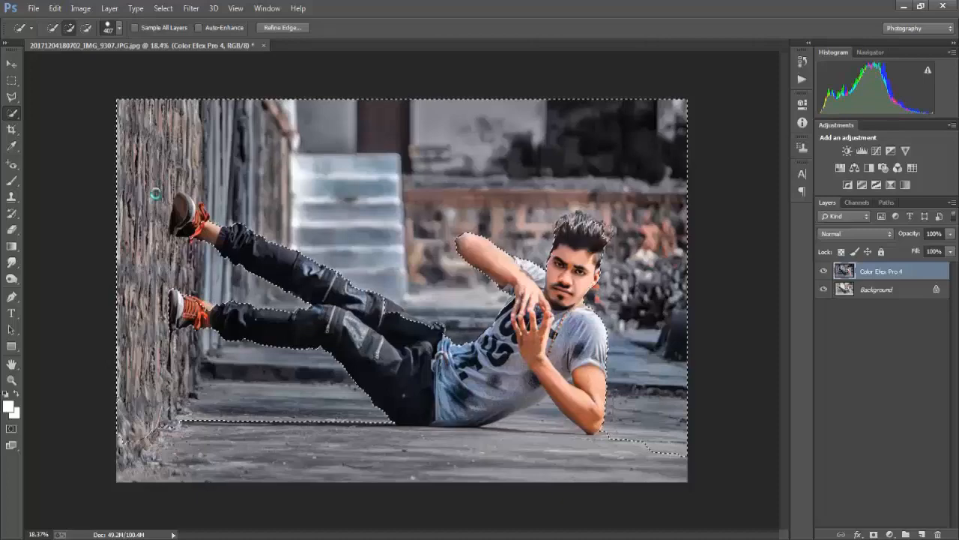
Refine the background selection along the legs, waist and hair, reducing the Quick Selection brush to 83 px
{"action": "scroll", "coordinate": [213, 209], "scroll_direction": "up", "scroll_amount": 7}
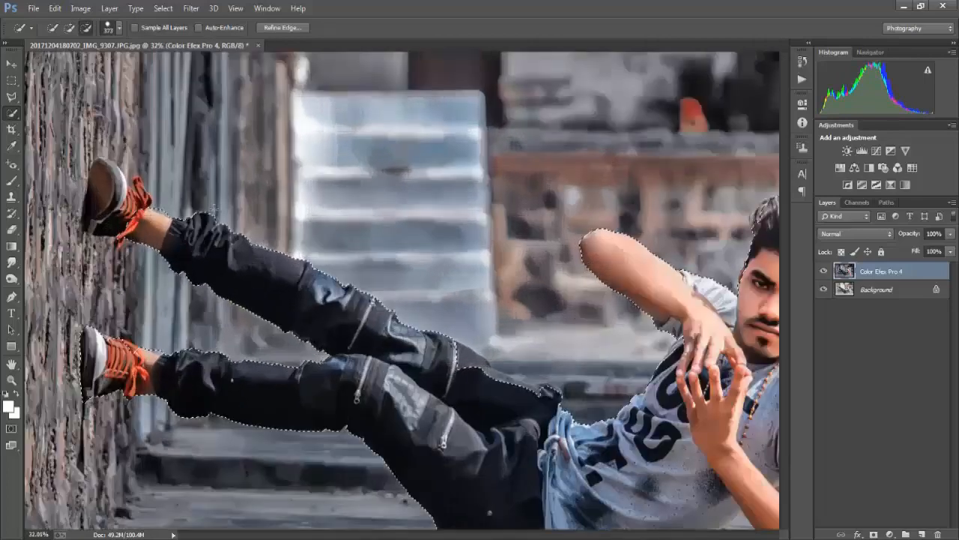
{"action": "right_click", "coordinate": [212, 210], "text": "alt"}
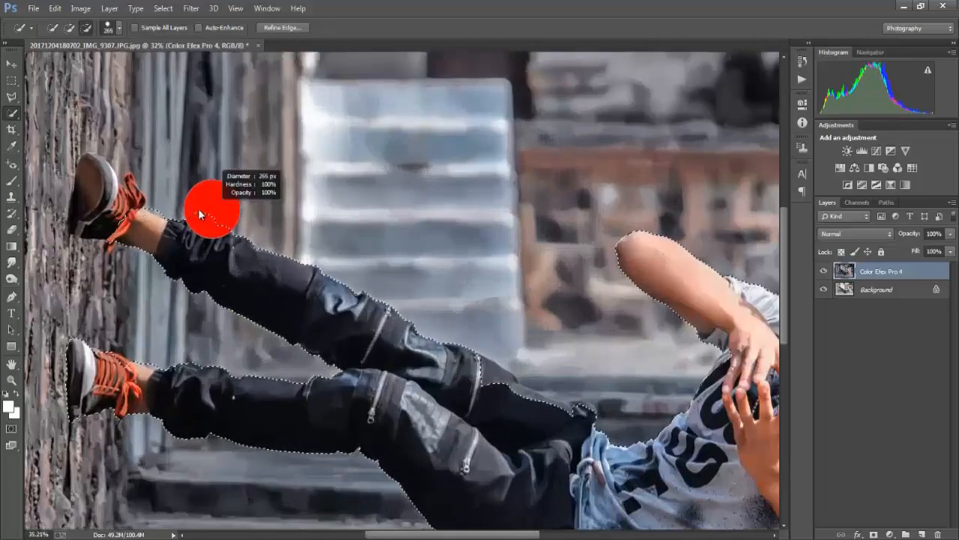
{"action": "left_click_drag", "start_coordinate": [200, 214], "coordinate": [190, 215]}
{"action": "scroll", "coordinate": [274, 218], "scroll_direction": "right", "scroll_amount": 3}
{"action": "left_click", "coordinate": [375, 375], "text": "alt"}
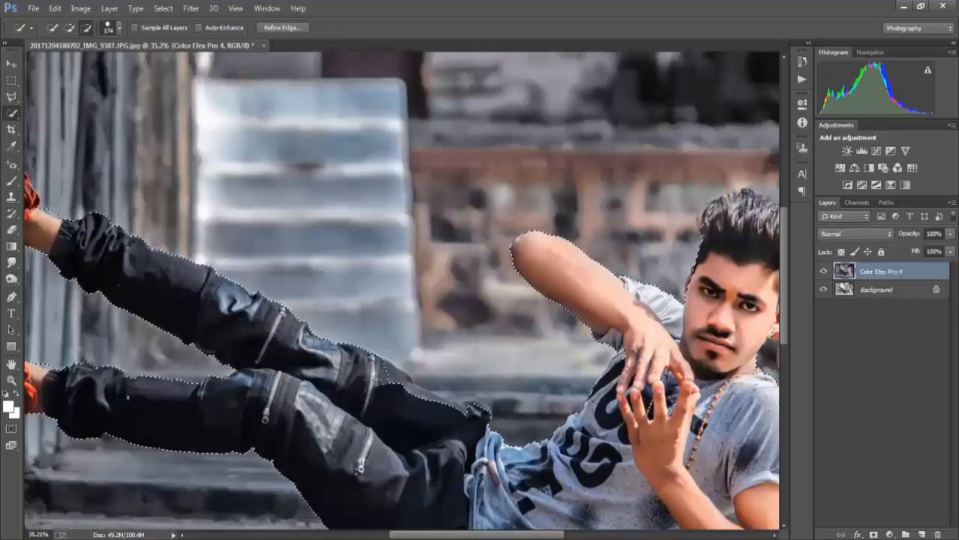
{"action": "scroll", "coordinate": [482, 401], "scroll_direction": "right", "scroll_amount": 2}
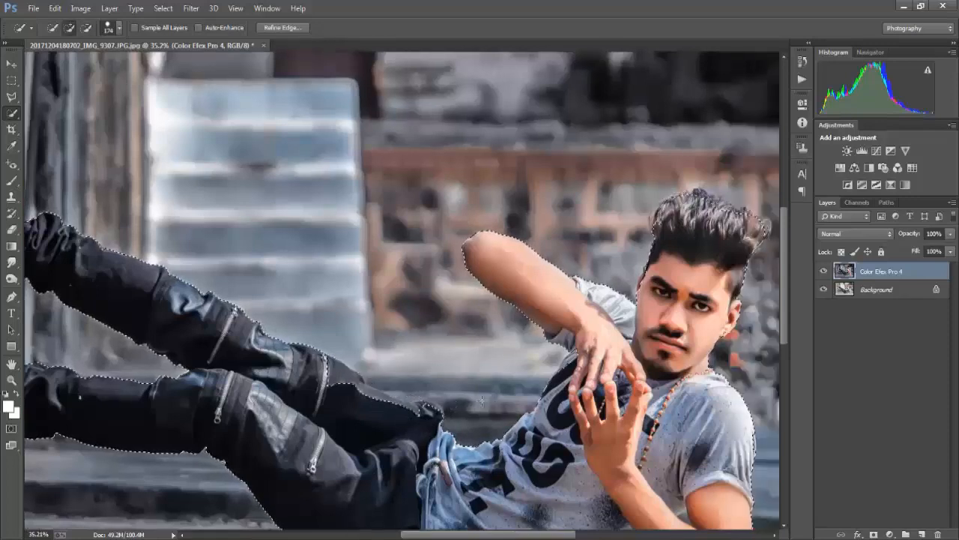
{"action": "left_click_drag", "start_coordinate": [481, 401], "coordinate": [450, 392]}
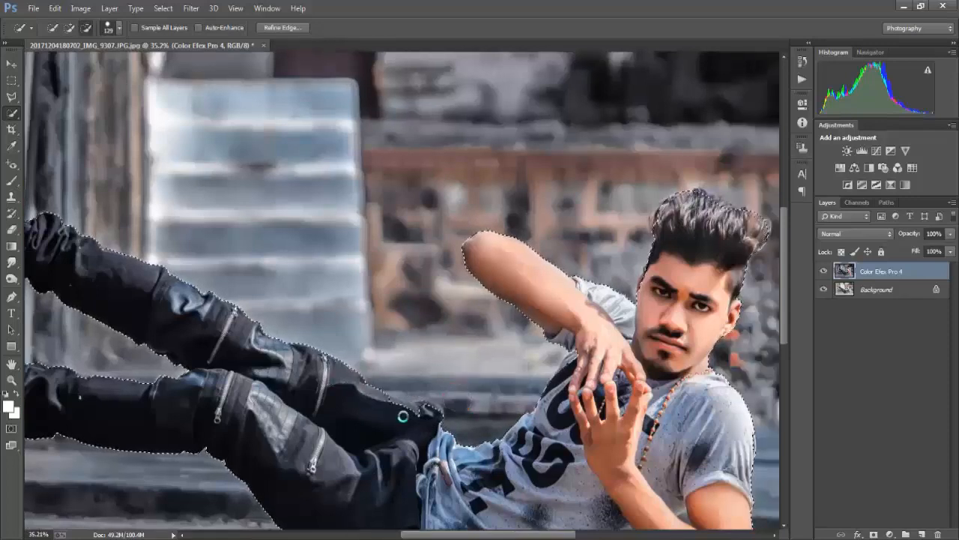
{"action": "left_click_drag", "start_coordinate": [403, 416], "coordinate": [430, 418]}
{"action": "left_click", "coordinate": [432, 413]}
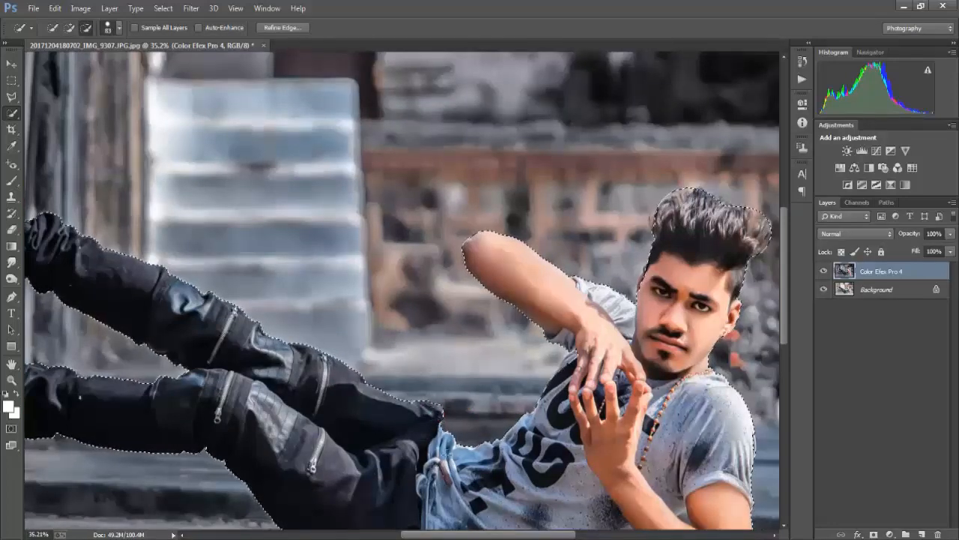
{"action": "scroll", "coordinate": [432, 419], "scroll_direction": "down", "scroll_amount": 3}
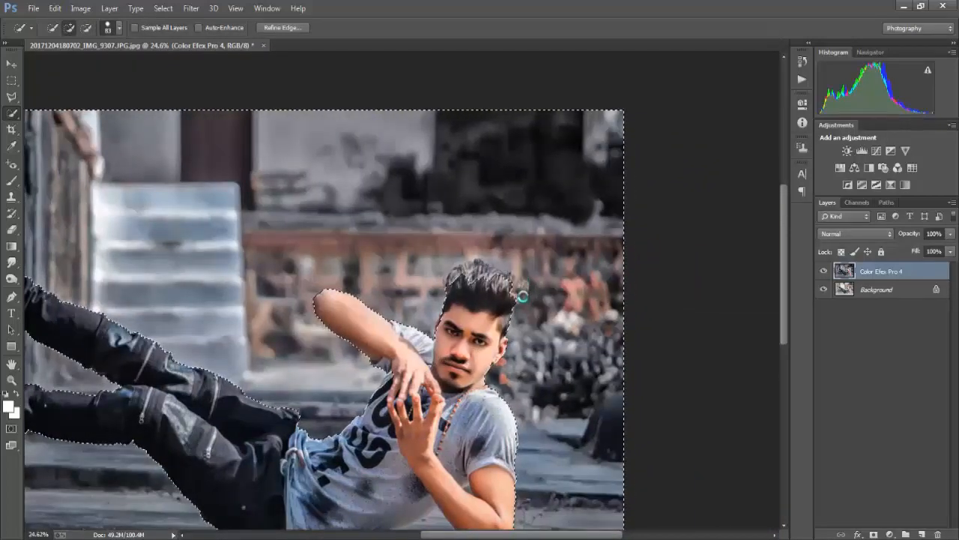
Apply a stronger Tilt-Shift blur to the selected background, with the focus centre moved down to the ground at the man's hips
{"action": "scroll", "coordinate": [459, 277], "scroll_direction": "down", "scroll_amount": 4}
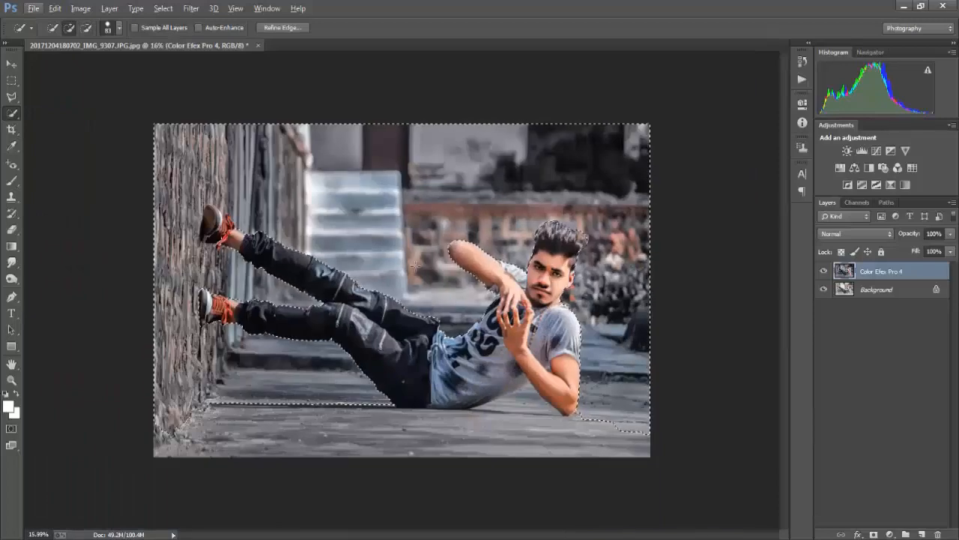
{"action": "left_click", "coordinate": [191, 8]}
{"action": "mouse_move", "coordinate": [217, 158]}
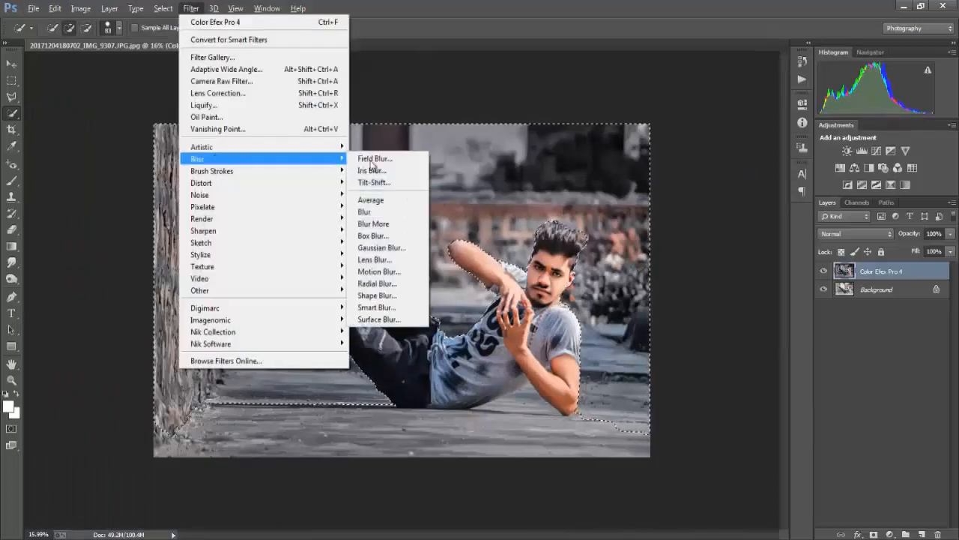
{"action": "left_click", "coordinate": [374, 182]}
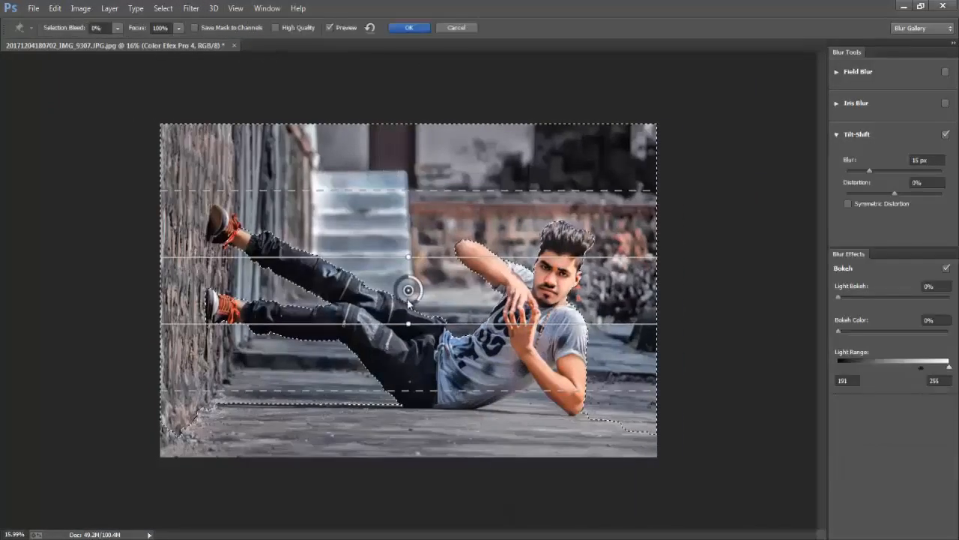
{"action": "left_click_drag", "start_coordinate": [408, 290], "coordinate": [425, 409]}
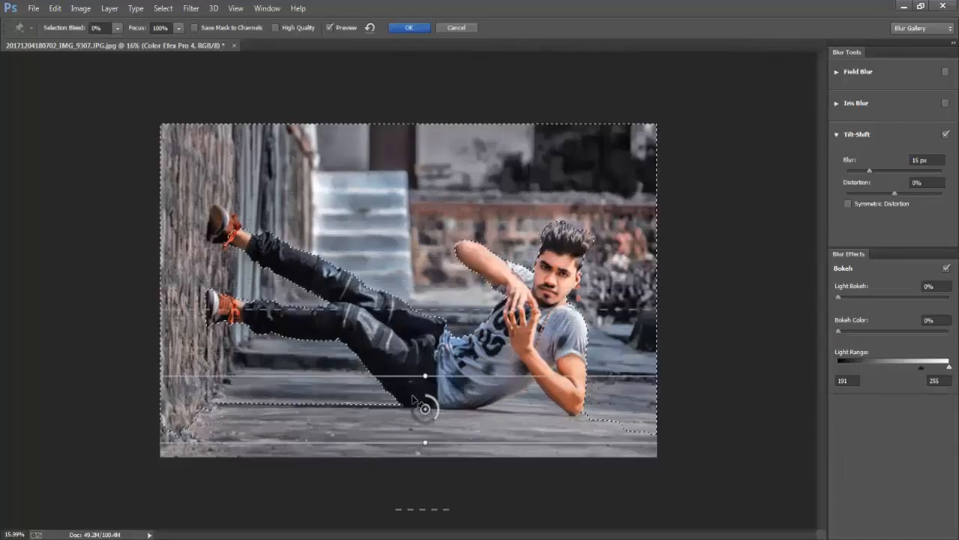
{"action": "left_click_drag", "start_coordinate": [905, 168], "coordinate": [890, 169]}
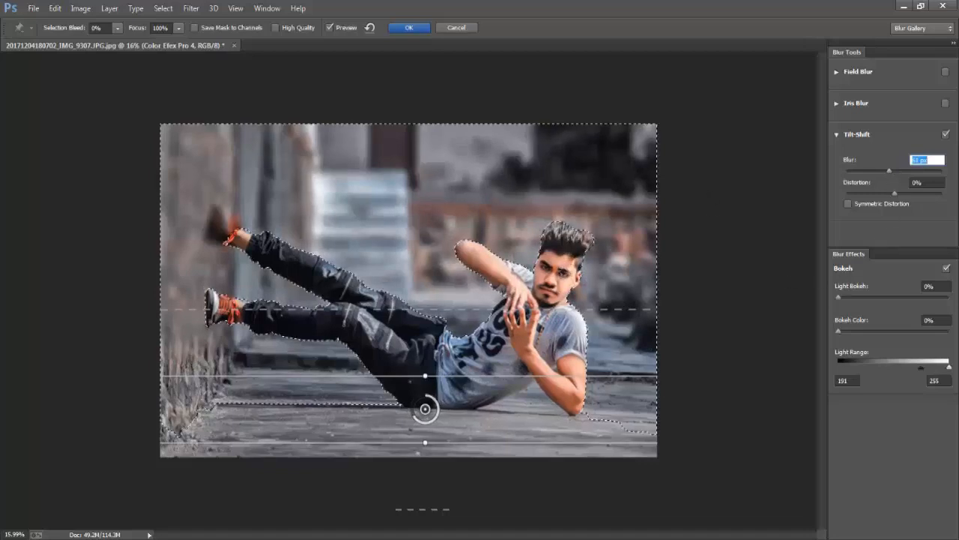
{"action": "left_click", "coordinate": [411, 27]}
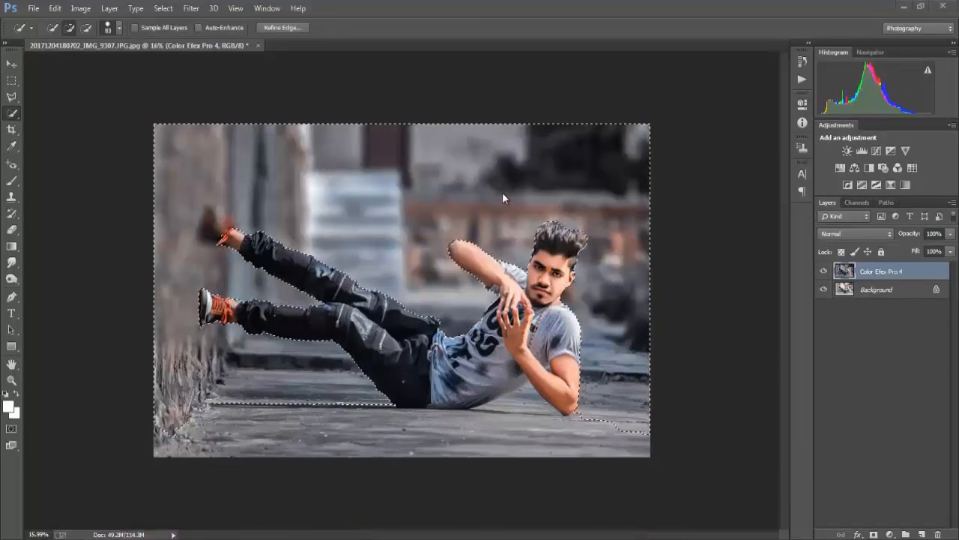
Undo the Tilt-Shift blur on the Color Efex Pro 4 layer and keep the background selected
{"action": "right_click", "coordinate": [284, 193]}
{"action": "left_click", "coordinate": [317, 201]}
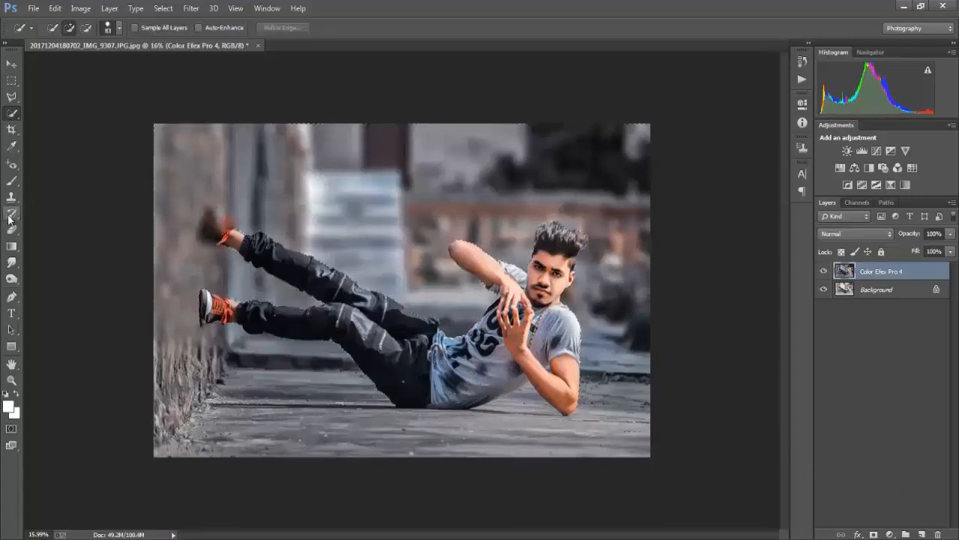
{"action": "key", "text": "ctrl+alt+z"}
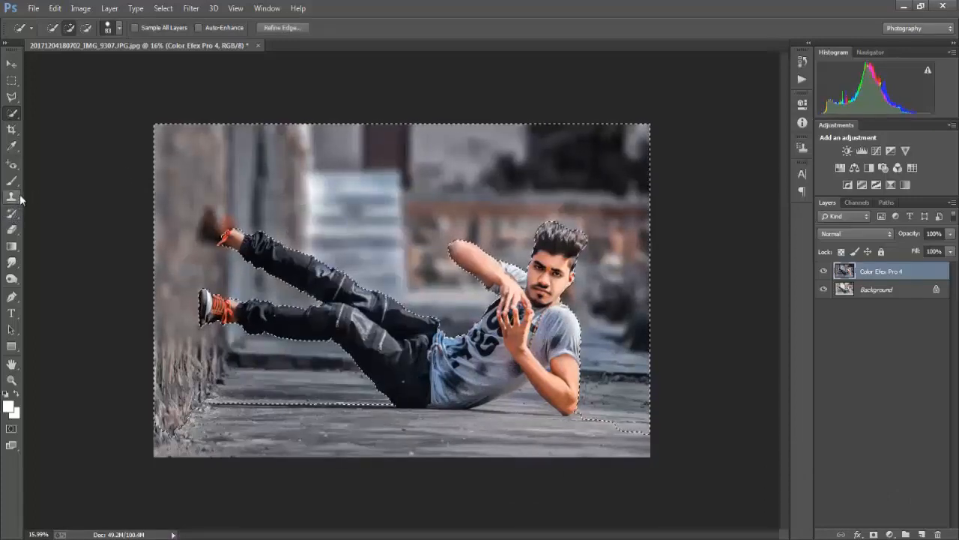
{"action": "key", "text": "ctrl+alt+z"}
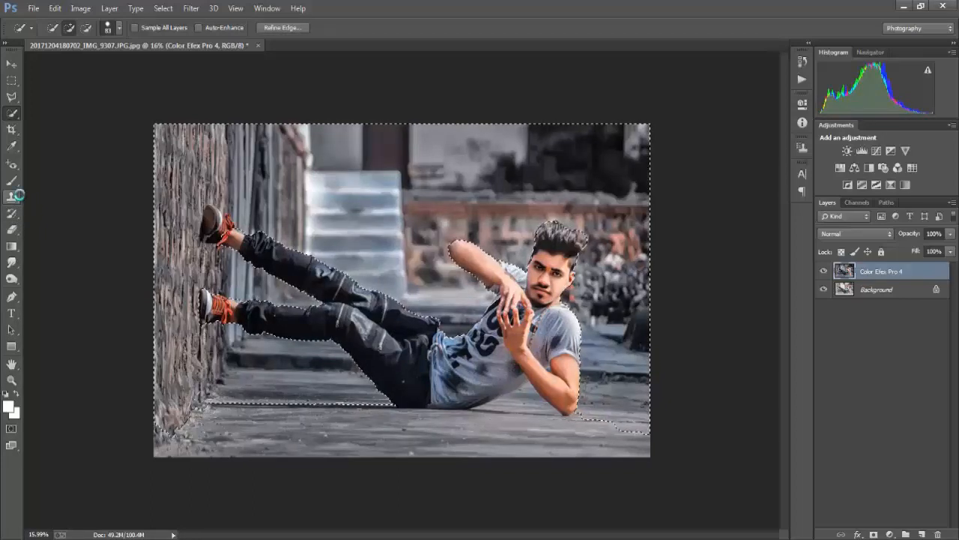
Copy the selected background to a new layer and reapply the last Tilt-Shift blur to it
{"action": "key", "text": "ctrl+j"}
{"action": "left_click", "coordinate": [187, 10]}
{"action": "left_click", "coordinate": [187, 22]}
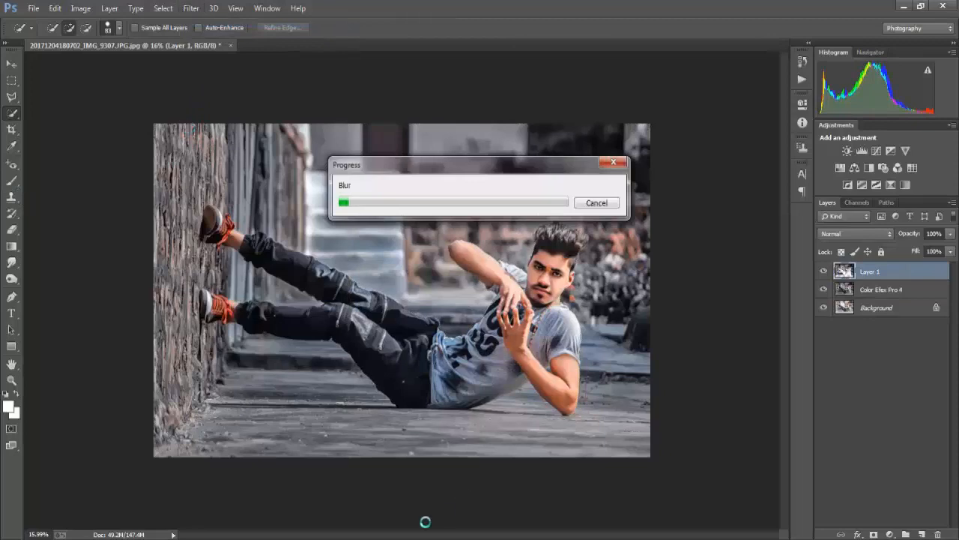
Erase the blurred layer over the shoes and brick wall with a 671 px Eraser at 92% opacity and 96% flow
{"action": "left_click", "coordinate": [13, 231]}
{"action": "mouse_move", "coordinate": [232, 215]}
{"action": "left_mouse_down"}
{"action": "mouse_move", "coordinate": [198, 183]}
{"action": "mouse_move", "coordinate": [203, 273]}
{"action": "mouse_move", "coordinate": [167, 230]}
{"action": "mouse_move", "coordinate": [187, 109]}
{"action": "mouse_move", "coordinate": [194, 264]}
{"action": "left_mouse_up"}
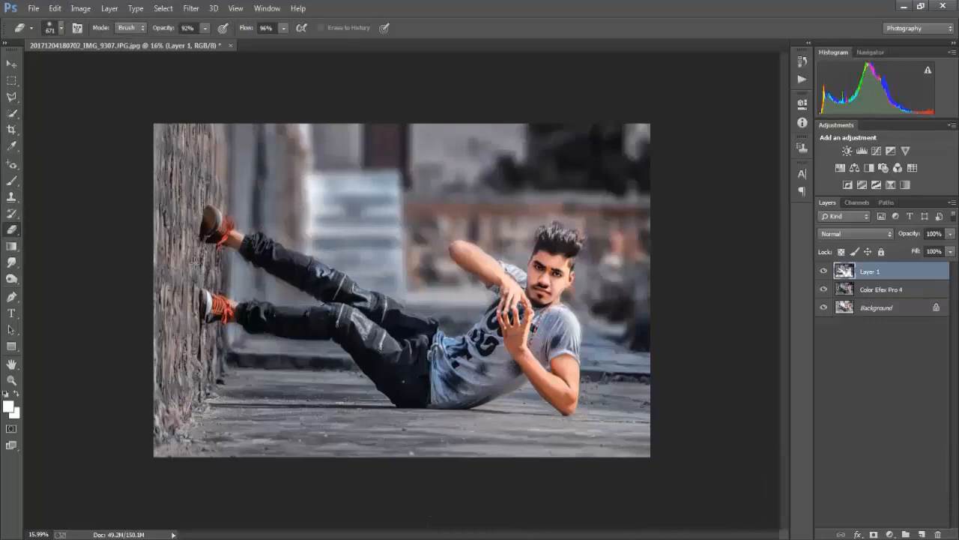
Erase the blurred layer over the upper part of the brick wall with a larger Eraser brush
{"action": "right_click", "coordinate": [231, 230]}
{"action": "left_click", "coordinate": [206, 102]}
{"action": "mouse_move", "coordinate": [196, 124]}
{"action": "left_mouse_down"}
{"action": "mouse_move", "coordinate": [182, 277]}
{"action": "mouse_move", "coordinate": [178, 137]}
{"action": "left_mouse_up"}
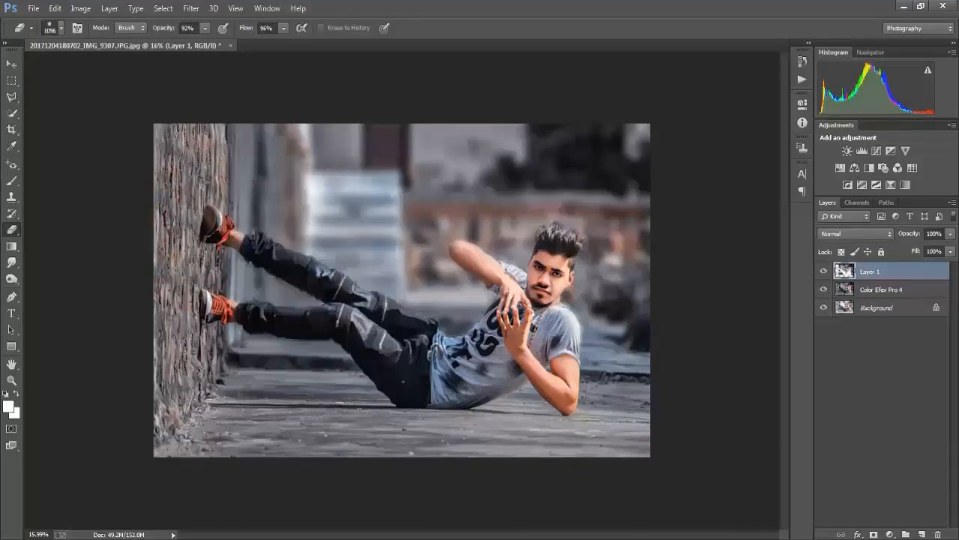
Erase the blurred layer over the man's hair with a 268 px Eraser at 92% opacity and 96% flow
{"action": "scroll", "coordinate": [386, 304], "scroll_direction": "up", "scroll_amount": 10}
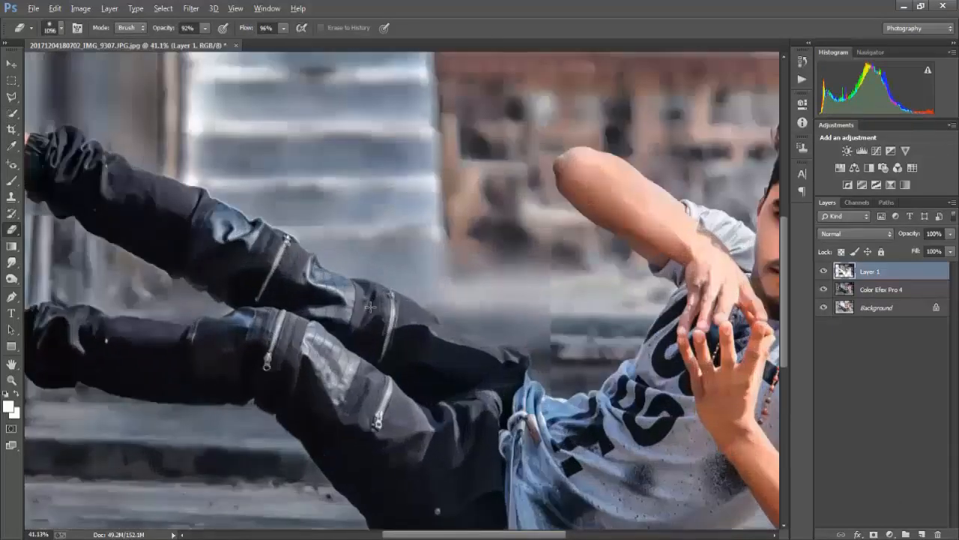
{"action": "scroll", "coordinate": [369, 308], "scroll_direction": "down", "scroll_amount": 3}
{"action": "scroll", "coordinate": [368, 307], "scroll_direction": "right", "scroll_amount": 5}
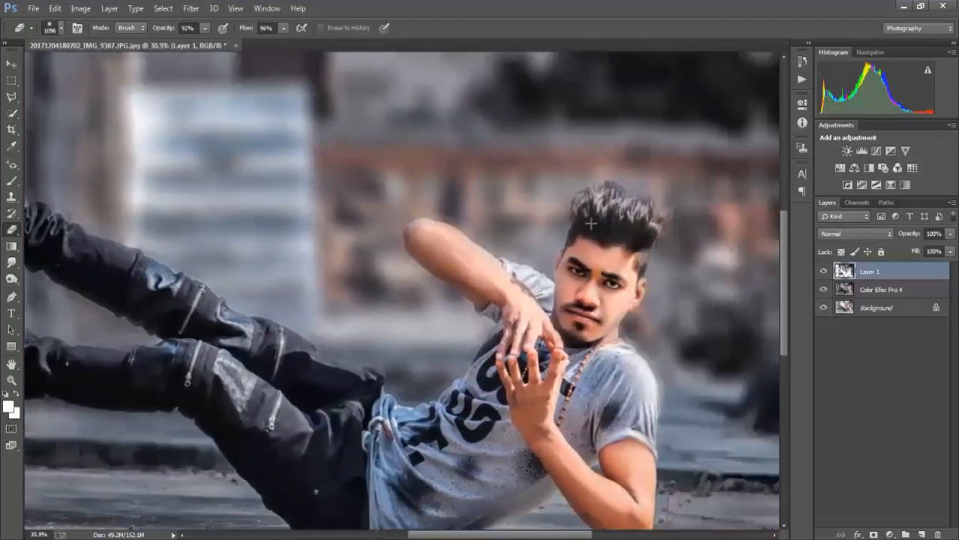
{"action": "left_click_drag", "start_coordinate": [592, 224], "coordinate": [517, 225]}
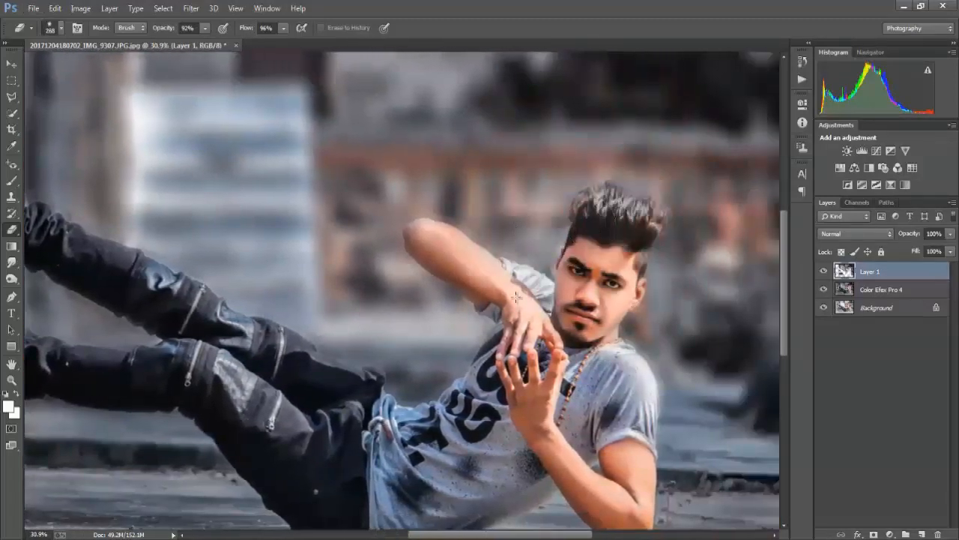
{"action": "scroll", "coordinate": [562, 303], "scroll_direction": "left", "scroll_amount": 4}
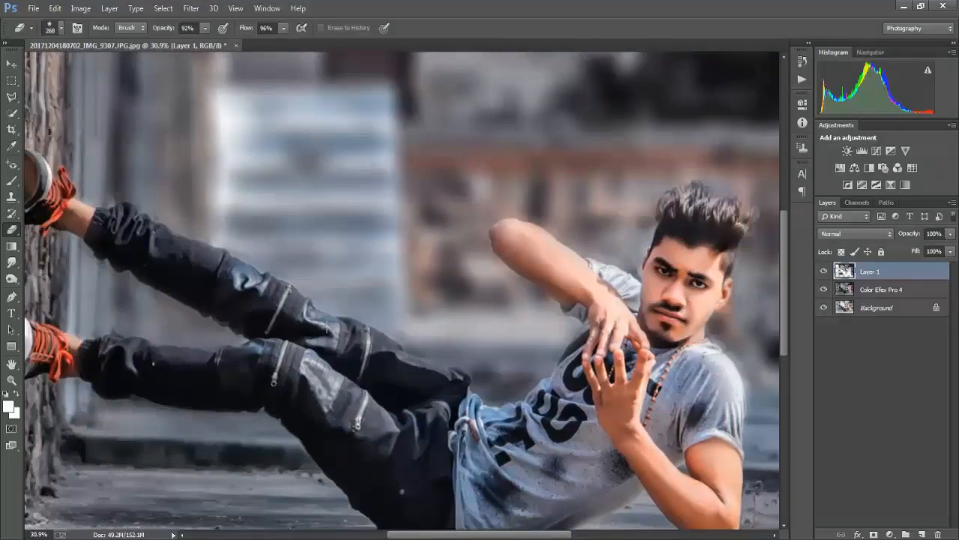
{"action": "scroll", "coordinate": [208, 245], "scroll_direction": "left", "scroll_amount": 4}
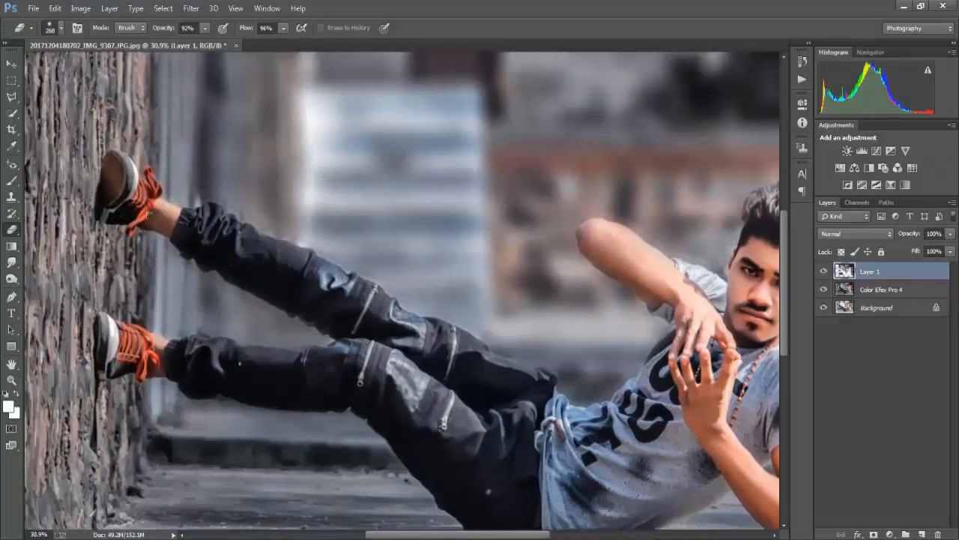
{"action": "scroll", "coordinate": [230, 347], "scroll_direction": "down", "scroll_amount": 3}
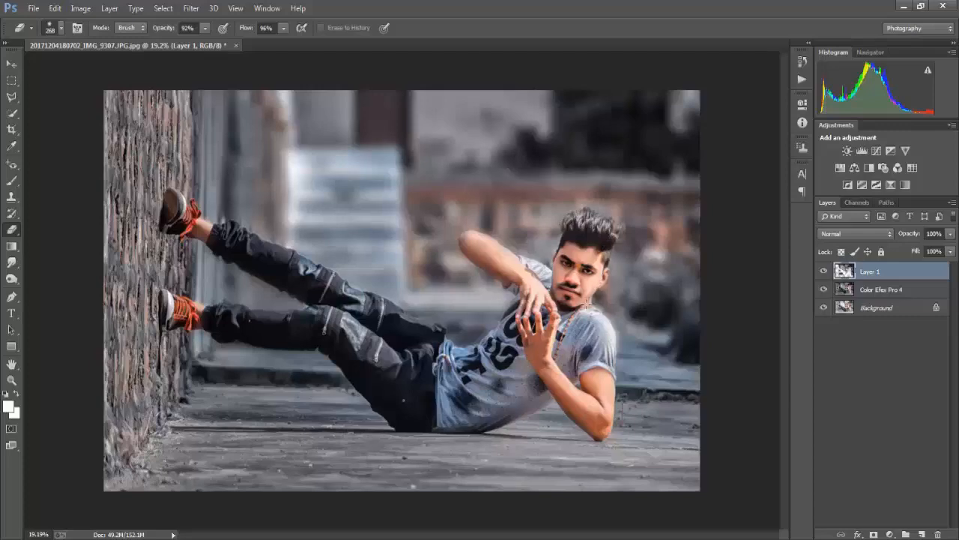
Dodge the shadows of the man's face on the Color Efex Pro 4 layer with a 372 px brush at 45% exposure
{"action": "scroll", "coordinate": [551, 286], "scroll_direction": "up", "scroll_amount": 4}
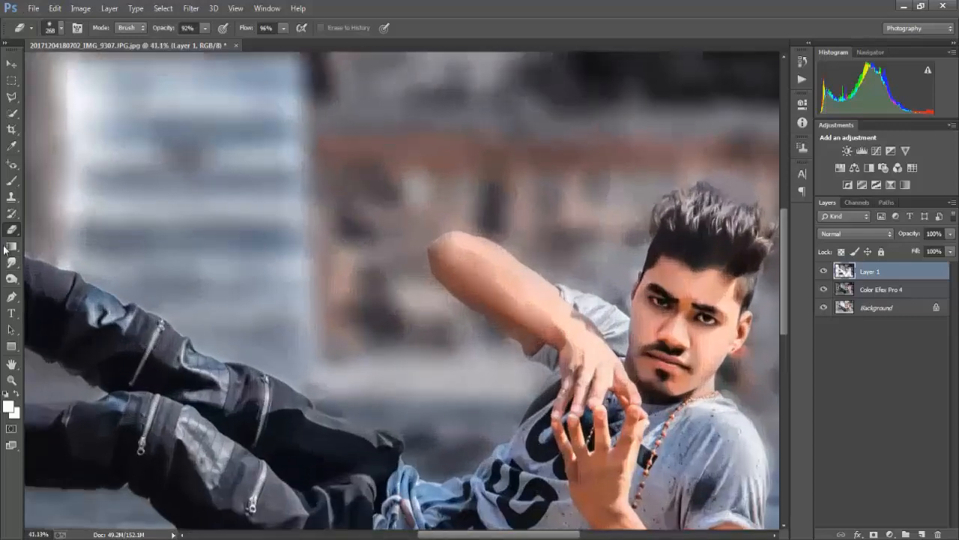
{"action": "left_click", "coordinate": [11, 261]}
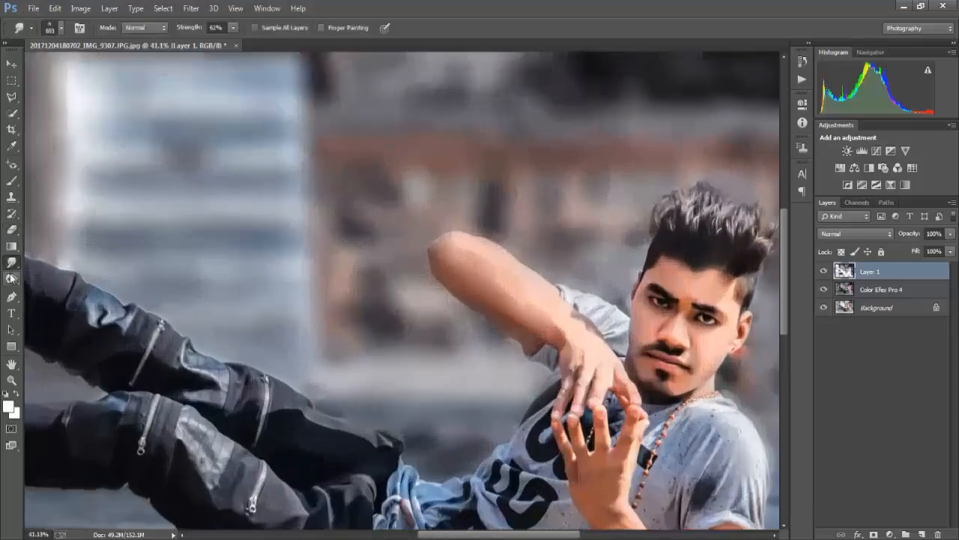
{"action": "left_click", "coordinate": [11, 278]}
{"action": "scroll", "coordinate": [243, 278], "scroll_direction": "right", "scroll_amount": 6}
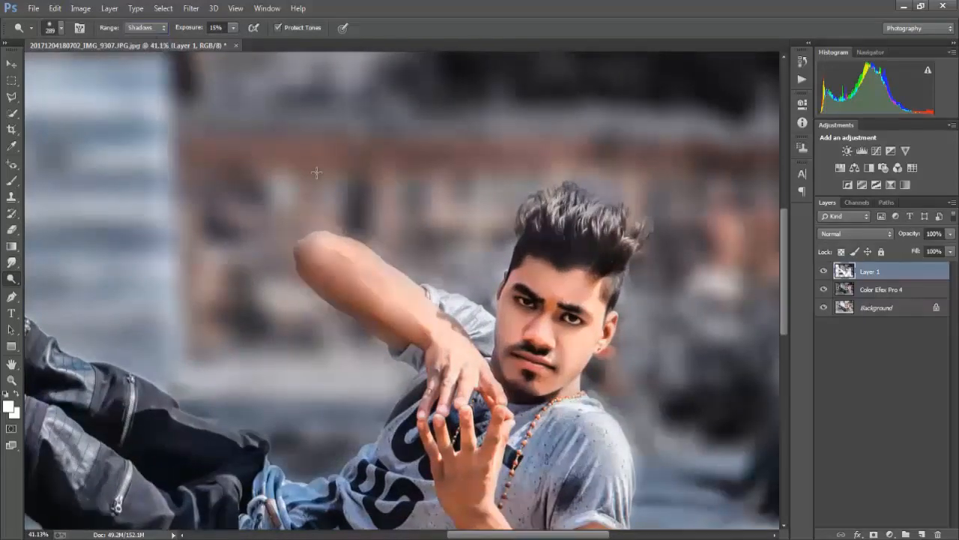
{"action": "left_click", "coordinate": [856, 298]}
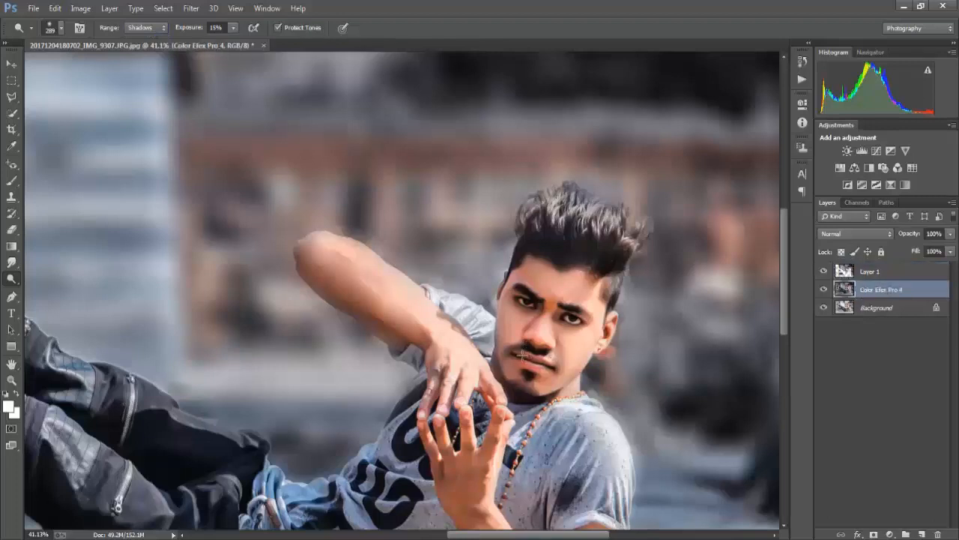
{"action": "left_click_drag", "start_coordinate": [545, 358], "coordinate": [558, 357]}
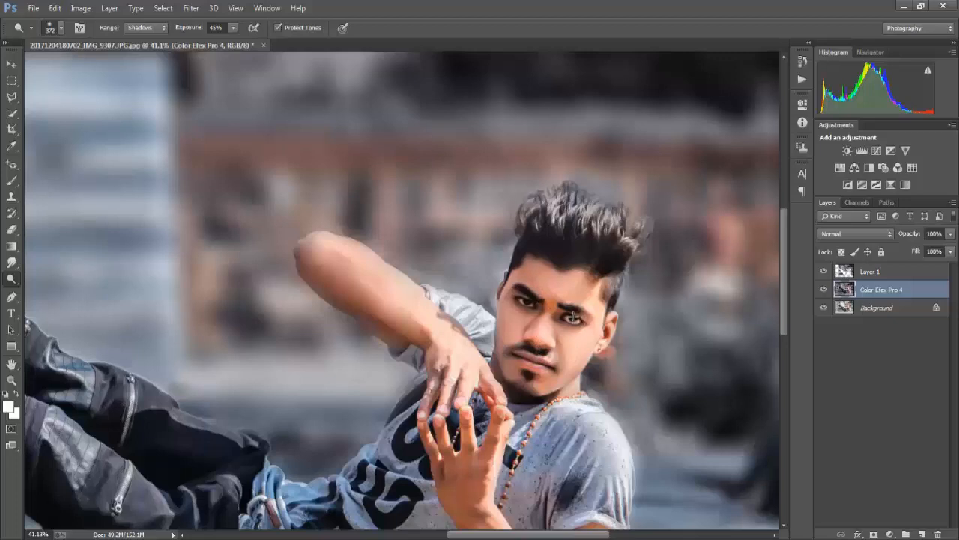
{"action": "scroll", "coordinate": [655, 331], "scroll_direction": "down", "scroll_amount": 3}
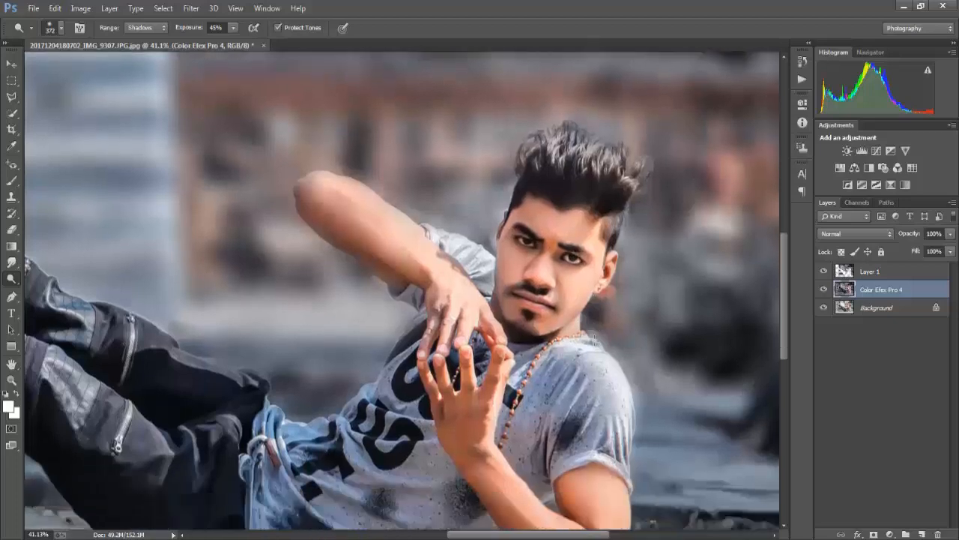
Merge the blurred background layer down into the Color Efex Pro 4 layer
{"action": "left_click", "coordinate": [869, 273]}
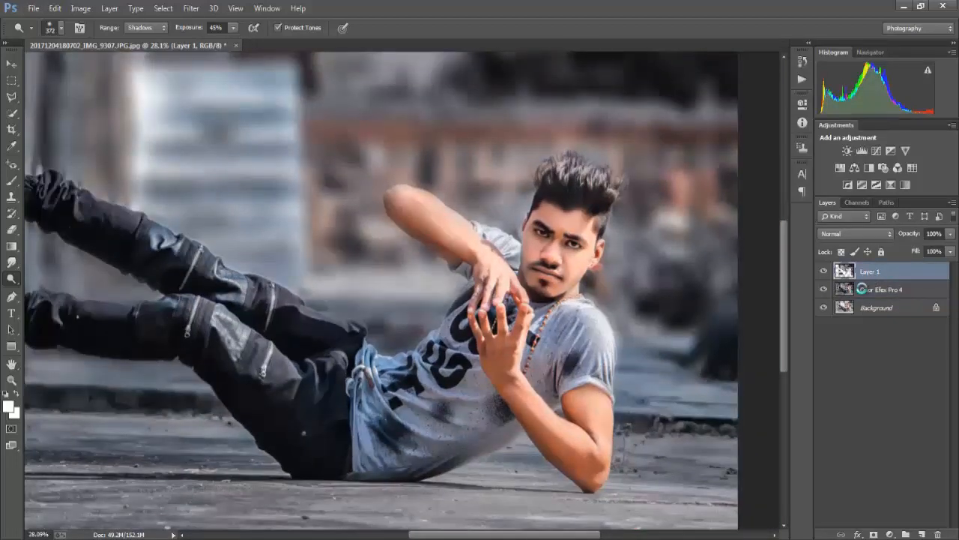
{"action": "key", "text": "Delete"}
{"action": "scroll", "coordinate": [563, 222], "scroll_direction": "up", "scroll_amount": 3}
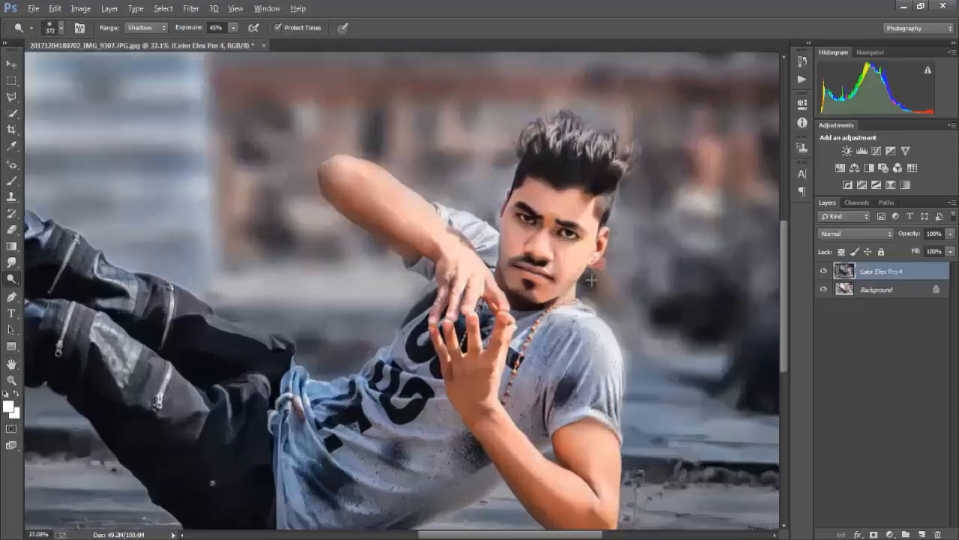
{"action": "scroll", "coordinate": [532, 236], "scroll_direction": "up", "scroll_amount": 3}
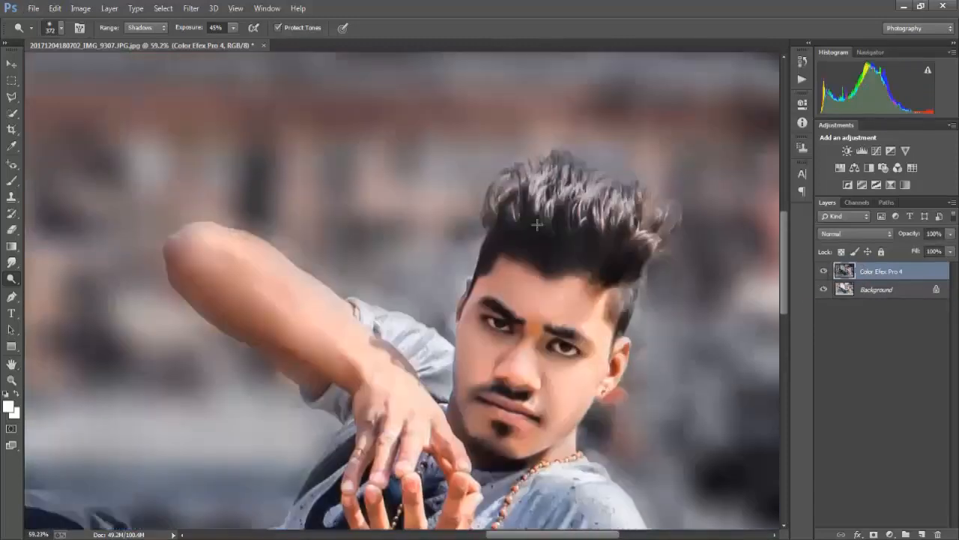
{"action": "key", "text": "w"}
{"action": "right_click", "coordinate": [556, 227], "text": "alt"}
{"action": "mouse_move", "coordinate": [554, 231]}
{"action": "left_mouse_down"}
{"action": "mouse_move", "coordinate": [516, 205]}
{"action": "mouse_move", "coordinate": [588, 199]}
{"action": "mouse_move", "coordinate": [619, 235]}
{"action": "left_mouse_up"}
{"action": "left_click", "coordinate": [483, 210]}
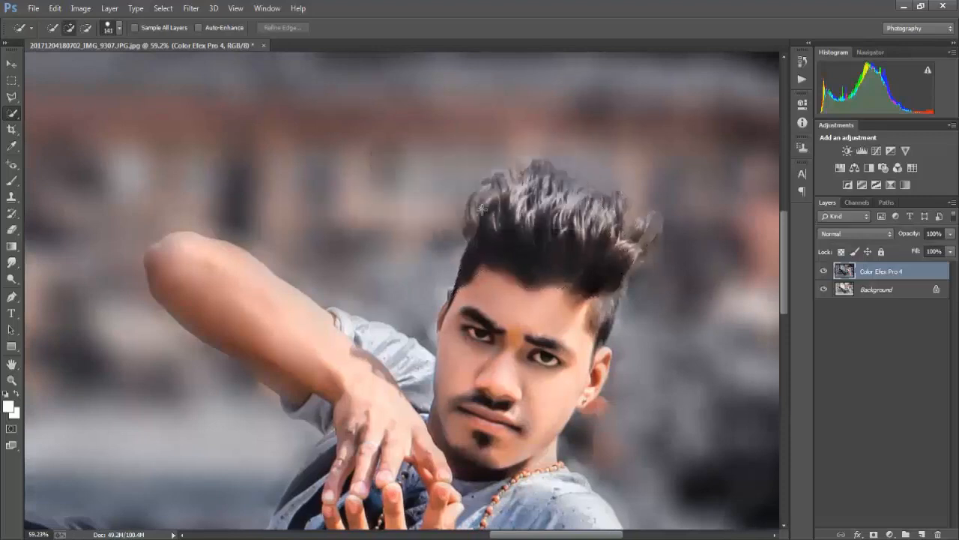
Clone the blurred background over the stray hair tuft beside the man's head with a 209 px Clone Stamp
{"action": "left_click", "coordinate": [11, 197]}
{"action": "scroll", "coordinate": [517, 218], "scroll_direction": "right", "scroll_amount": 2}
{"action": "right_click", "coordinate": [635, 244], "text": "alt"}
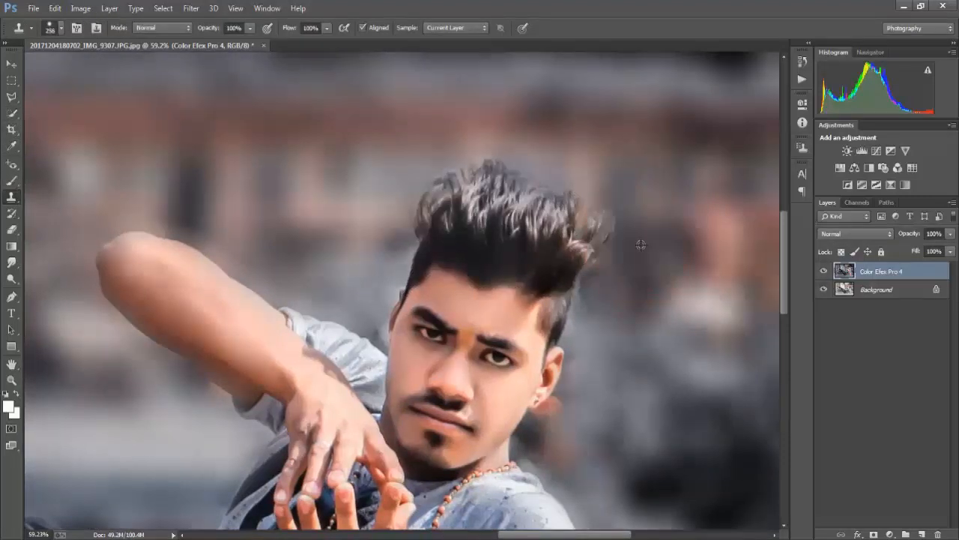
{"action": "right_click", "coordinate": [636, 244], "text": "alt"}
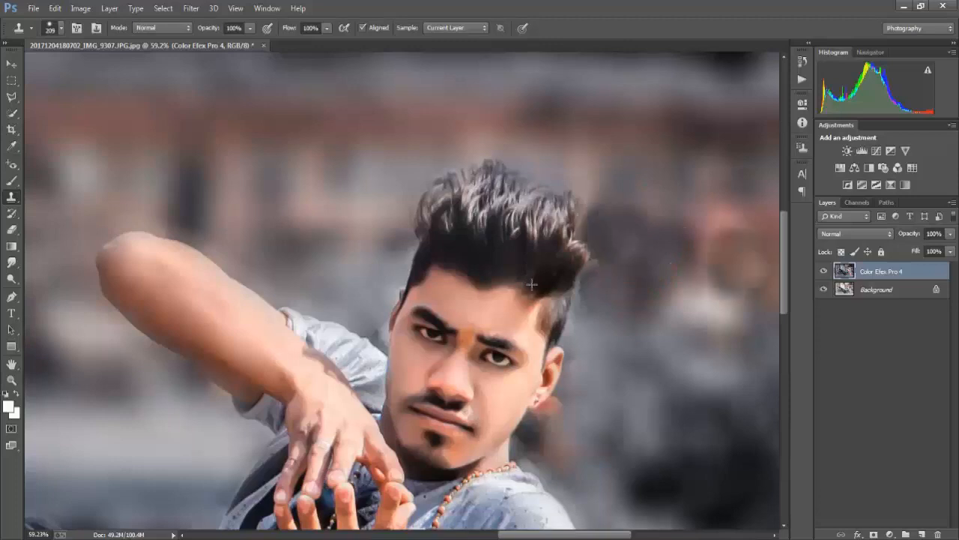
Outline the man's hair with the Polygonal Lasso and copy it to a new layer
{"action": "left_click", "coordinate": [12, 96]}
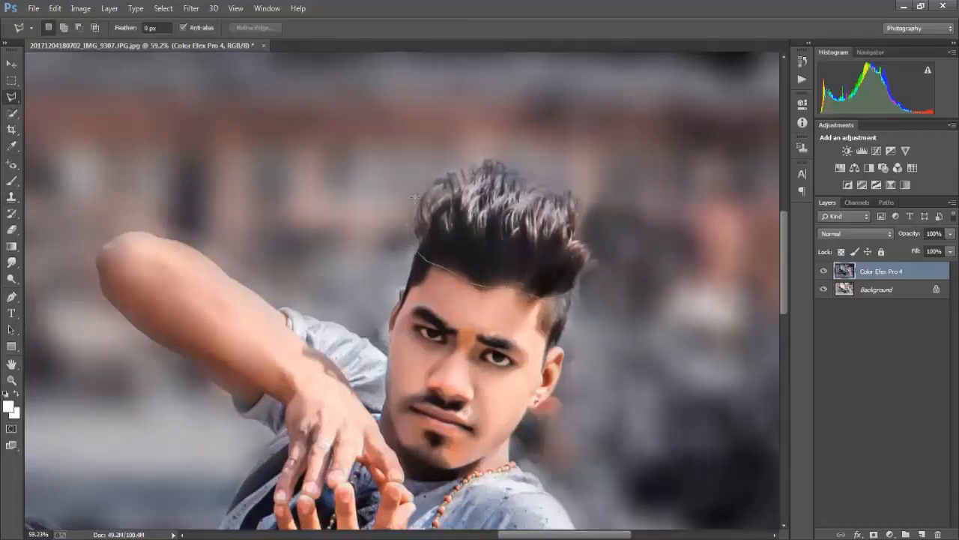
{"action": "left_click", "coordinate": [583, 280]}
{"action": "key", "text": "ctrl+j"}
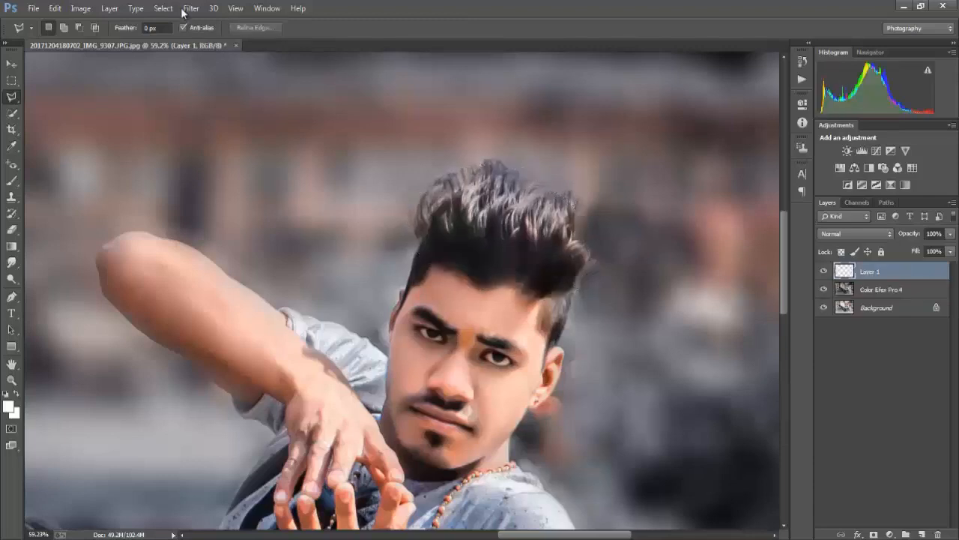
Smudge the edge hairs at the left of the copied hair upward with a 75 px bristle Smudge brush at 62% strength
{"action": "left_click", "coordinate": [12, 262]}
{"action": "scroll", "coordinate": [494, 244], "scroll_direction": "up", "scroll_amount": 4}
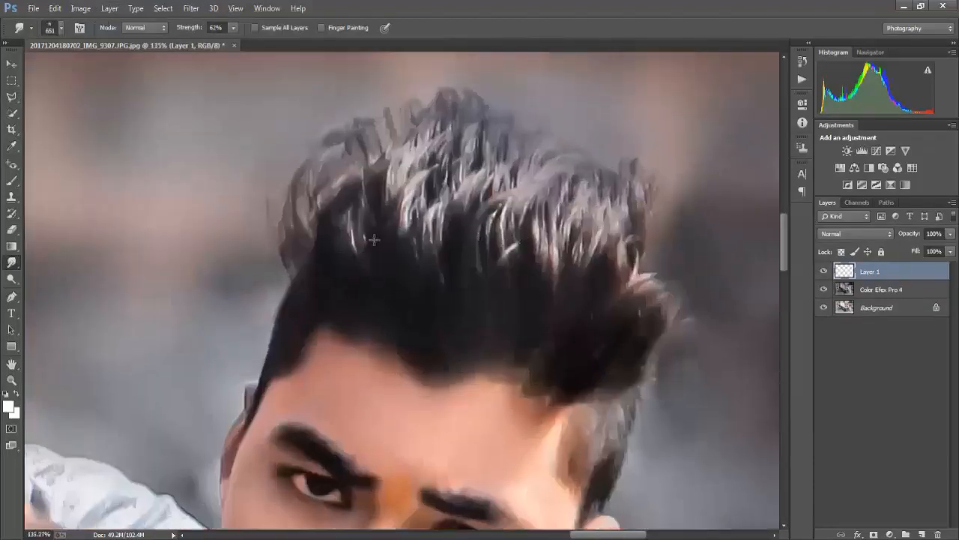
{"action": "right_click", "coordinate": [374, 240]}
{"action": "scroll", "coordinate": [434, 368], "scroll_direction": "down", "scroll_amount": 6}
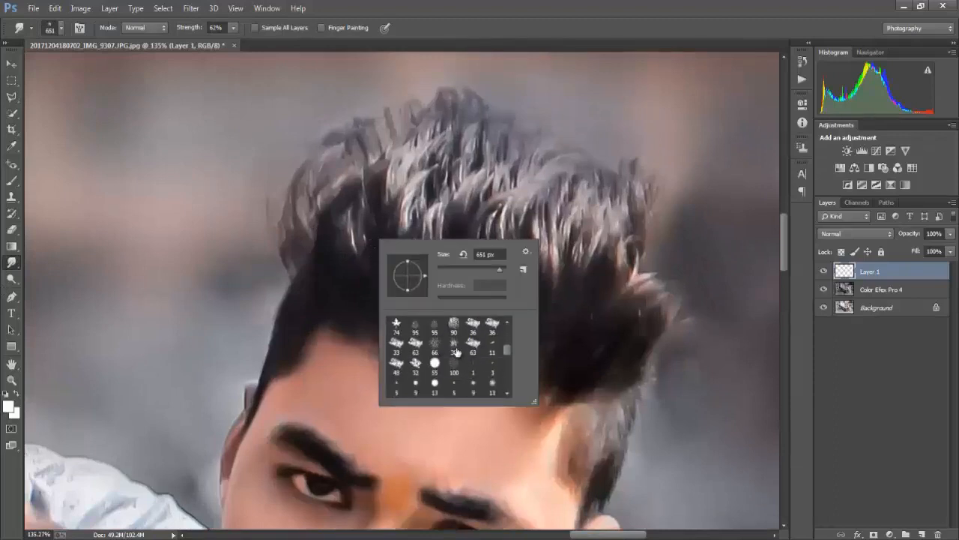
{"action": "left_click", "coordinate": [455, 347]}
{"action": "right_click", "coordinate": [392, 225], "text": "alt"}
{"action": "mouse_move", "coordinate": [290, 272]}
{"action": "left_mouse_down"}
{"action": "mouse_move", "coordinate": [287, 186]}
{"action": "mouse_move", "coordinate": [305, 155]}
{"action": "left_mouse_up"}
{"action": "scroll", "coordinate": [312, 143], "scroll_direction": "up", "scroll_amount": 1}
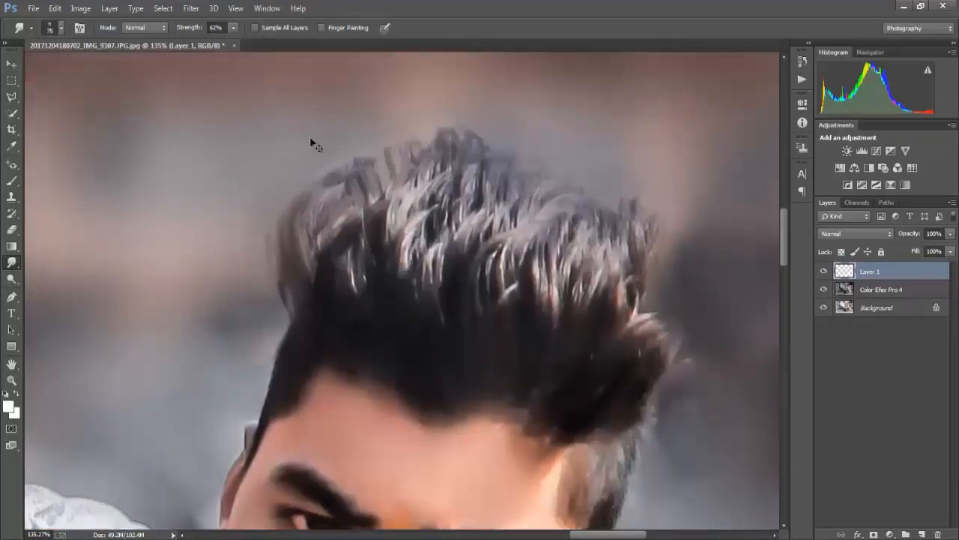
{"action": "scroll", "coordinate": [313, 143], "scroll_direction": "right", "scroll_amount": 1}
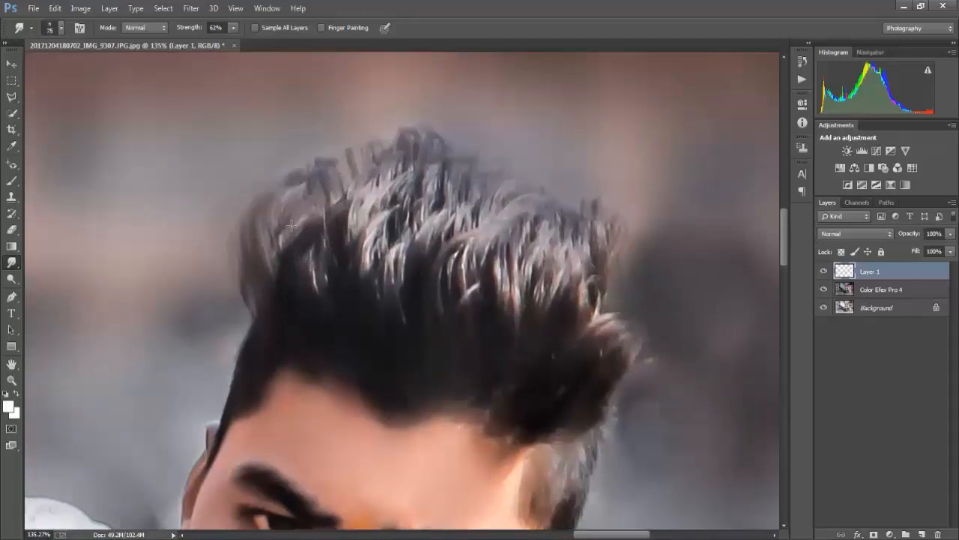
{"action": "left_click_drag", "start_coordinate": [292, 225], "coordinate": [304, 151]}
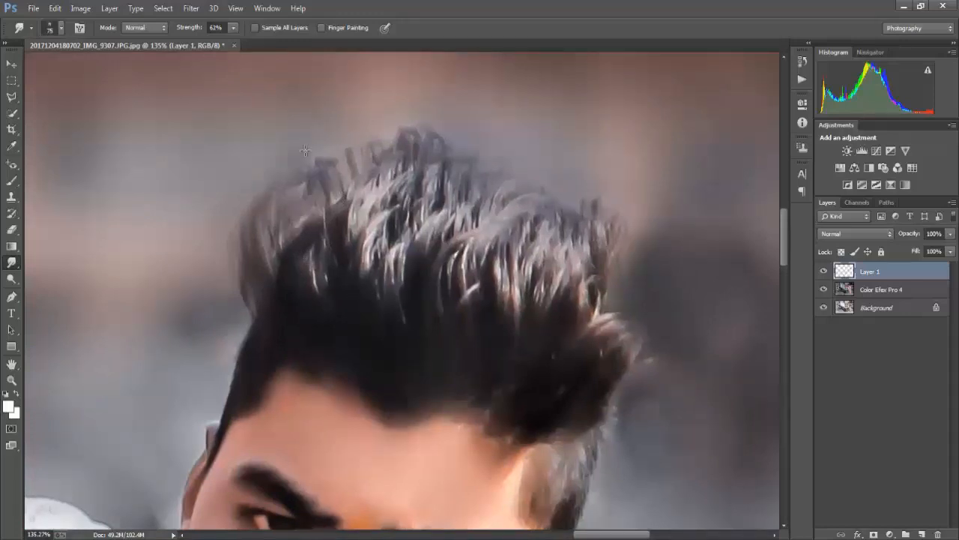
Merge the hair layer and the Color Efex Pro 4 layer down into the Background
{"action": "scroll", "coordinate": [876, 293], "scroll_direction": "down", "scroll_amount": 2}
{"action": "left_click", "coordinate": [885, 291]}
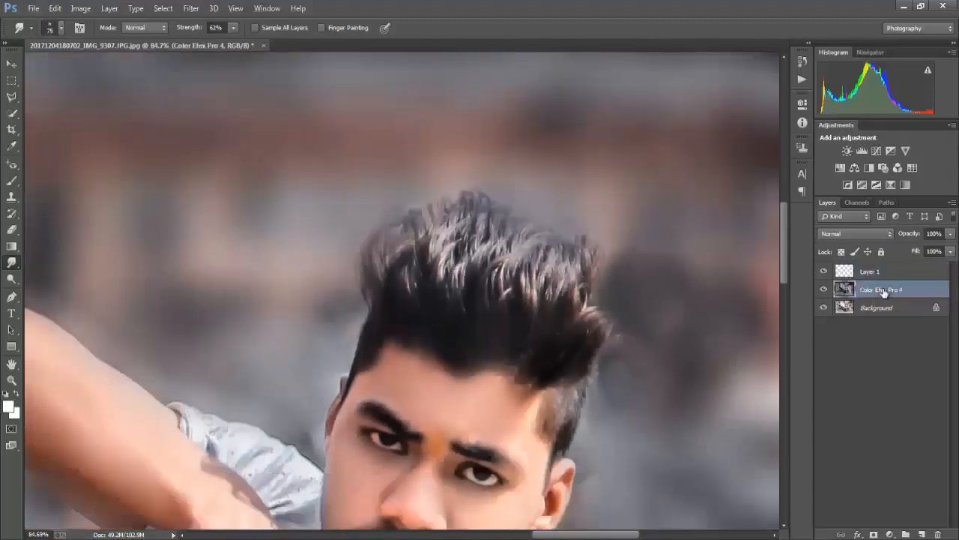
{"action": "key", "text": "ctrl+e"}
{"action": "left_click", "coordinate": [874, 273]}
{"action": "key", "text": "ctrl+e"}
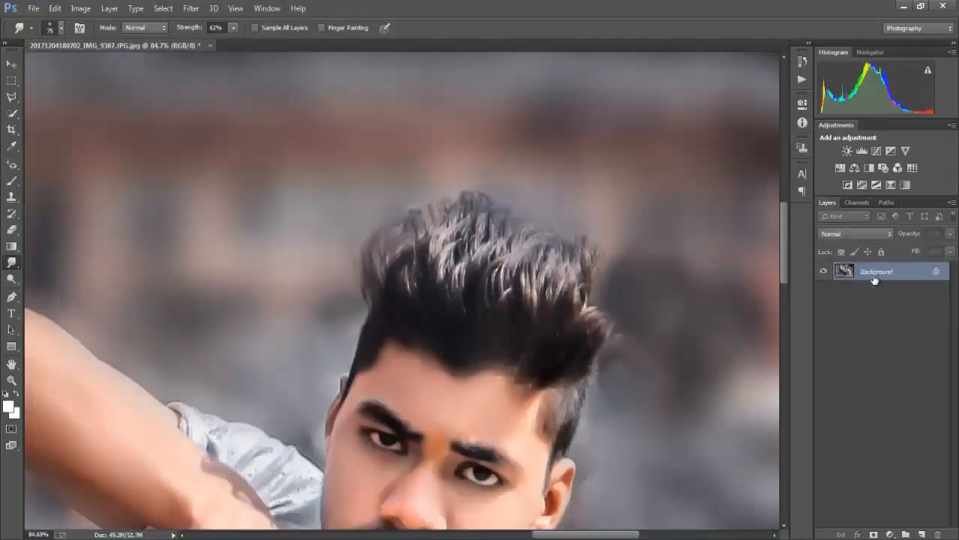
Select the man's hair again with the Polygonal Lasso and copy it from the merged Background to a new layer
{"action": "left_click", "coordinate": [11, 96]}
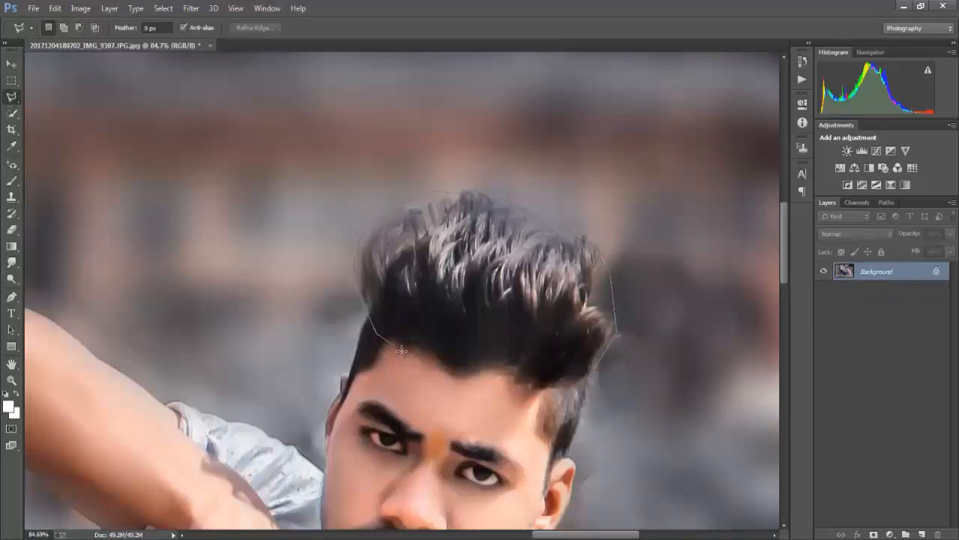
{"action": "double_click", "coordinate": [566, 390]}
{"action": "key", "text": "ctrl+j"}
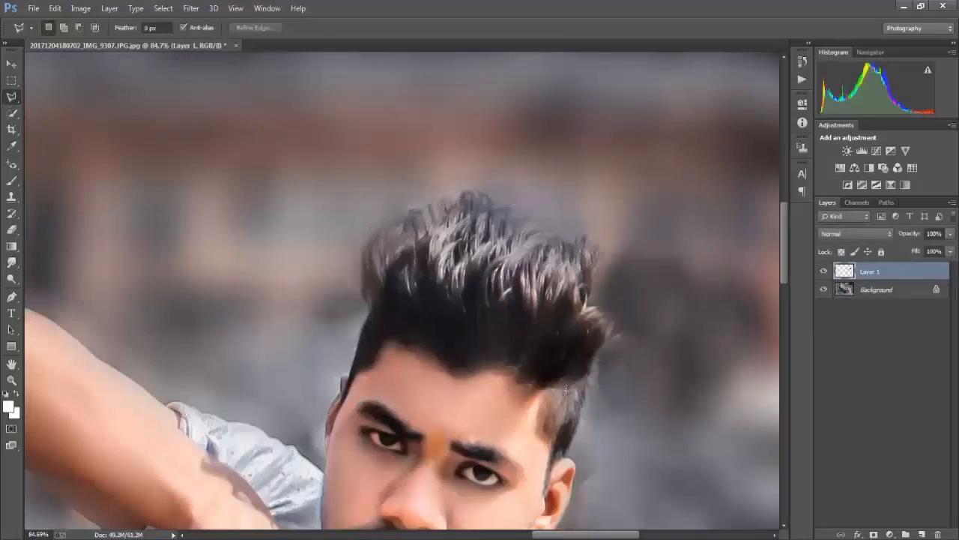
Smudge the left side of the hair up and to the right in long strands with a 63 px brush at 62% strength
{"action": "left_click", "coordinate": [11, 263]}
{"action": "scroll", "coordinate": [566, 259], "scroll_direction": "up", "scroll_amount": 7}
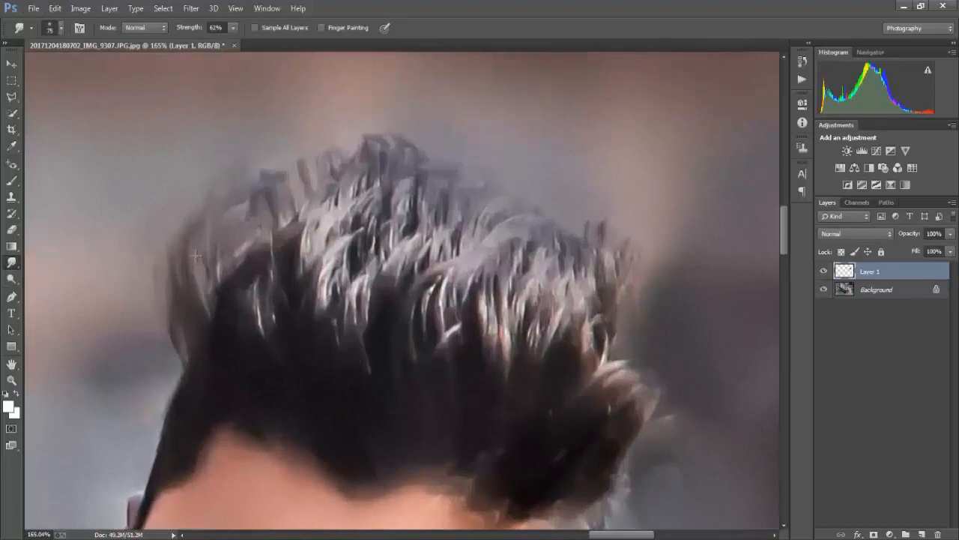
{"action": "left_click_drag", "start_coordinate": [198, 327], "coordinate": [201, 215]}
{"action": "key", "text": "ctrl+z"}
{"action": "key", "text": "bracketleft"}
{"action": "mouse_move", "coordinate": [204, 315]}
{"action": "left_mouse_down"}
{"action": "mouse_move", "coordinate": [200, 210]}
{"action": "mouse_move", "coordinate": [244, 267]}
{"action": "mouse_move", "coordinate": [332, 212]}
{"action": "left_mouse_up"}
{"action": "left_click_drag", "start_coordinate": [224, 262], "coordinate": [350, 133]}
{"action": "left_click_drag", "start_coordinate": [282, 225], "coordinate": [384, 144]}
{"action": "left_click_drag", "start_coordinate": [309, 311], "coordinate": [410, 194]}
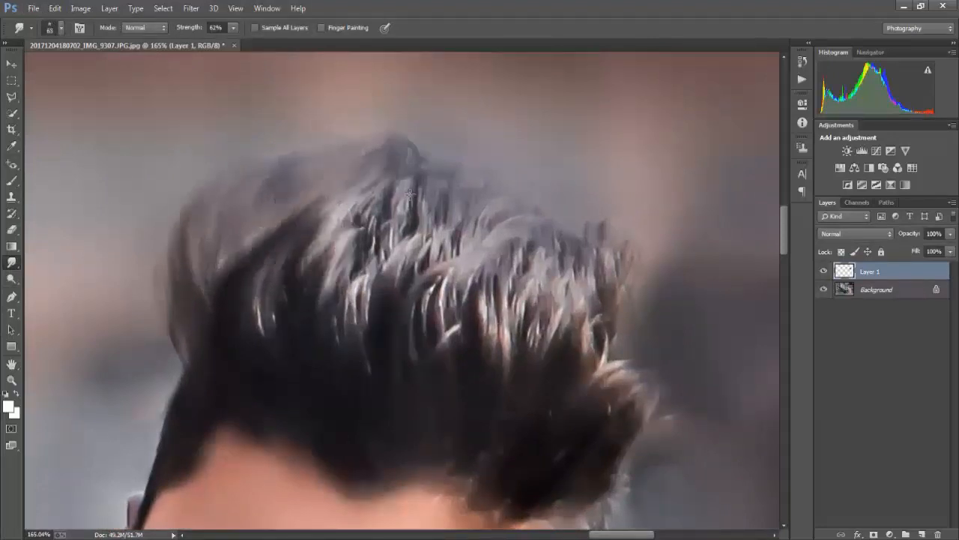
Smudge the middle of the hair and the crown edge into swept-up strands with the 63 px Smudge brush
{"action": "left_click_drag", "start_coordinate": [341, 259], "coordinate": [424, 178]}
{"action": "left_click_drag", "start_coordinate": [361, 326], "coordinate": [442, 193]}
{"action": "left_click_drag", "start_coordinate": [384, 232], "coordinate": [449, 143]}
{"action": "left_click_drag", "start_coordinate": [400, 341], "coordinate": [496, 183]}
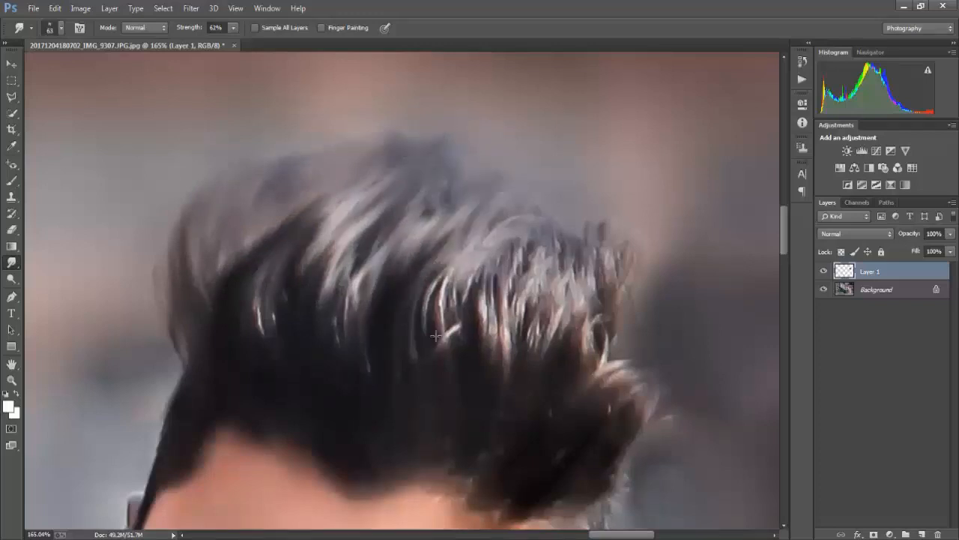
{"action": "left_click_drag", "start_coordinate": [442, 345], "coordinate": [510, 215]}
{"action": "left_click_drag", "start_coordinate": [465, 332], "coordinate": [553, 224]}
{"action": "left_click_drag", "start_coordinate": [440, 200], "coordinate": [478, 150]}
{"action": "left_click_drag", "start_coordinate": [354, 176], "coordinate": [371, 131]}
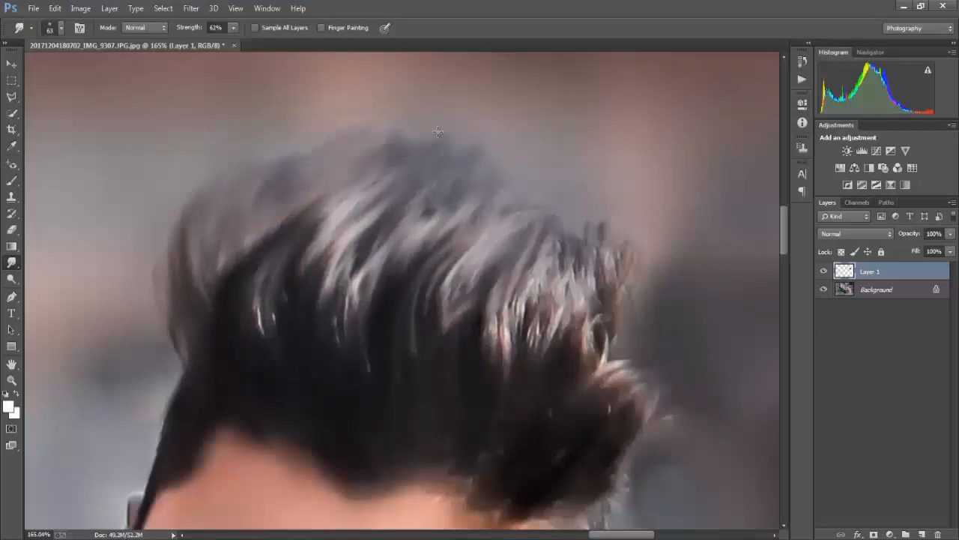
Smudge the right side and right edge of the hair upward into smooth strands with the 63 px Smudge brush
{"action": "scroll", "coordinate": [515, 257], "scroll_direction": "right", "scroll_amount": 2}
{"action": "left_click_drag", "start_coordinate": [449, 252], "coordinate": [499, 182]}
{"action": "left_click_drag", "start_coordinate": [474, 324], "coordinate": [529, 143]}
{"action": "left_click_drag", "start_coordinate": [509, 335], "coordinate": [546, 169]}
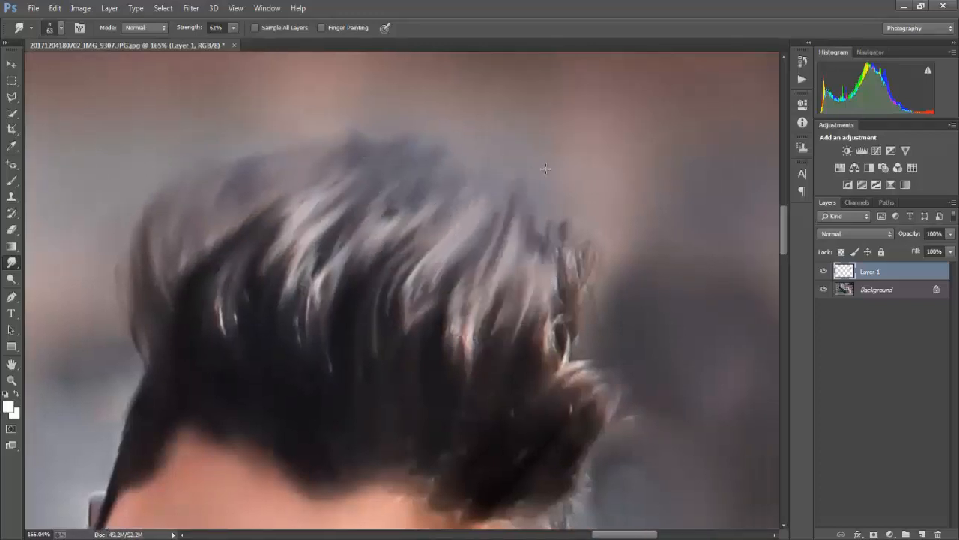
{"action": "left_click_drag", "start_coordinate": [534, 261], "coordinate": [557, 183]}
{"action": "left_click_drag", "start_coordinate": [556, 367], "coordinate": [584, 227]}
{"action": "left_click_drag", "start_coordinate": [560, 412], "coordinate": [608, 256]}
{"action": "left_click_drag", "start_coordinate": [571, 373], "coordinate": [599, 252]}
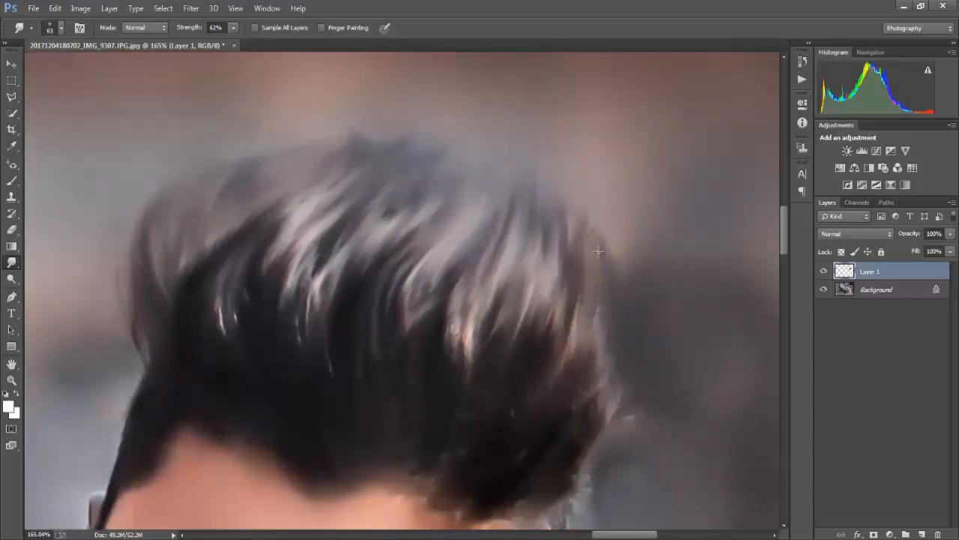
Smudge the hair's right edge and the crown outline into smooth upswept strands with the 63 px Smudge brush
{"action": "left_click_drag", "start_coordinate": [589, 435], "coordinate": [615, 230]}
{"action": "left_click_drag", "start_coordinate": [595, 306], "coordinate": [567, 187]}
{"action": "left_click_drag", "start_coordinate": [531, 152], "coordinate": [502, 152]}
{"action": "left_click_drag", "start_coordinate": [380, 228], "coordinate": [440, 149]}
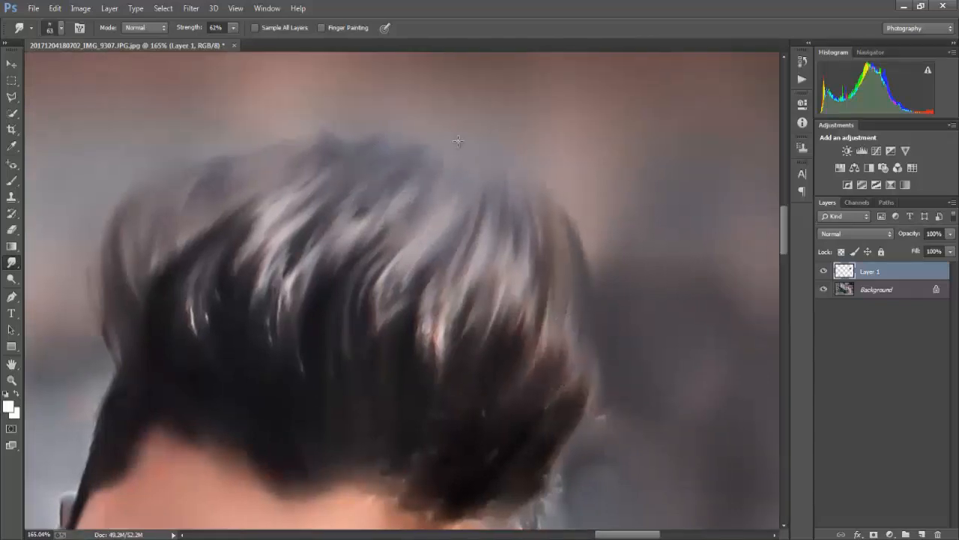
{"action": "left_click_drag", "start_coordinate": [320, 177], "coordinate": [351, 133]}
{"action": "left_click_drag", "start_coordinate": [328, 98], "coordinate": [387, 139]}
{"action": "left_click_drag", "start_coordinate": [306, 231], "coordinate": [387, 133]}
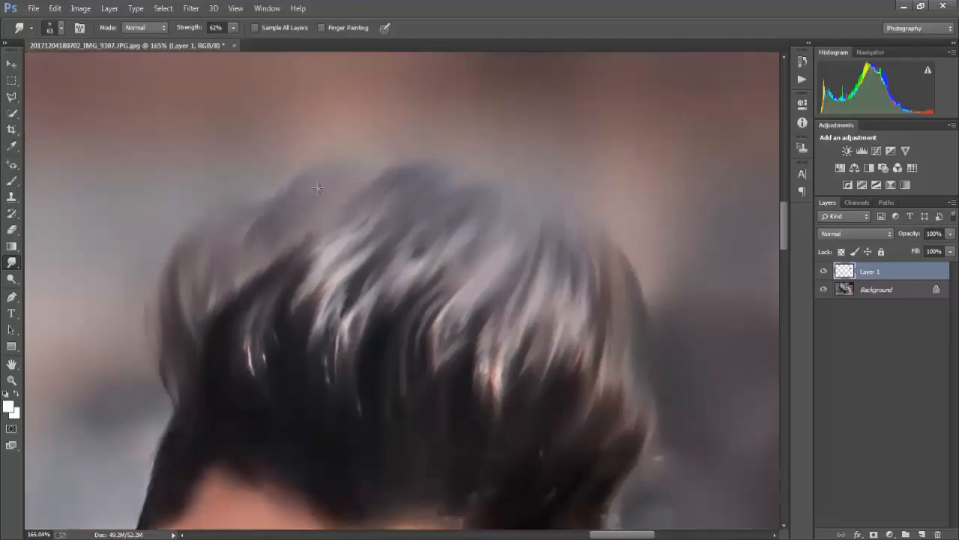
{"action": "scroll", "coordinate": [282, 170], "scroll_direction": "down", "scroll_amount": 5}
{"action": "scroll", "coordinate": [283, 281], "scroll_direction": "up", "scroll_amount": 4}
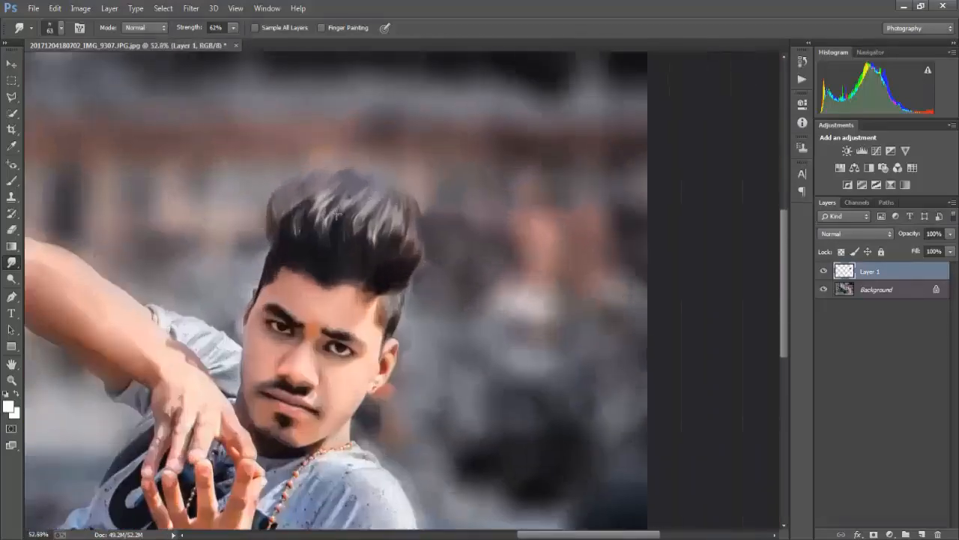
Enlarge the Smudge brush, smudge the dark hair on the left upward and undo the last stroke in the middle
{"action": "scroll", "coordinate": [283, 281], "scroll_direction": "up", "scroll_amount": 3}
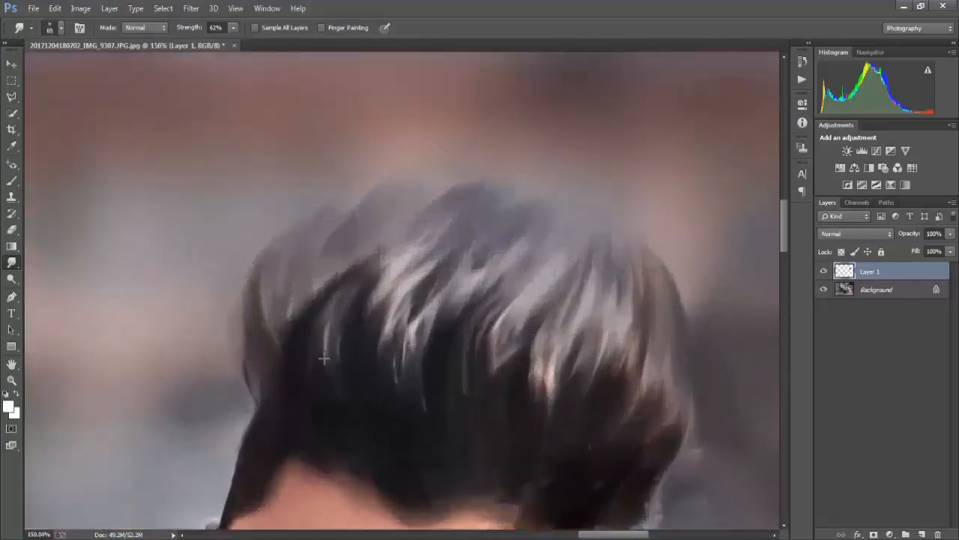
{"action": "key", "text": "bracketright"}
{"action": "mouse_move", "coordinate": [335, 396]}
{"action": "left_mouse_down"}
{"action": "mouse_move", "coordinate": [305, 329]}
{"action": "mouse_move", "coordinate": [318, 268]}
{"action": "left_mouse_up"}
{"action": "scroll", "coordinate": [435, 316], "scroll_direction": "right", "scroll_amount": 1}
{"action": "left_click_drag", "start_coordinate": [479, 295], "coordinate": [489, 274]}
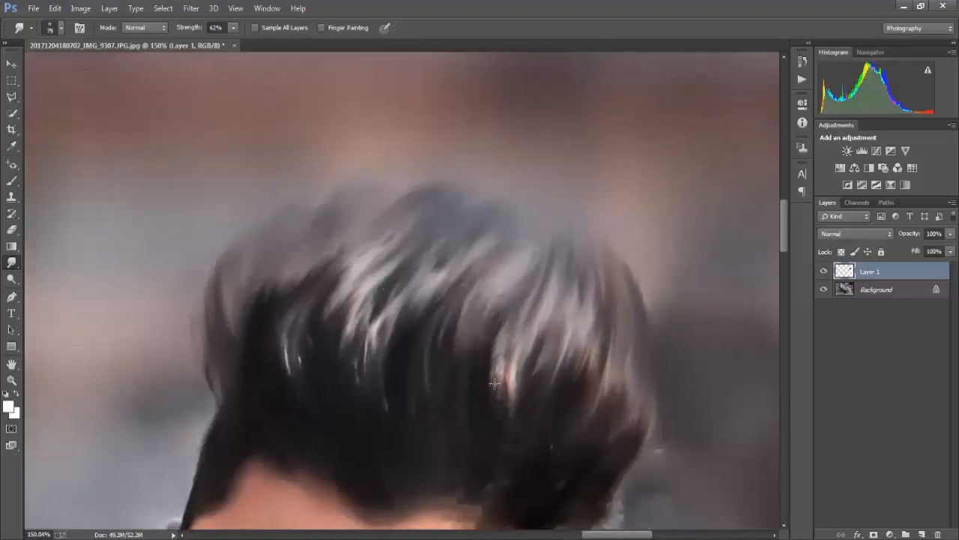
{"action": "key", "text": "ctrl+z"}
Smudge the light strands in the middle and right of the hair upward toward the crown with a 66 px brush
{"action": "mouse_move", "coordinate": [507, 354]}
{"action": "left_mouse_down"}
{"action": "mouse_move", "coordinate": [467, 295]}
{"action": "mouse_move", "coordinate": [511, 246]}
{"action": "left_mouse_up"}
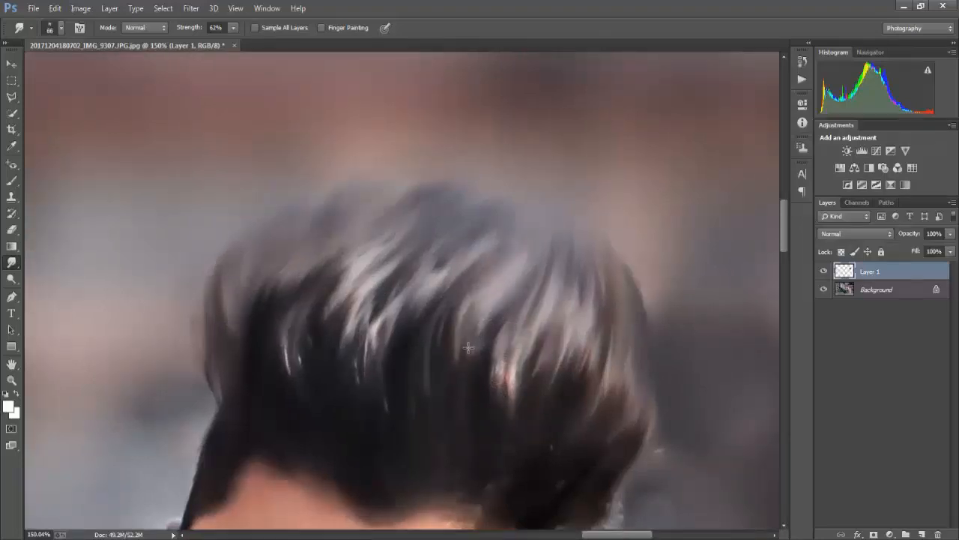
{"action": "left_click_drag", "start_coordinate": [473, 351], "coordinate": [521, 243]}
{"action": "left_click_drag", "start_coordinate": [504, 398], "coordinate": [539, 274]}
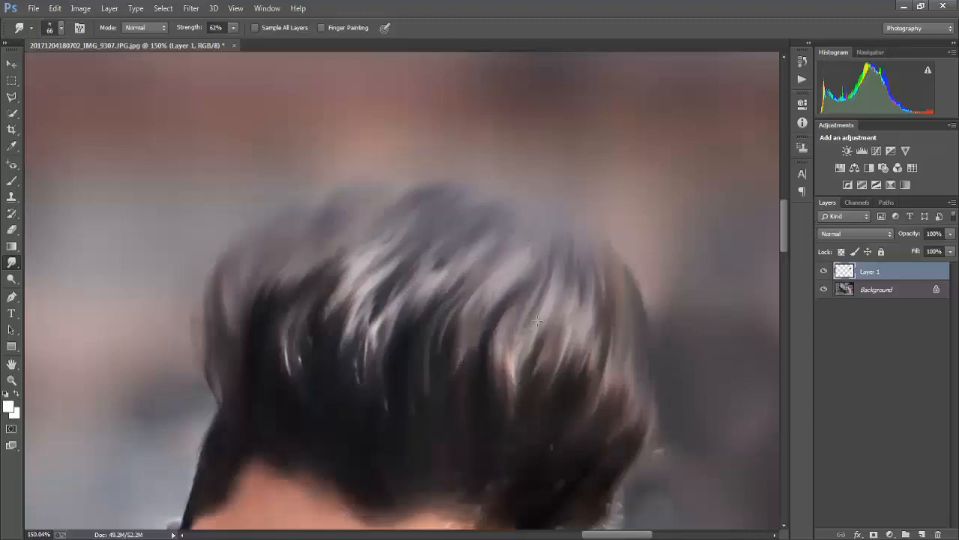
{"action": "mouse_move", "coordinate": [536, 320]}
{"action": "left_mouse_down"}
{"action": "mouse_move", "coordinate": [555, 262]}
{"action": "mouse_move", "coordinate": [517, 224]}
{"action": "left_mouse_up"}
{"action": "left_click_drag", "start_coordinate": [514, 289], "coordinate": [515, 197]}
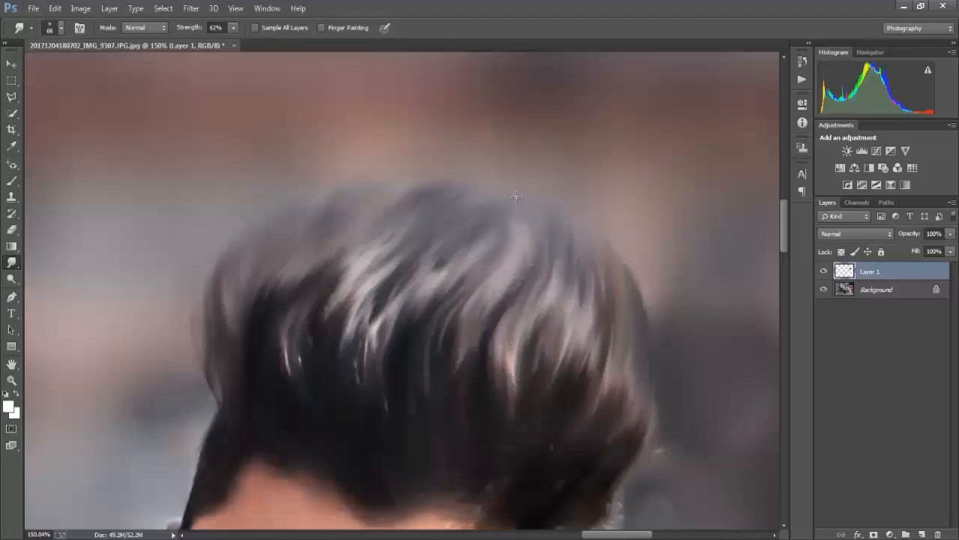
{"action": "left_click_drag", "start_coordinate": [524, 272], "coordinate": [517, 215]}
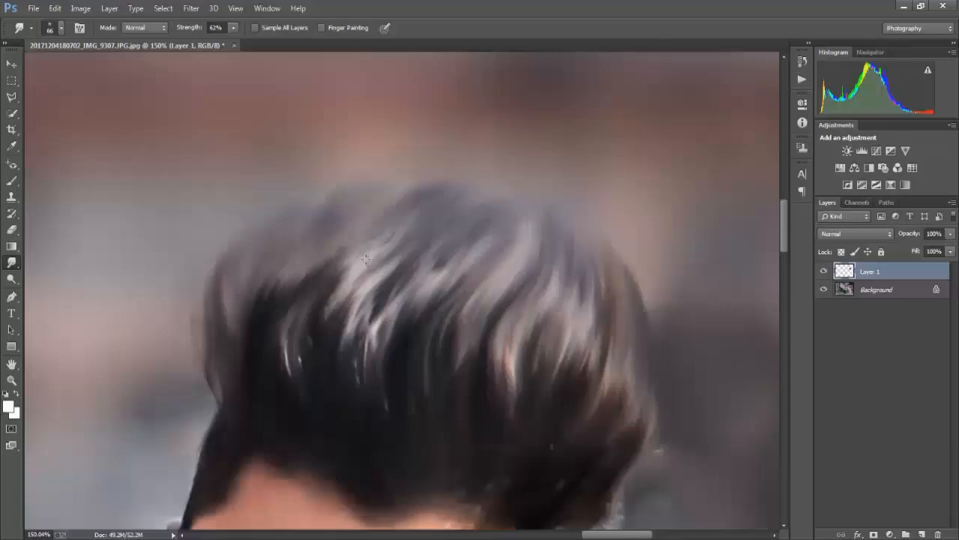
{"action": "left_click_drag", "start_coordinate": [353, 271], "coordinate": [406, 205]}
{"action": "scroll", "coordinate": [425, 203], "scroll_direction": "down", "scroll_amount": 10}
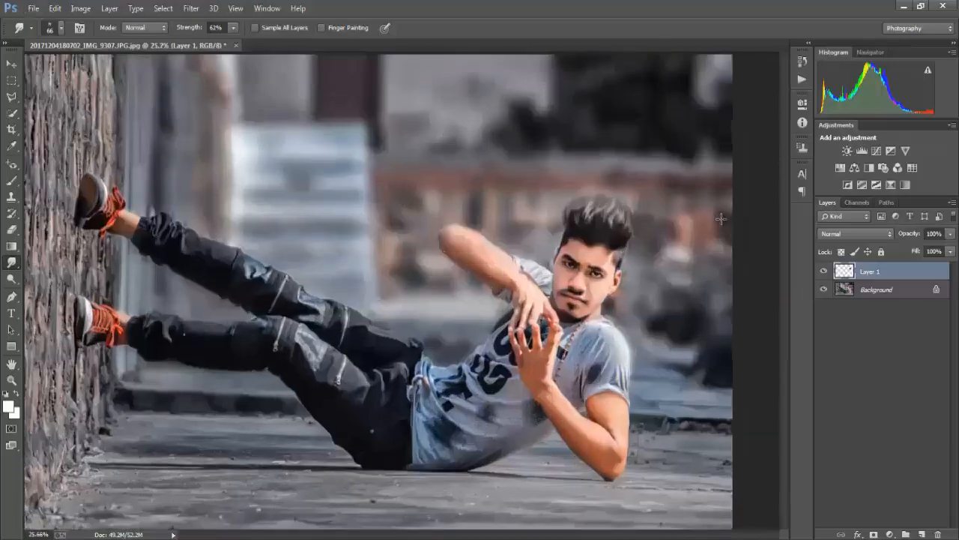
On a new layer, paint a white dot over the left-hand iris with a hard round 26 px brush
{"action": "scroll", "coordinate": [652, 251], "scroll_direction": "up", "scroll_amount": 10}
{"action": "left_click", "coordinate": [11, 180]}
{"action": "left_click", "coordinate": [922, 534]}
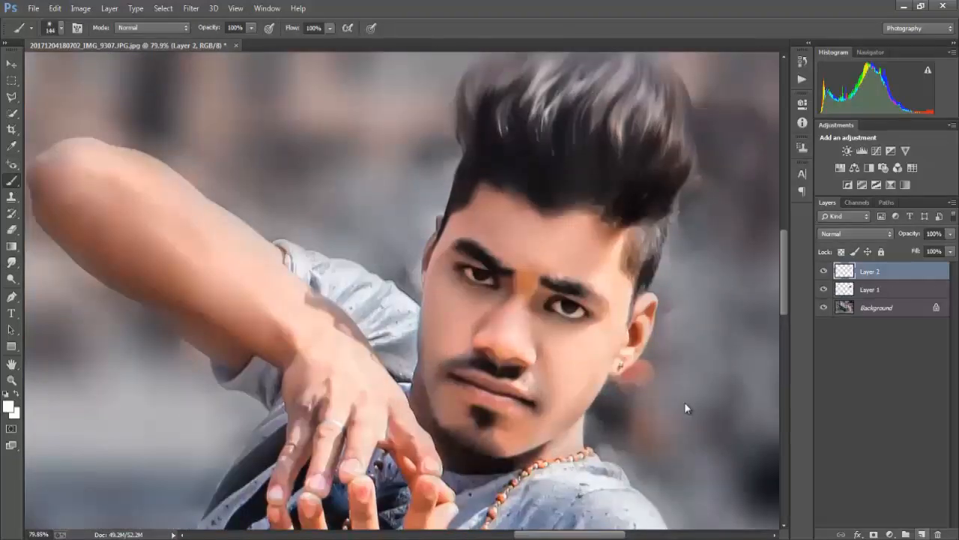
{"action": "scroll", "coordinate": [521, 319], "scroll_direction": "up", "scroll_amount": 3}
{"action": "right_click", "coordinate": [428, 267]}
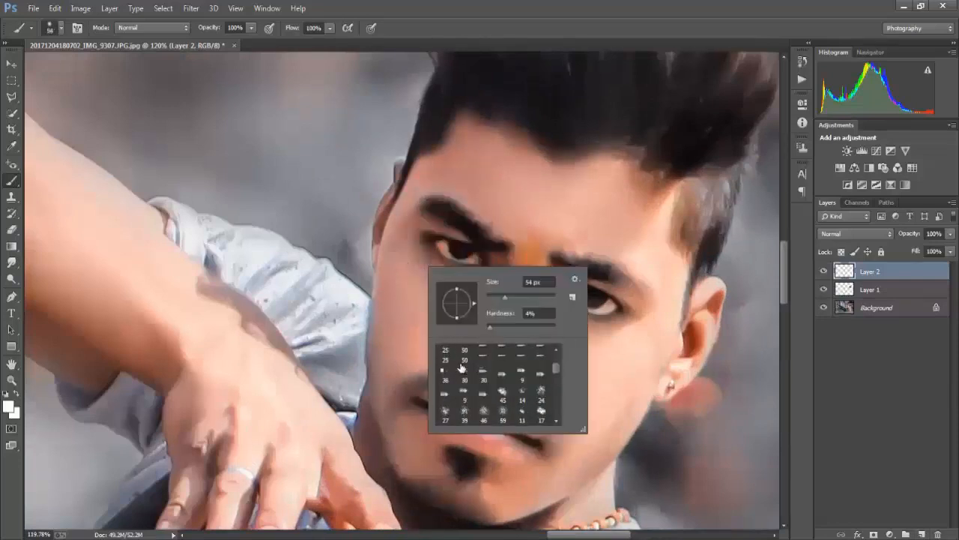
{"action": "scroll", "coordinate": [462, 367], "scroll_direction": "up", "scroll_amount": 5}
{"action": "left_click", "coordinate": [464, 355]}
{"action": "right_click", "coordinate": [478, 259], "text": "alt"}
{"action": "right_click", "coordinate": [466, 243], "text": "alt"}
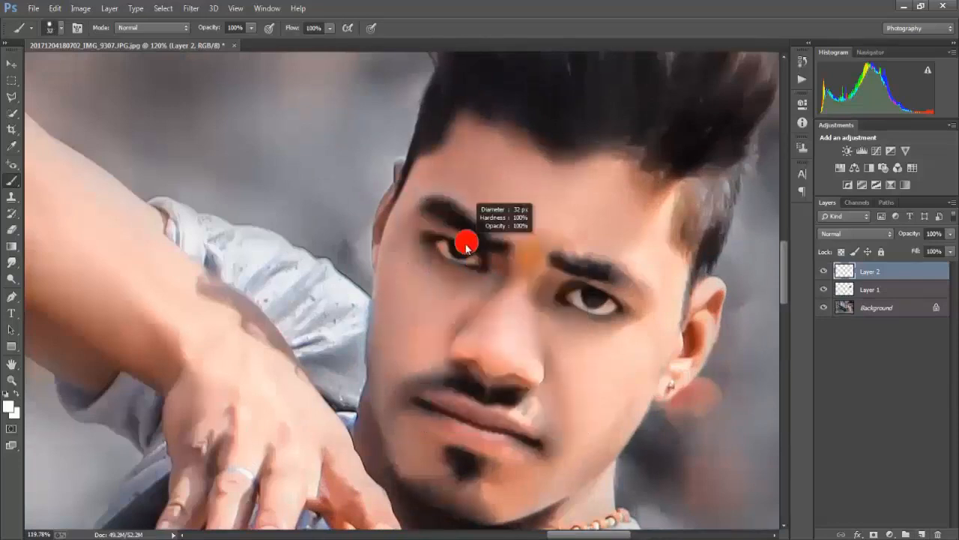
{"action": "left_click", "coordinate": [463, 245]}
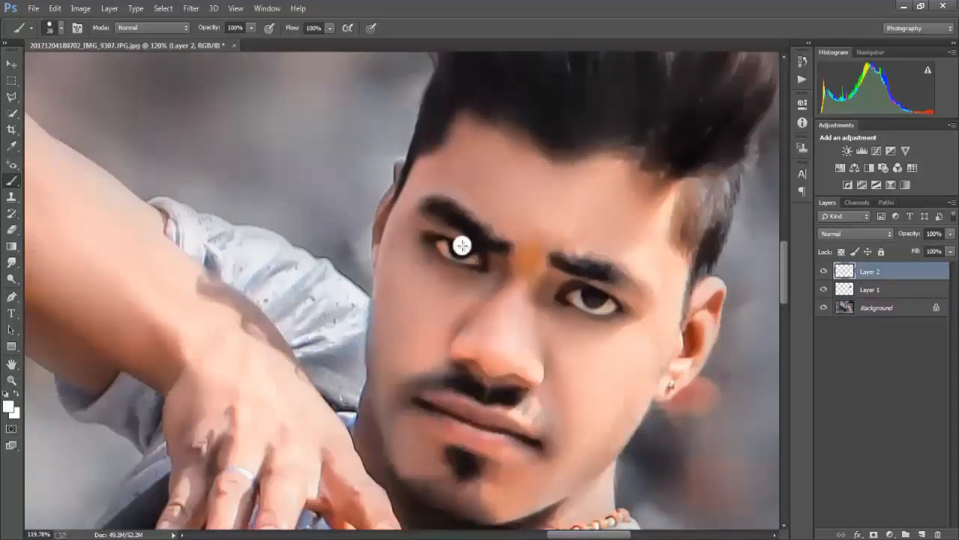
Erase the centre of the white dot with a small hard Eraser of 12 to 14 px to form a ring
{"action": "left_click", "coordinate": [12, 230]}
{"action": "scroll", "coordinate": [480, 248], "scroll_direction": "up", "scroll_amount": 5}
{"action": "right_click", "coordinate": [409, 294]}
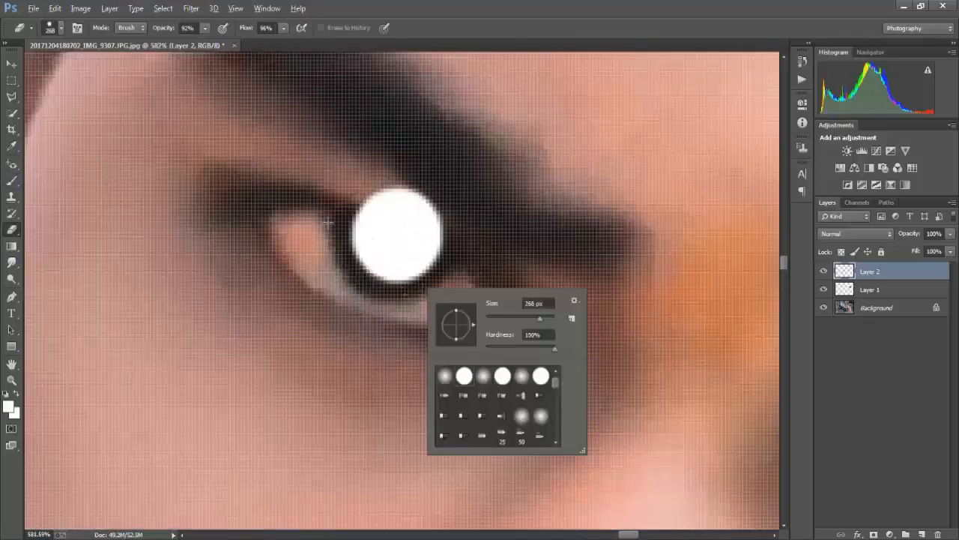
{"action": "right_click", "coordinate": [435, 245], "text": "alt"}
{"action": "right_click", "coordinate": [443, 251], "text": "alt"}
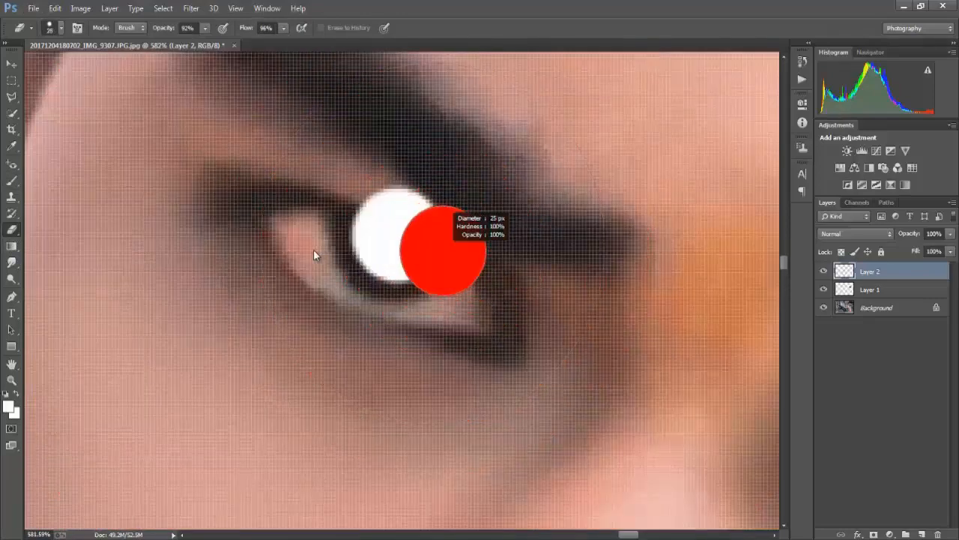
{"action": "left_click", "coordinate": [396, 237]}
{"action": "key", "text": "ctrl+z"}
{"action": "left_click", "coordinate": [397, 235]}
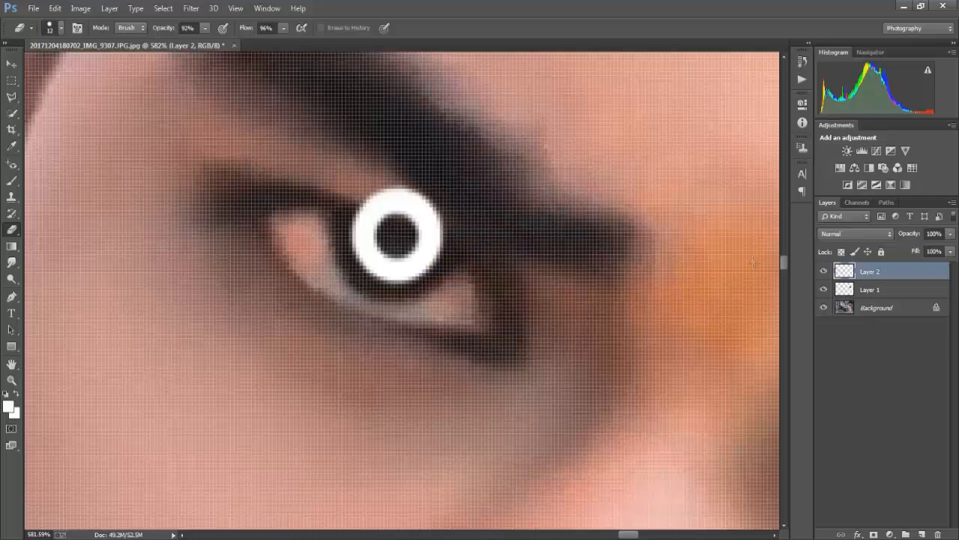
{"action": "right_click", "coordinate": [399, 235], "text": "alt"}
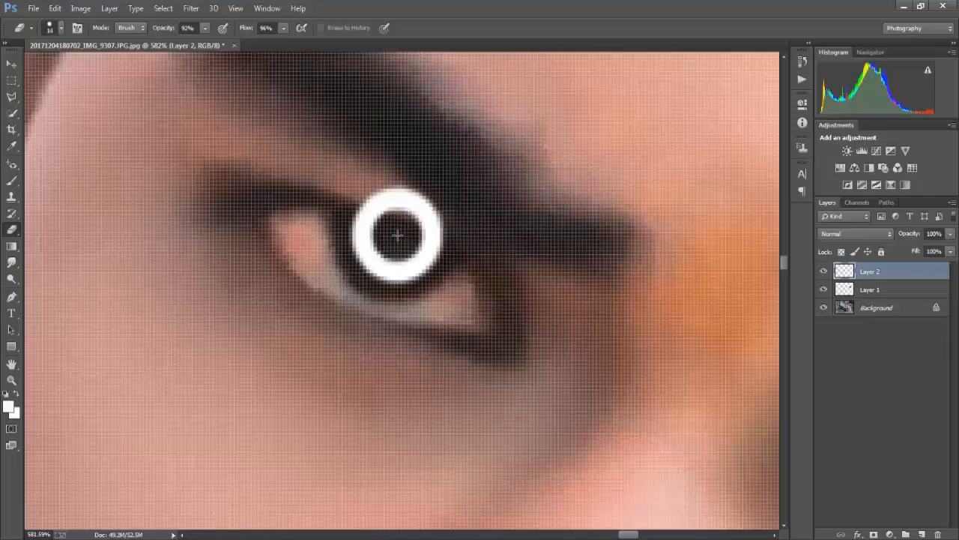
Set the ring layer's blend mode to Overlay and erase the part of the ring overlapping the upper eyelid
{"action": "left_click", "coordinate": [841, 235]}
{"action": "left_click", "coordinate": [830, 397]}
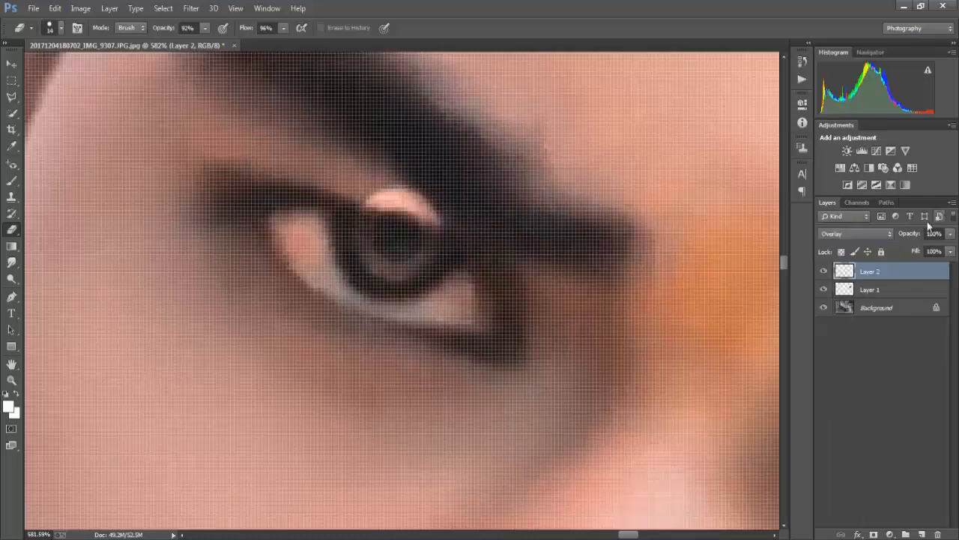
{"action": "right_click", "coordinate": [493, 263]}
{"action": "left_click", "coordinate": [512, 348]}
{"action": "right_click", "coordinate": [411, 180], "text": "alt"}
{"action": "mouse_move", "coordinate": [414, 187]}
{"action": "left_mouse_down"}
{"action": "mouse_move", "coordinate": [314, 165]}
{"action": "mouse_move", "coordinate": [429, 212]}
{"action": "left_mouse_up"}
{"action": "scroll", "coordinate": [431, 211], "scroll_direction": "down", "scroll_amount": 4}
{"action": "scroll", "coordinate": [431, 211], "scroll_direction": "down", "scroll_amount": 5}
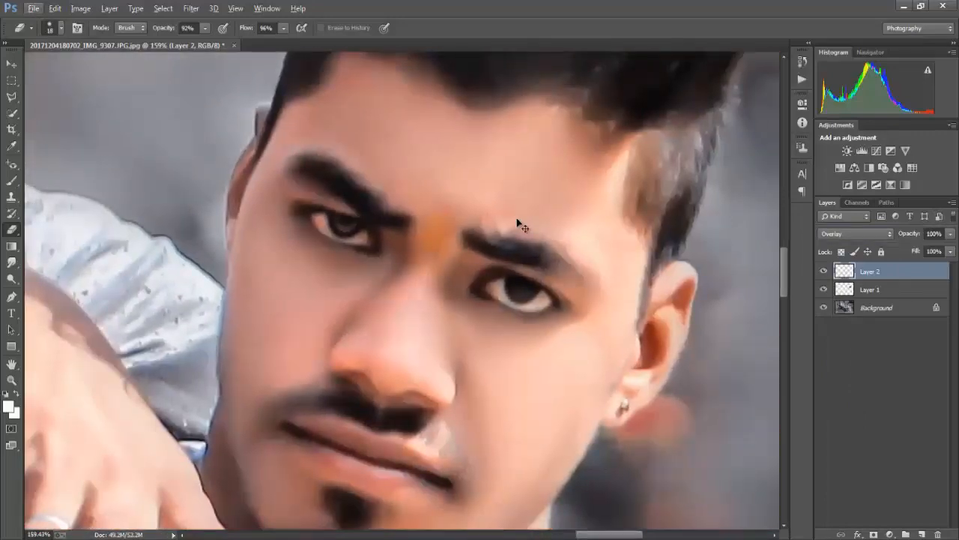
Duplicate the iris ring layer and move the copy onto the iris of the other eye
{"action": "key", "text": "ctrl+j"}
{"action": "key", "text": "v"}
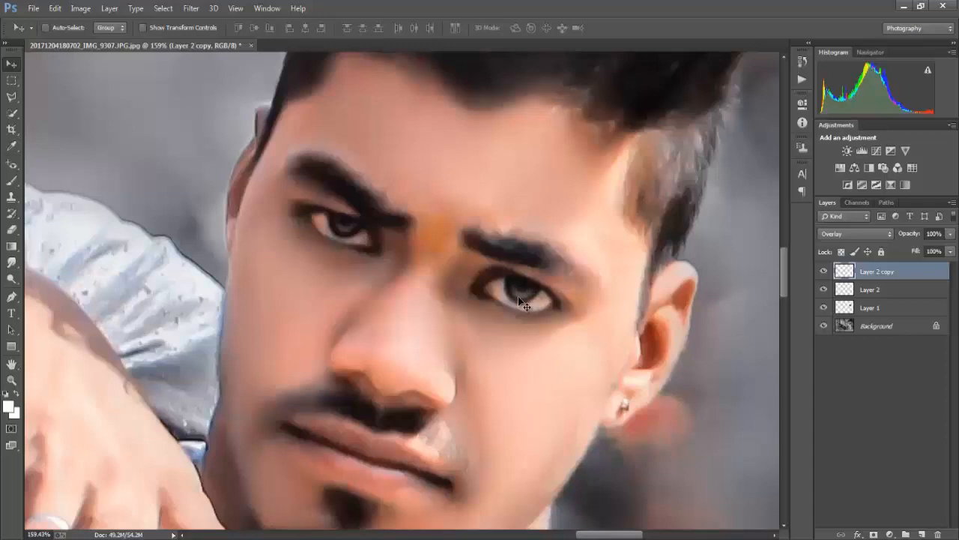
Paint small white catchlights in both irises on the Background layer with a 4 px brush at 0% hardness
{"action": "left_click", "coordinate": [10, 180]}
{"action": "left_click", "coordinate": [877, 325]}
{"action": "scroll", "coordinate": [524, 293], "scroll_direction": "up", "scroll_amount": 4}
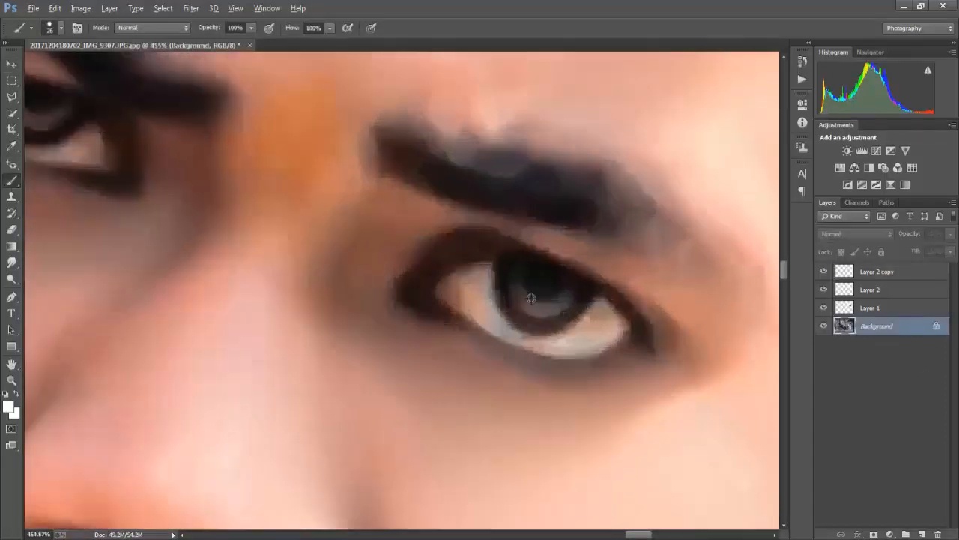
{"action": "right_click", "coordinate": [551, 308], "text": "alt"}
{"action": "right_click", "coordinate": [562, 306]}
{"action": "left_click", "coordinate": [581, 395]}
{"action": "right_click", "coordinate": [574, 298], "text": "alt"}
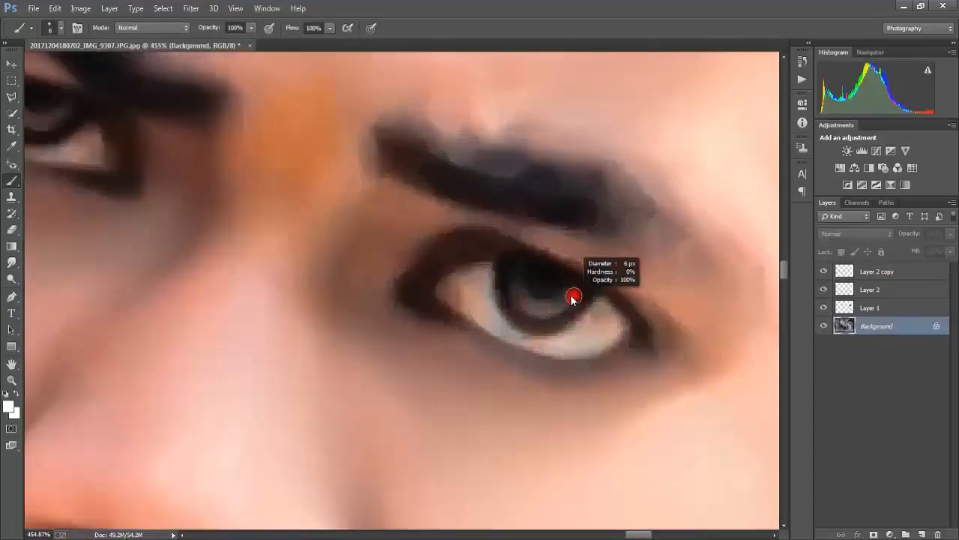
{"action": "right_click", "coordinate": [571, 296], "text": "alt"}
{"action": "left_click", "coordinate": [555, 310]}
{"action": "scroll", "coordinate": [450, 325], "scroll_direction": "left", "scroll_amount": 3}
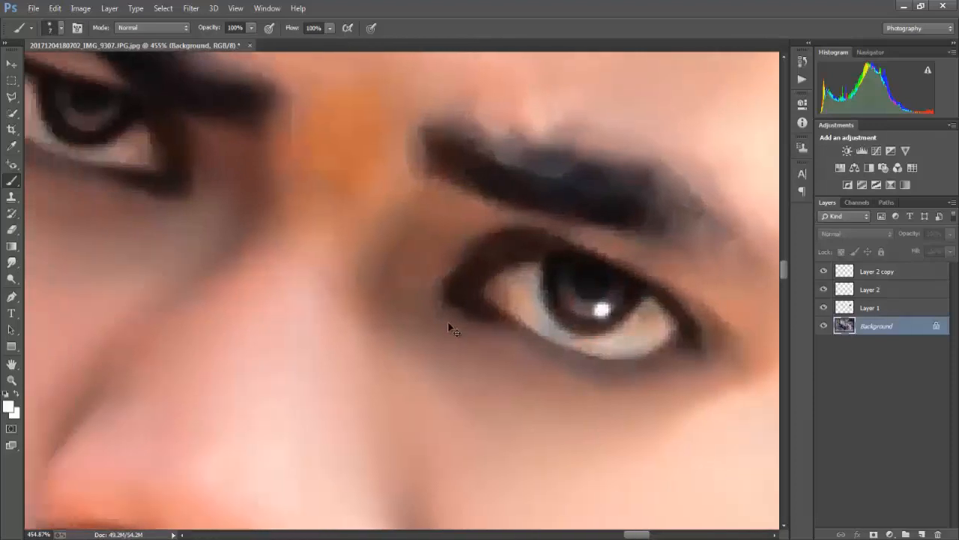
{"action": "left_click", "coordinate": [602, 274]}
{"action": "scroll", "coordinate": [332, 240], "scroll_direction": "up", "scroll_amount": 2}
{"action": "scroll", "coordinate": [143, 150], "scroll_direction": "left", "scroll_amount": 2}
{"action": "scroll", "coordinate": [341, 316], "scroll_direction": "down", "scroll_amount": 10}
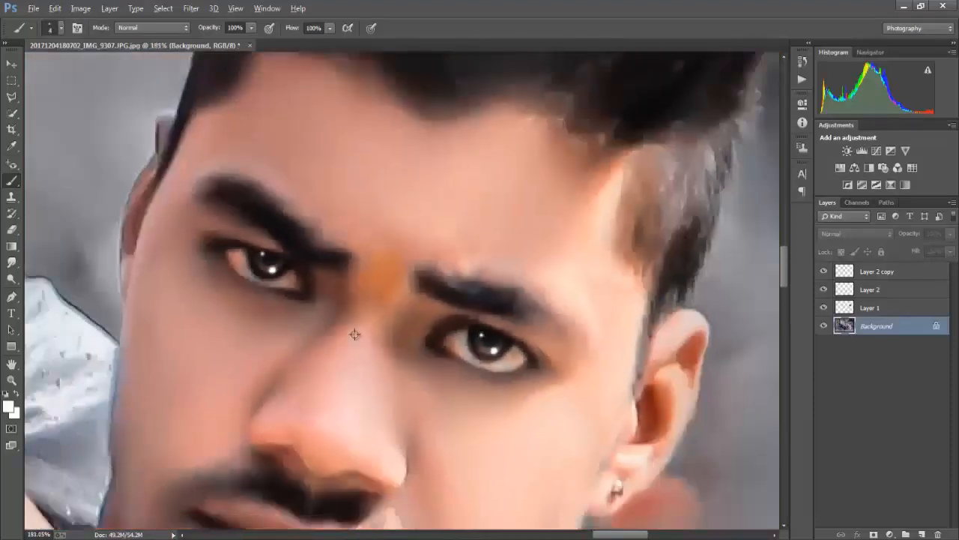
Open the tattoo image tribal-grim-reaper-tattoo-designs-226864.jpeg
{"action": "scroll", "coordinate": [396, 323], "scroll_direction": "up", "scroll_amount": 3}
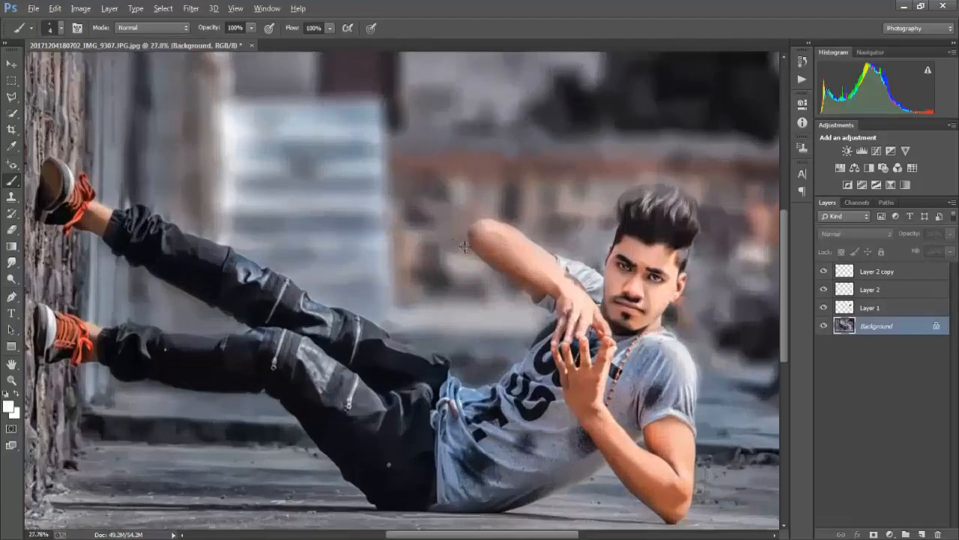
{"action": "scroll", "coordinate": [396, 323], "scroll_direction": "down", "scroll_amount": 3}
{"action": "left_click", "coordinate": [34, 9]}
{"action": "left_click", "coordinate": [47, 33]}
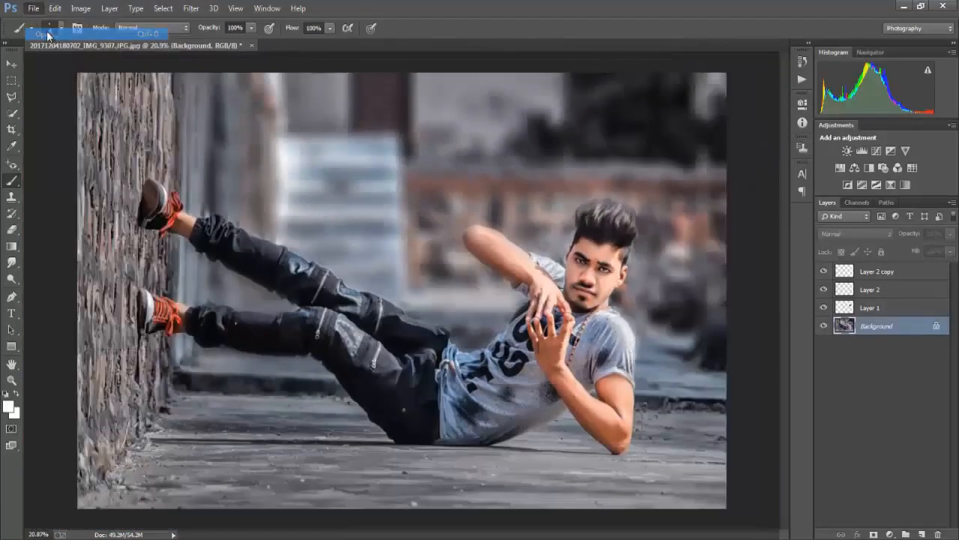
{"action": "left_click", "coordinate": [360, 176]}
{"action": "left_click", "coordinate": [373, 279]}
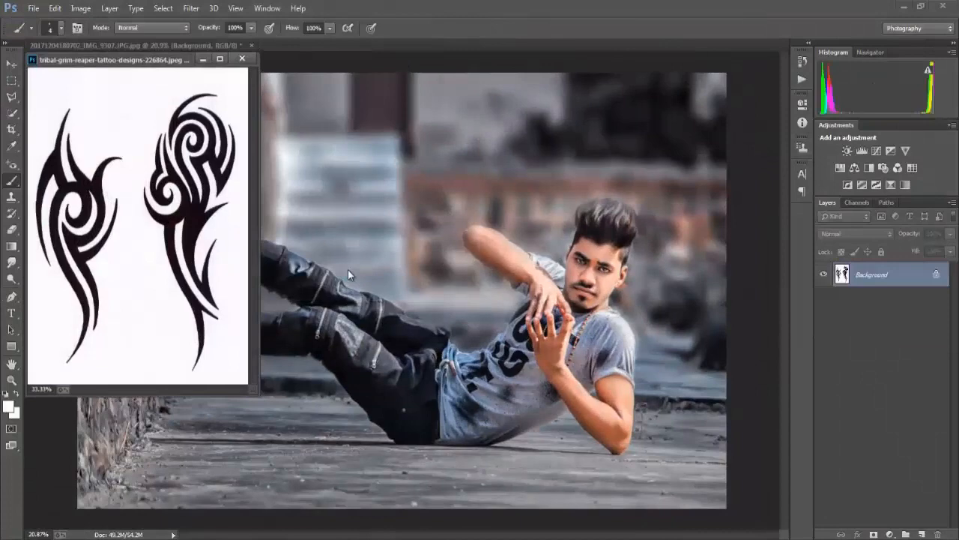
Select the left tattoo design with the Polygonal Lasso, move it into the portrait beside the raised arm and close the tattoo file
{"action": "left_click", "coordinate": [11, 95]}
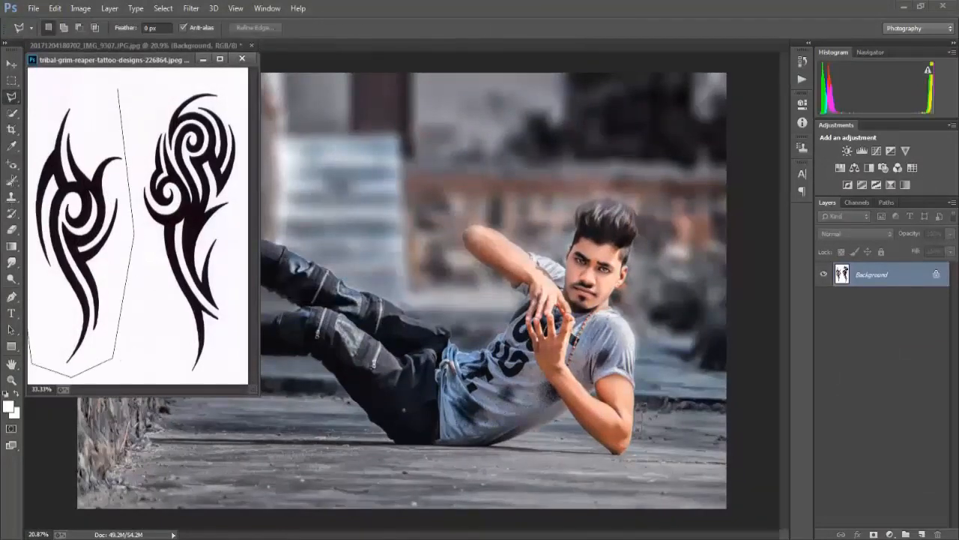
{"action": "double_click", "coordinate": [83, 79]}
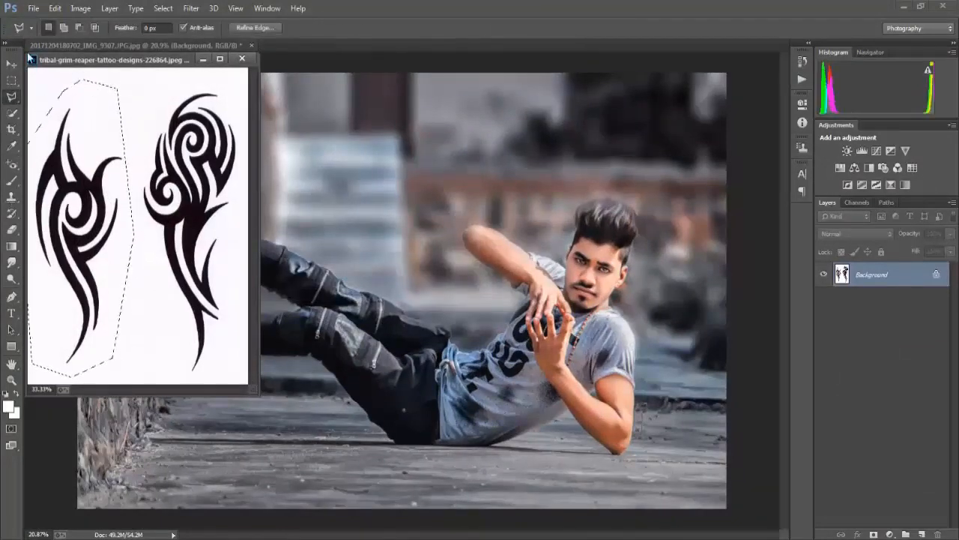
{"action": "left_click", "coordinate": [11, 65]}
{"action": "left_click_drag", "start_coordinate": [78, 165], "coordinate": [357, 227]}
{"action": "left_click", "coordinate": [242, 58]}
{"action": "left_click_drag", "start_coordinate": [399, 282], "coordinate": [508, 275]}
Rotate the tattoo about 68° counterclockwise, scale it to about 84% and set its layer's blend mode to Multiply
{"action": "scroll", "coordinate": [528, 289], "scroll_direction": "up", "scroll_amount": 3}
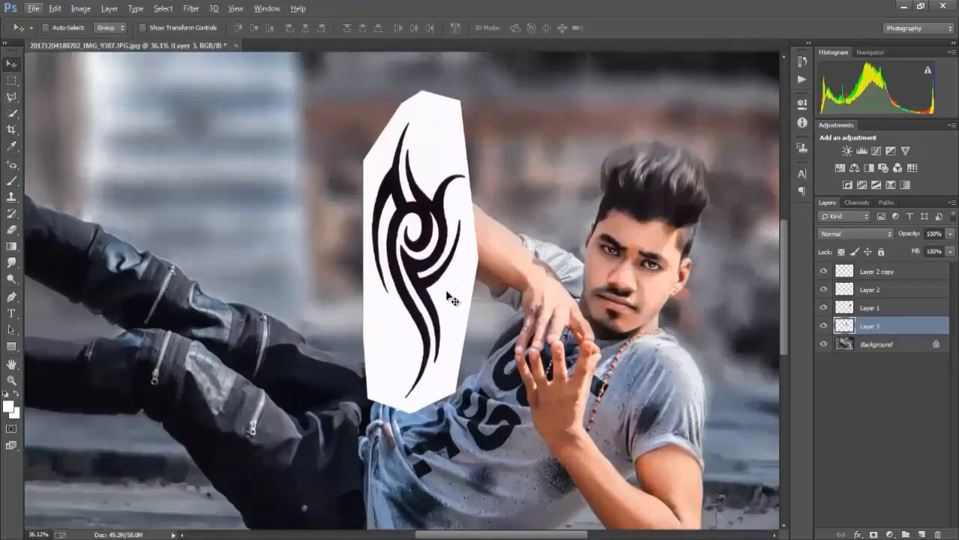
{"action": "key", "text": "ctrl+t"}
{"action": "left_click_drag", "start_coordinate": [513, 421], "coordinate": [547, 261]}
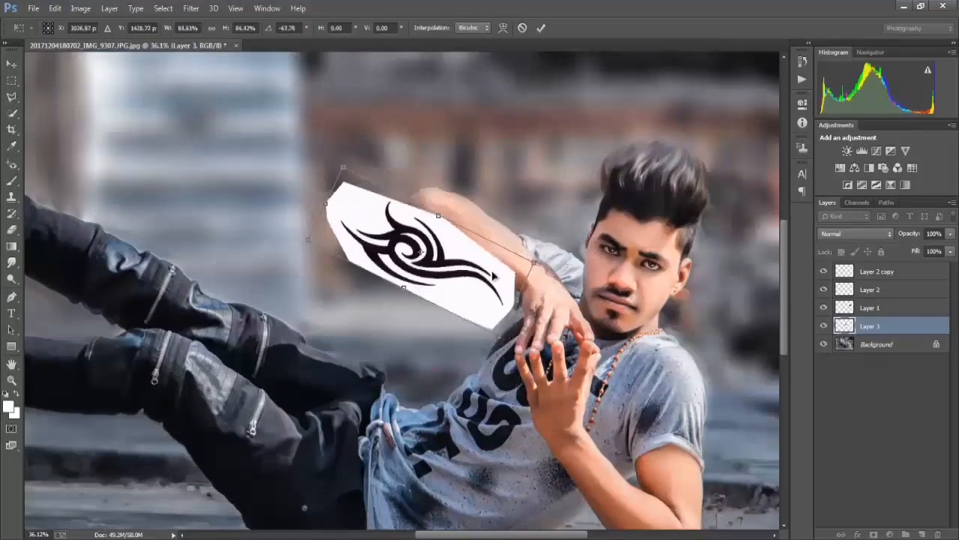
{"action": "left_click_drag", "start_coordinate": [480, 277], "coordinate": [562, 275]}
{"action": "left_click", "coordinate": [856, 233]}
{"action": "left_click", "coordinate": [854, 286]}
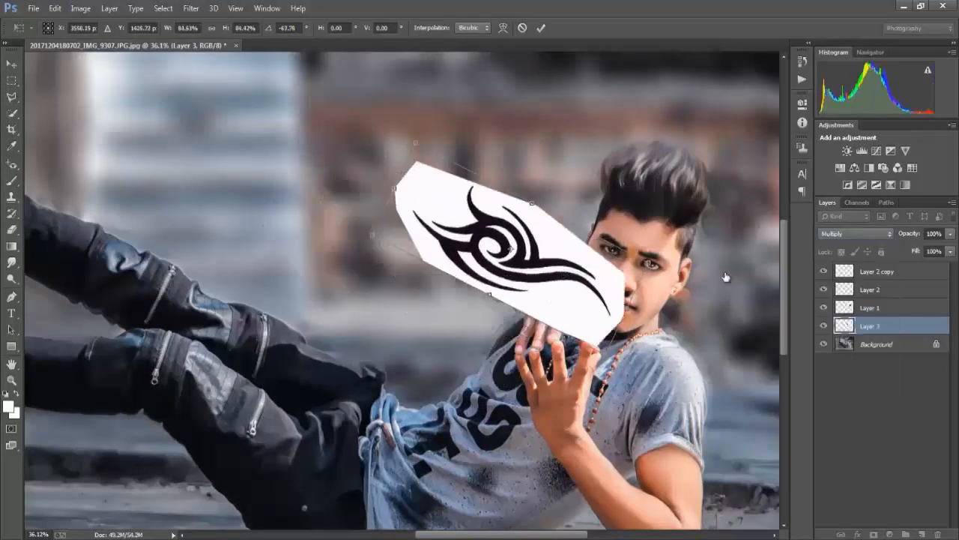
Shrink the tattoo further and position it along the man's raised forearm
{"action": "left_click_drag", "start_coordinate": [428, 154], "coordinate": [448, 164]}
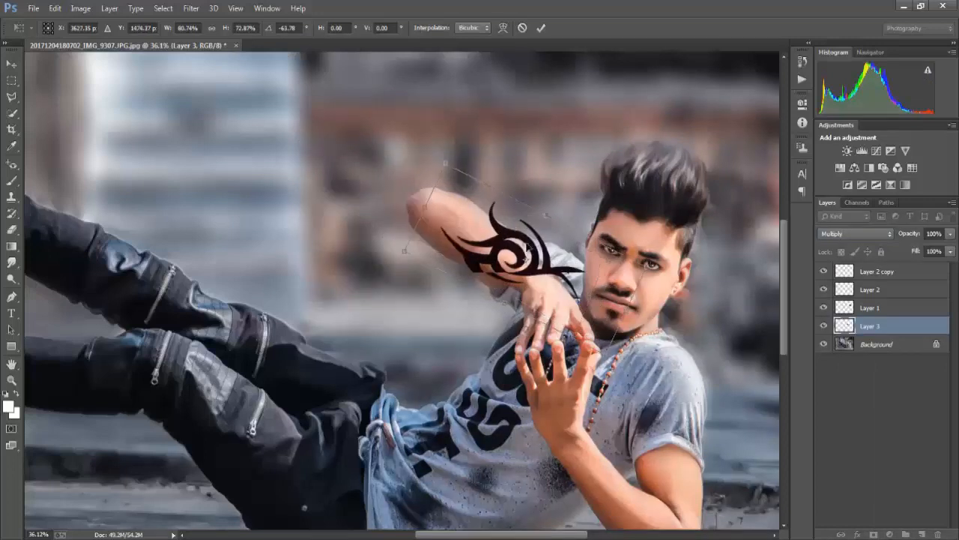
{"action": "left_click_drag", "start_coordinate": [527, 235], "coordinate": [487, 214]}
{"action": "left_click_drag", "start_coordinate": [607, 247], "coordinate": [565, 244]}
{"action": "mouse_move", "coordinate": [480, 230]}
{"action": "left_mouse_down"}
{"action": "mouse_move", "coordinate": [493, 230]}
{"action": "mouse_move", "coordinate": [482, 215]}
{"action": "left_mouse_up"}
Warp the tattoo so its tail and outer edges curve around the raised forearm, and apply the transform
{"action": "right_click", "coordinate": [507, 252]}
{"action": "left_click", "coordinate": [548, 348]}
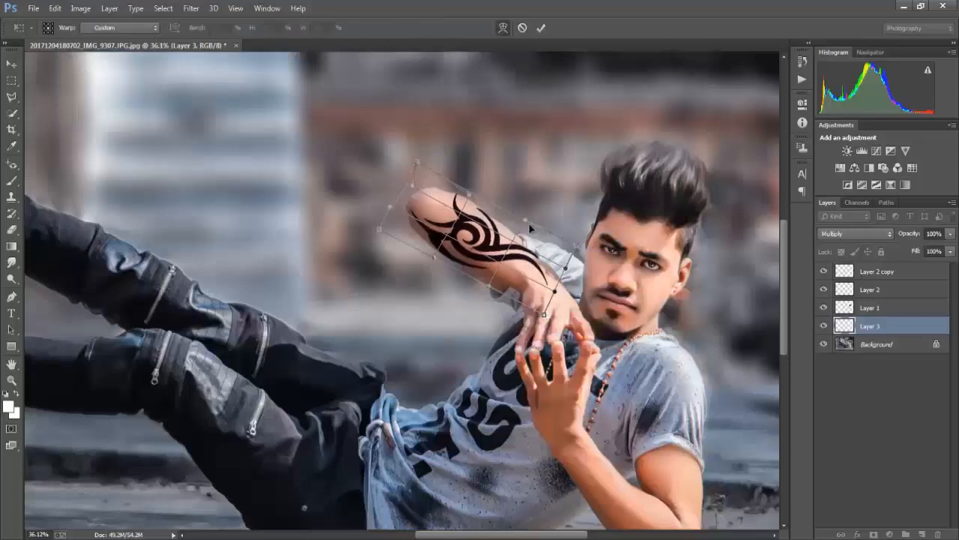
{"action": "left_click_drag", "start_coordinate": [557, 295], "coordinate": [519, 268]}
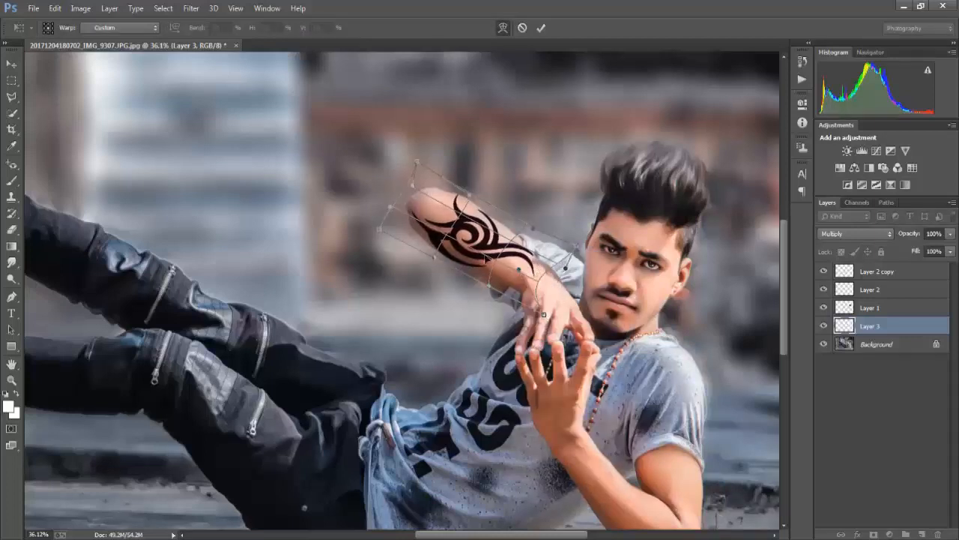
{"action": "left_click_drag", "start_coordinate": [391, 209], "coordinate": [385, 185]}
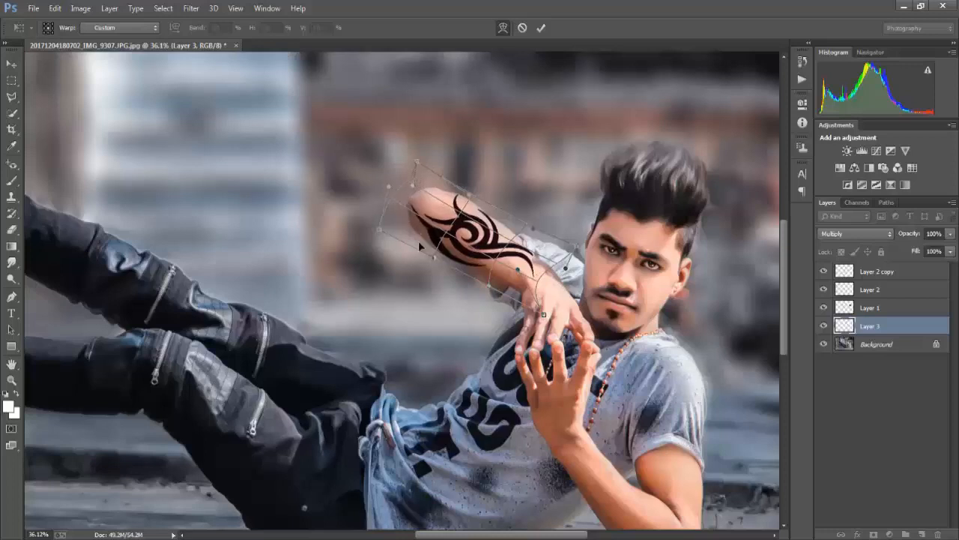
{"action": "left_click_drag", "start_coordinate": [440, 260], "coordinate": [443, 258]}
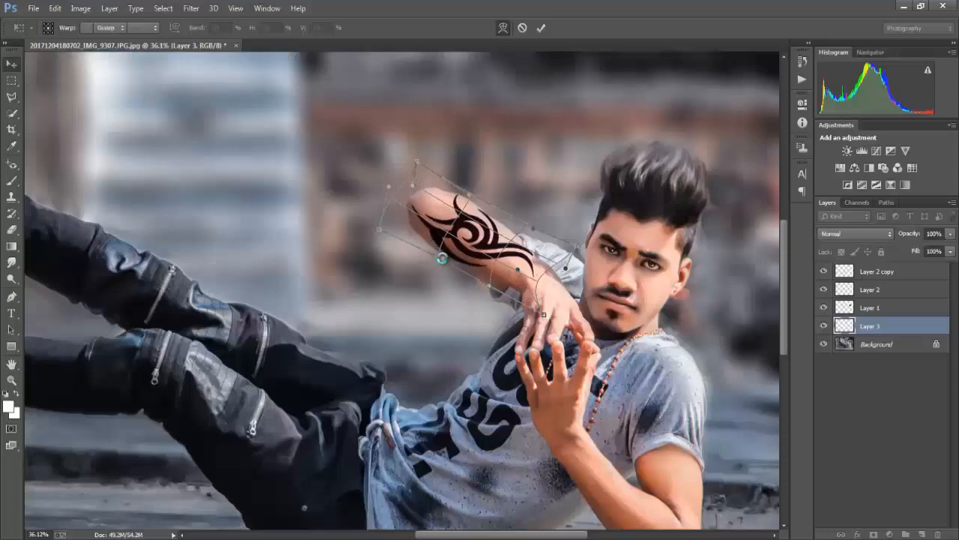
{"action": "key", "text": "Return"}
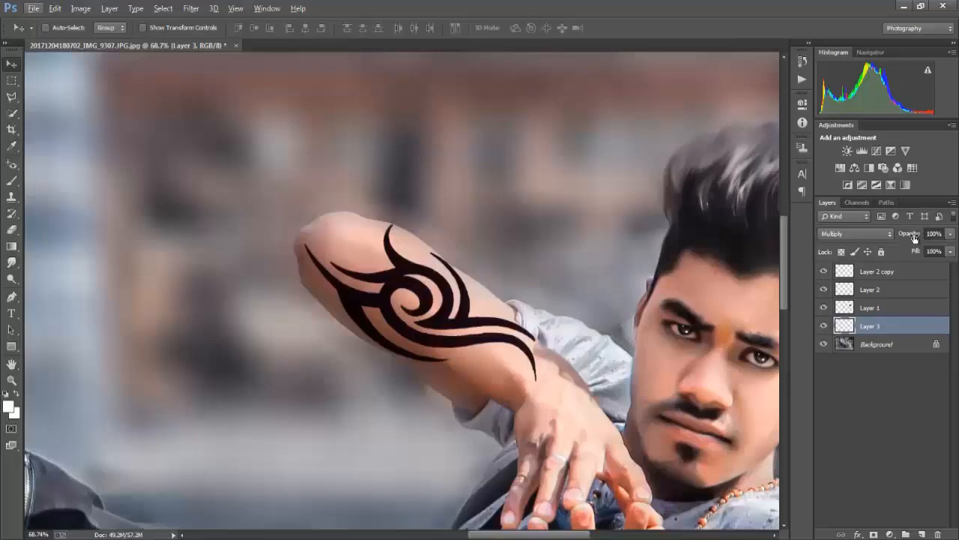
Fade the tattoo into the skin by setting its layer's opacity to 40% and fill to 36%
{"action": "left_click_drag", "start_coordinate": [914, 238], "coordinate": [882, 251]}
{"action": "scroll", "coordinate": [435, 262], "scroll_direction": "down", "scroll_amount": 2}
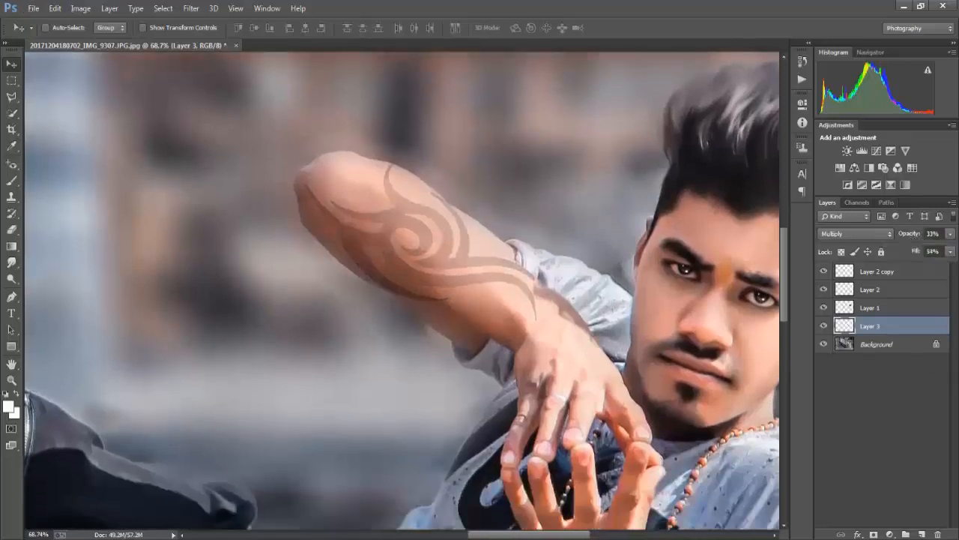
{"action": "left_click", "coordinate": [11, 231]}
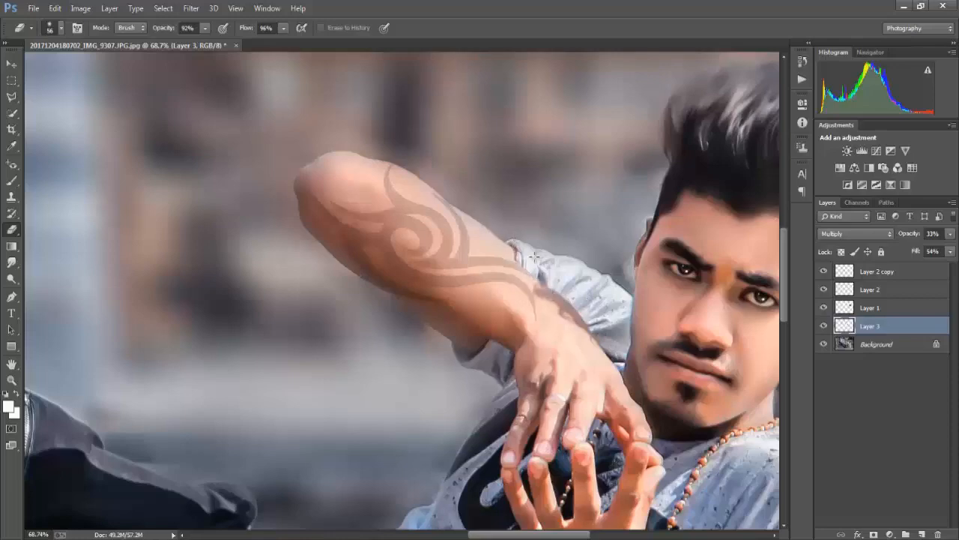
{"action": "scroll", "coordinate": [548, 310], "scroll_direction": "down", "scroll_amount": 8}
{"action": "scroll", "coordinate": [554, 313], "scroll_direction": "right", "scroll_amount": 4}
{"action": "scroll", "coordinate": [569, 314], "scroll_direction": "up", "scroll_amount": 1}
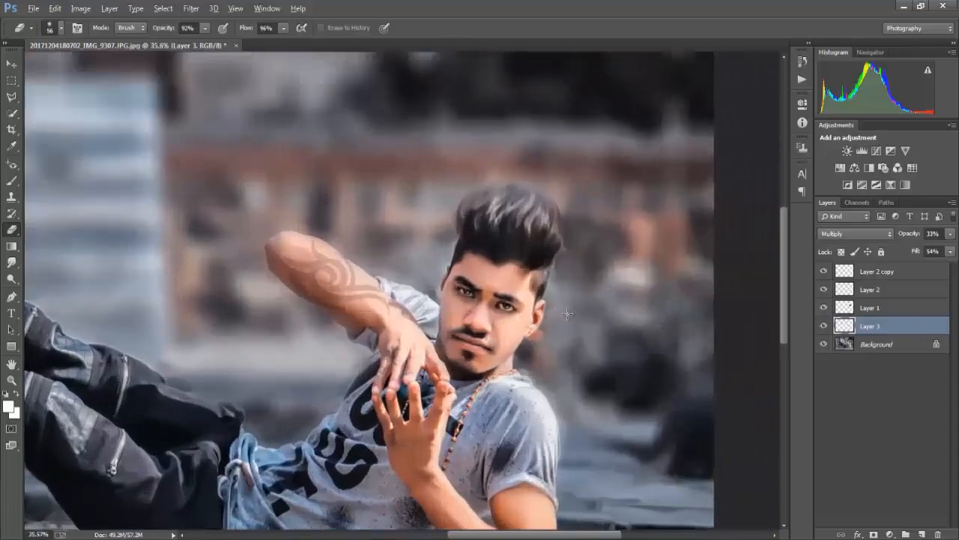
{"action": "scroll", "coordinate": [287, 303], "scroll_direction": "up", "scroll_amount": 3}
{"action": "scroll", "coordinate": [379, 275], "scroll_direction": "up", "scroll_amount": 2}
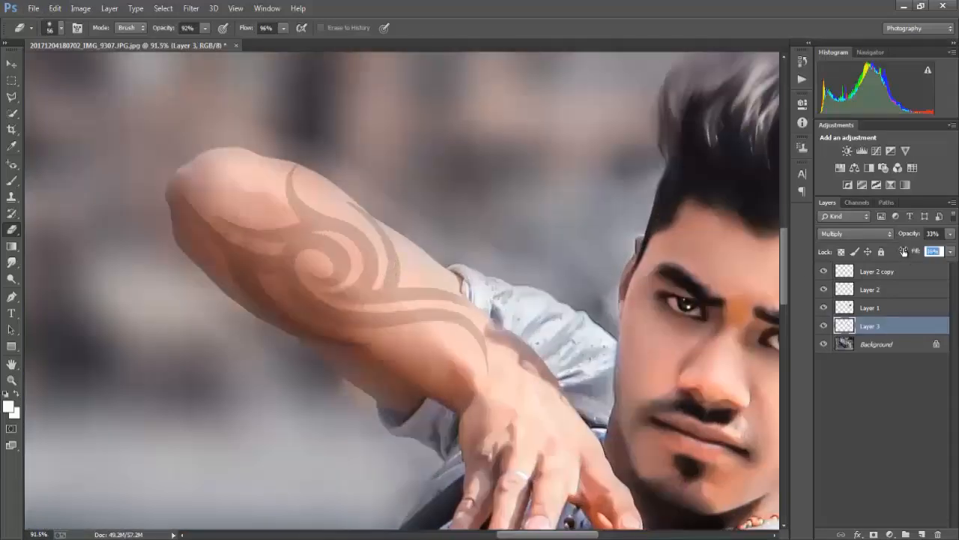
{"action": "left_click_drag", "start_coordinate": [904, 252], "coordinate": [902, 251]}
{"action": "scroll", "coordinate": [902, 245], "scroll_direction": "down", "scroll_amount": 8}
{"action": "scroll", "coordinate": [902, 244], "scroll_direction": "up", "scroll_amount": 1}
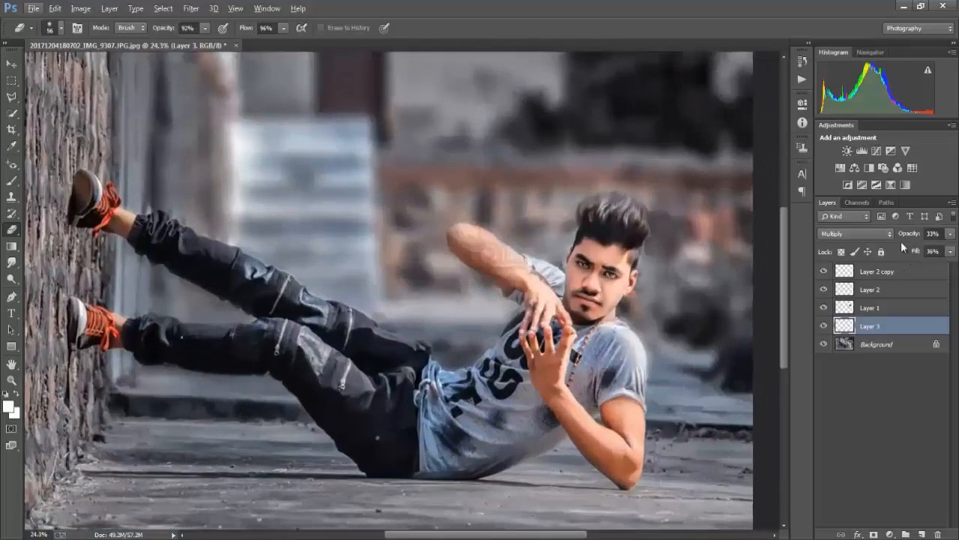
{"action": "scroll", "coordinate": [402, 289], "scroll_direction": "down", "scroll_amount": 1}
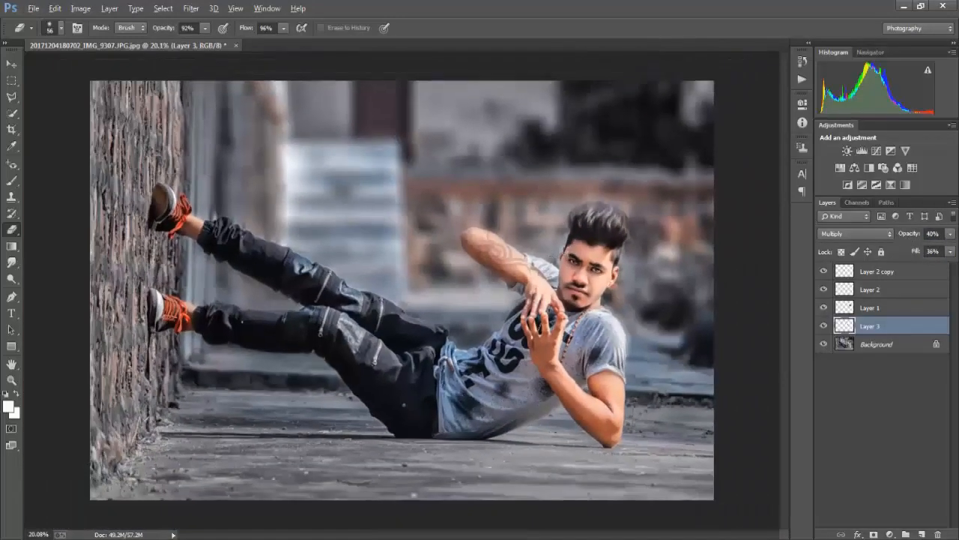
Open IMG-20150919-WA0028.jpg and move its "Dreaming Is Believing" lettering into the portrait over the pale background panel
{"action": "left_click", "coordinate": [33, 9]}
{"action": "left_click", "coordinate": [47, 33]}
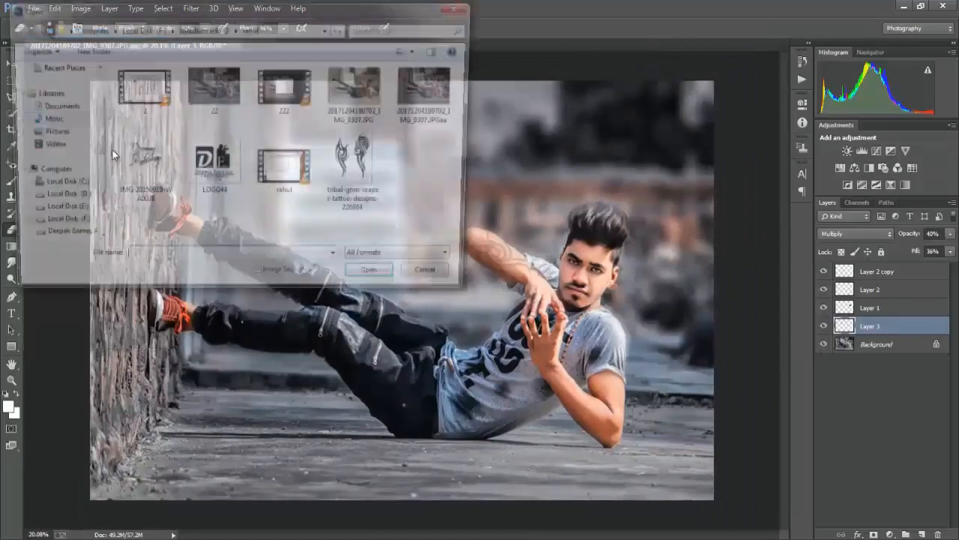
{"action": "left_click", "coordinate": [143, 163]}
{"action": "left_click", "coordinate": [380, 278]}
{"action": "left_click", "coordinate": [11, 66]}
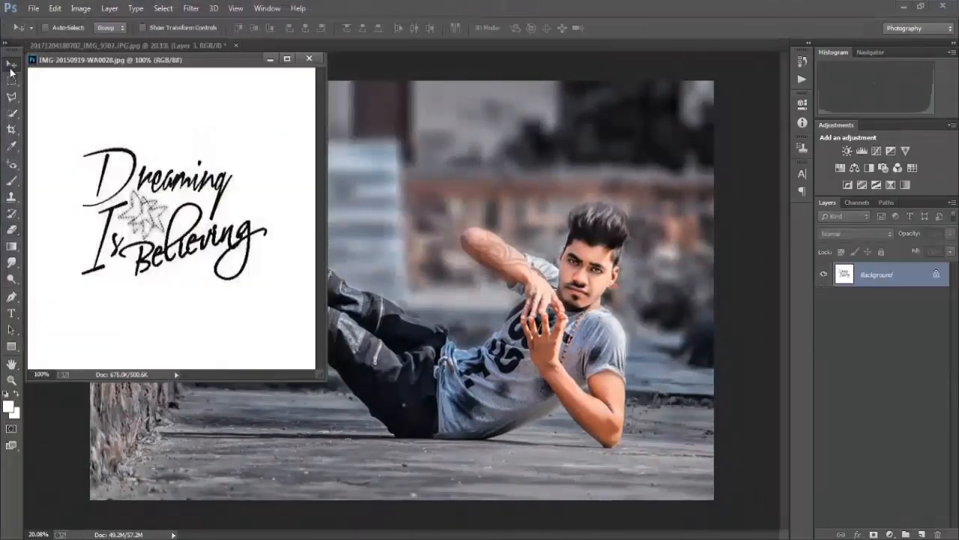
{"action": "left_click_drag", "start_coordinate": [340, 214], "coordinate": [342, 216]}
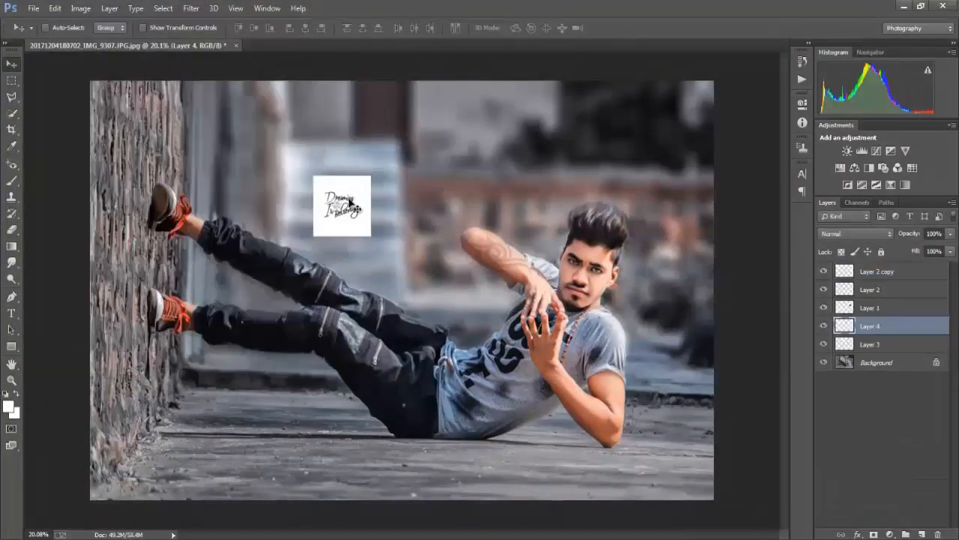
Enlarge the lettering layer to about 1625 × 1366 px and set its blend mode to Multiply
{"action": "key", "text": "b"}
{"action": "key", "text": "ctrl+t"}
{"action": "left_click_drag", "start_coordinate": [373, 238], "coordinate": [441, 277]}
{"action": "left_click", "coordinate": [858, 239]}
{"action": "left_click", "coordinate": [855, 248]}
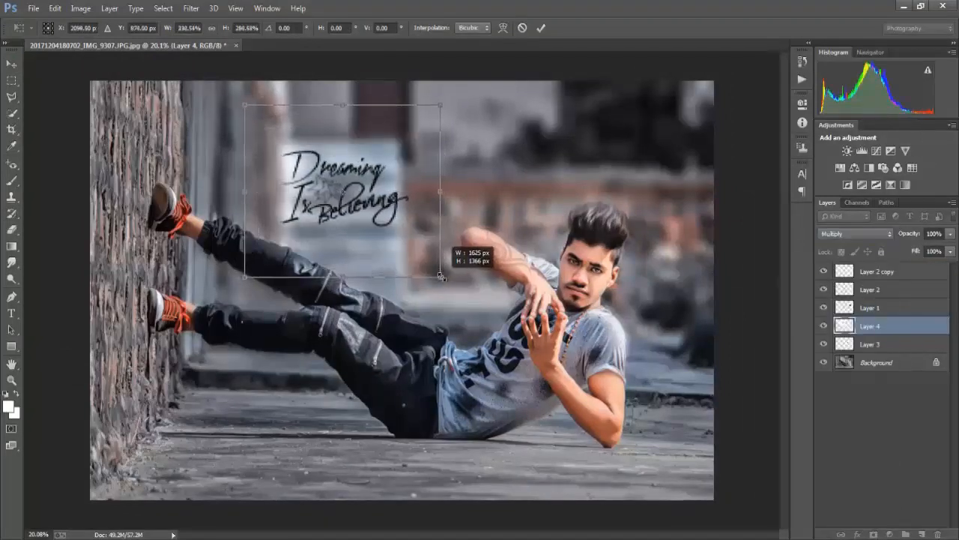
{"action": "key", "text": "Return"}
{"action": "key", "text": "ctrl+t"}
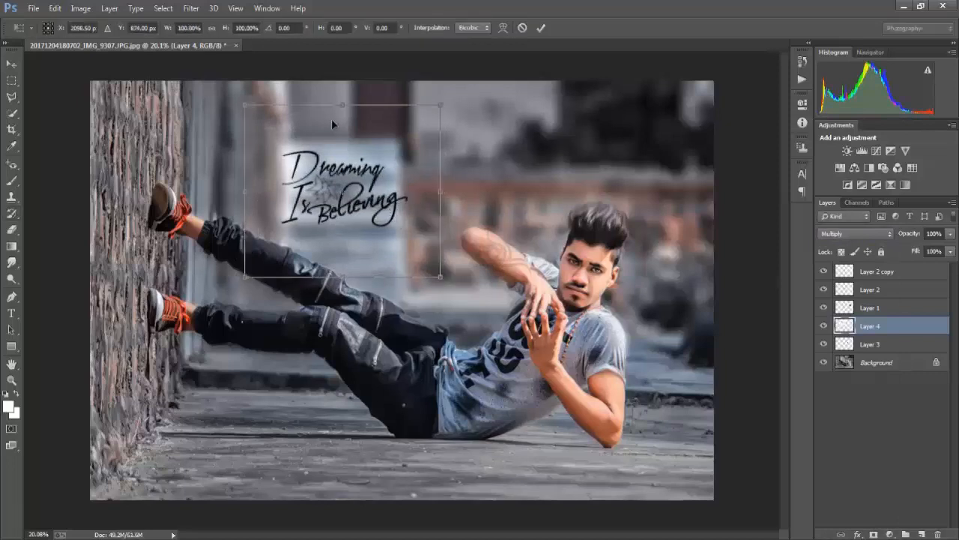
{"action": "key", "text": "Return"}
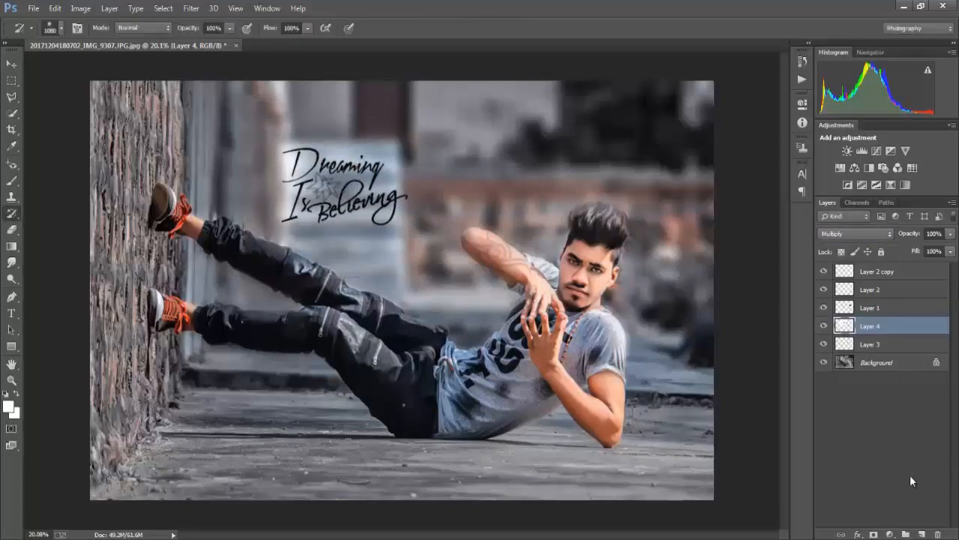
Apply Levels to the lettering layer with black input about 43, white input about 230 and a slight midtone shift
{"action": "key", "text": "F10"}
{"action": "left_click", "coordinate": [903, 495]}
{"action": "key", "text": "ctrl+l"}
{"action": "left_click_drag", "start_coordinate": [374, 105], "coordinate": [740, 95]}
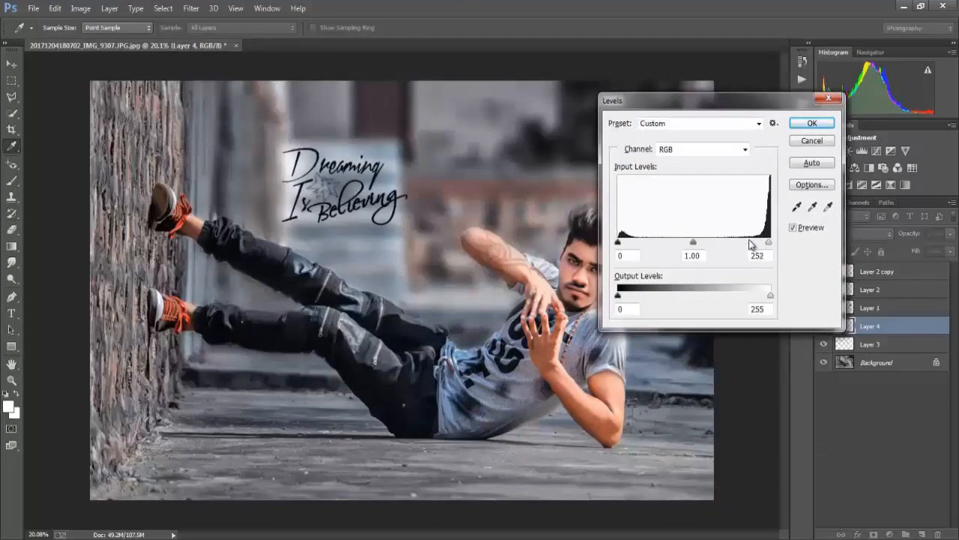
{"action": "left_click_drag", "start_coordinate": [633, 244], "coordinate": [643, 241]}
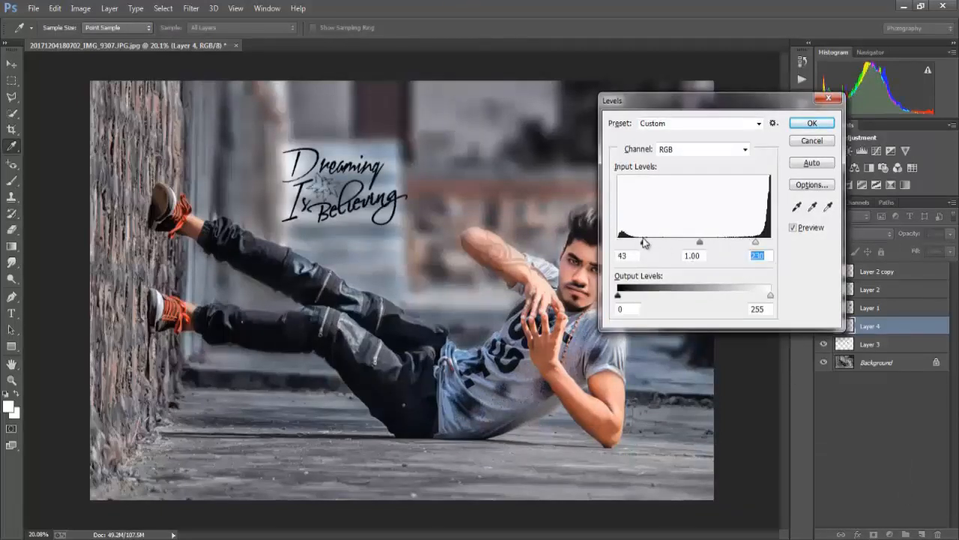
{"action": "left_click_drag", "start_coordinate": [702, 242], "coordinate": [697, 241]}
{"action": "left_click", "coordinate": [829, 126]}
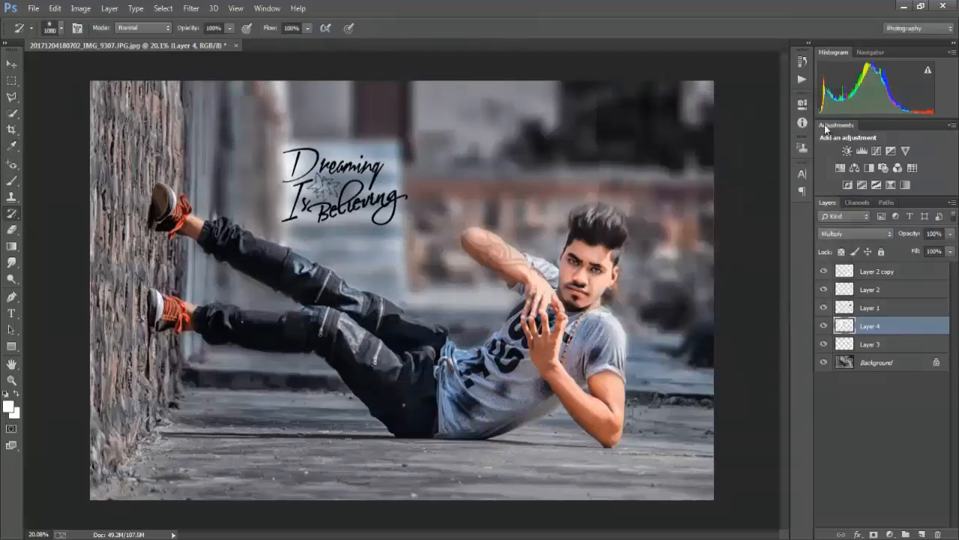
Narrow the lettering to about 93% of its width so it fits the pale background panel
{"action": "key", "text": "ctrl+t"}
{"action": "left_click_drag", "start_coordinate": [444, 189], "coordinate": [439, 189]}
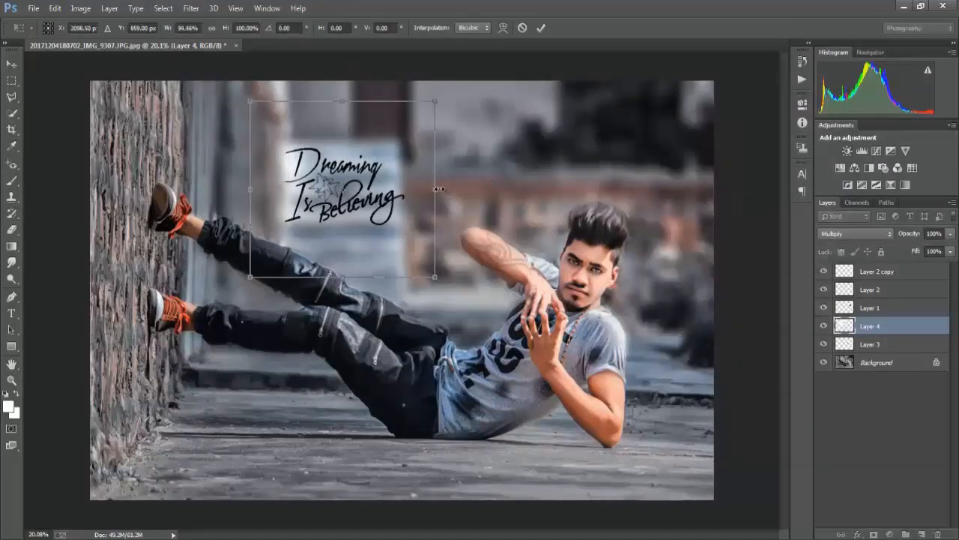
{"action": "left_click_drag", "start_coordinate": [435, 276], "coordinate": [432, 276]}
{"action": "key", "text": "Return"}
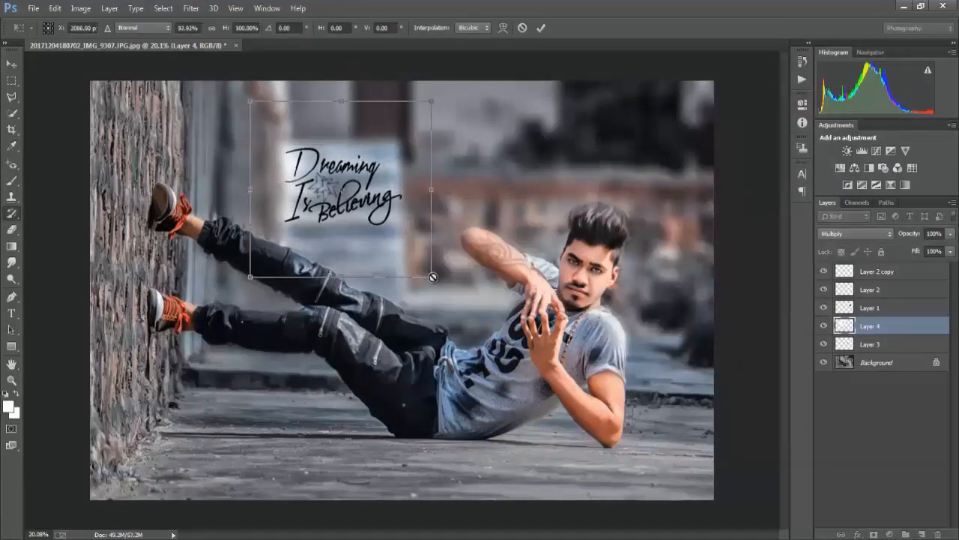
{"action": "scroll", "coordinate": [382, 214], "scroll_direction": "up", "scroll_amount": 3}
{"action": "scroll", "coordinate": [381, 203], "scroll_direction": "down", "scroll_amount": 4}
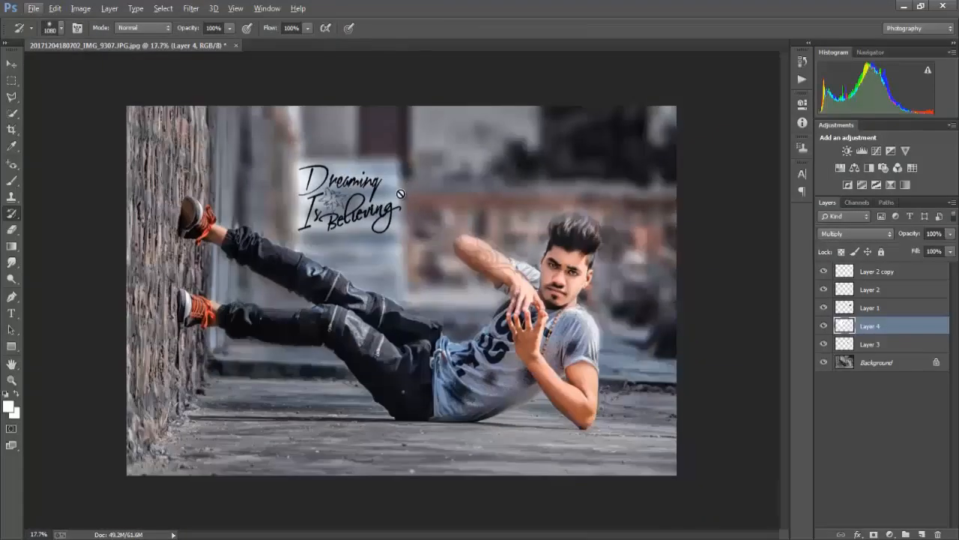
Merge all visible layers into the background and open the result in the Camera Raw filter
{"action": "scroll", "coordinate": [402, 194], "scroll_direction": "up", "scroll_amount": 1}
{"action": "key", "text": "ctrl+shift+e"}
{"action": "left_click", "coordinate": [191, 8]}
{"action": "left_click", "coordinate": [203, 80]}
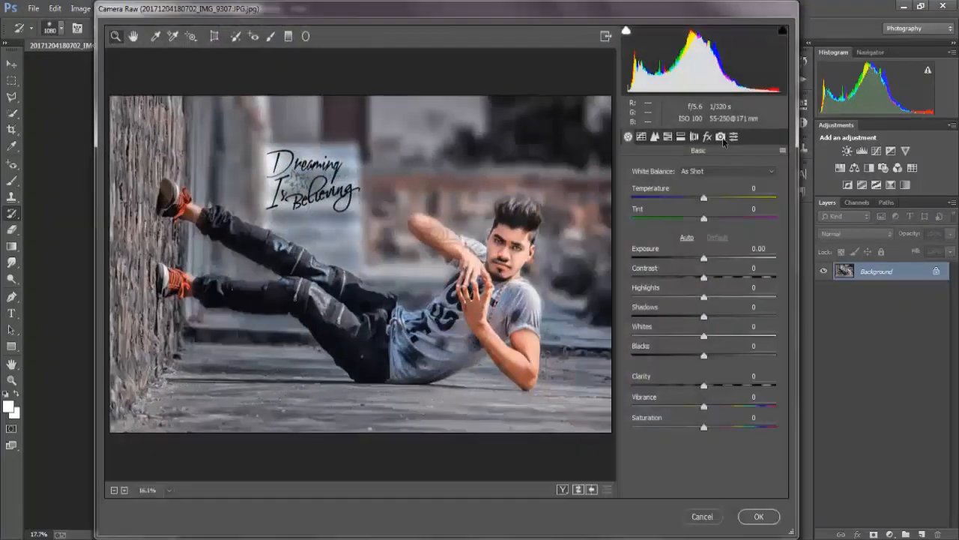
Try a post-crop vignetting amount of about -25 and undo it
{"action": "left_click", "coordinate": [709, 137]}
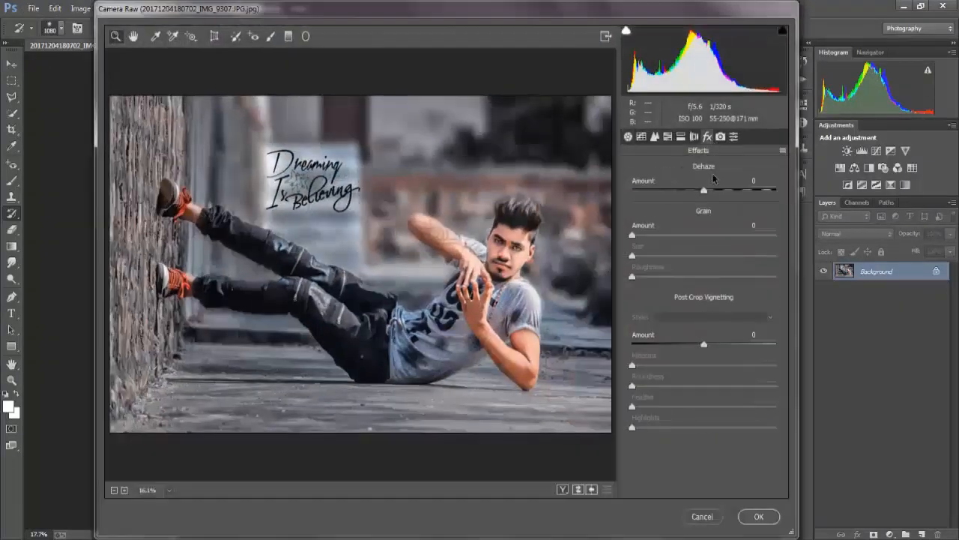
{"action": "left_click_drag", "start_coordinate": [701, 345], "coordinate": [684, 350]}
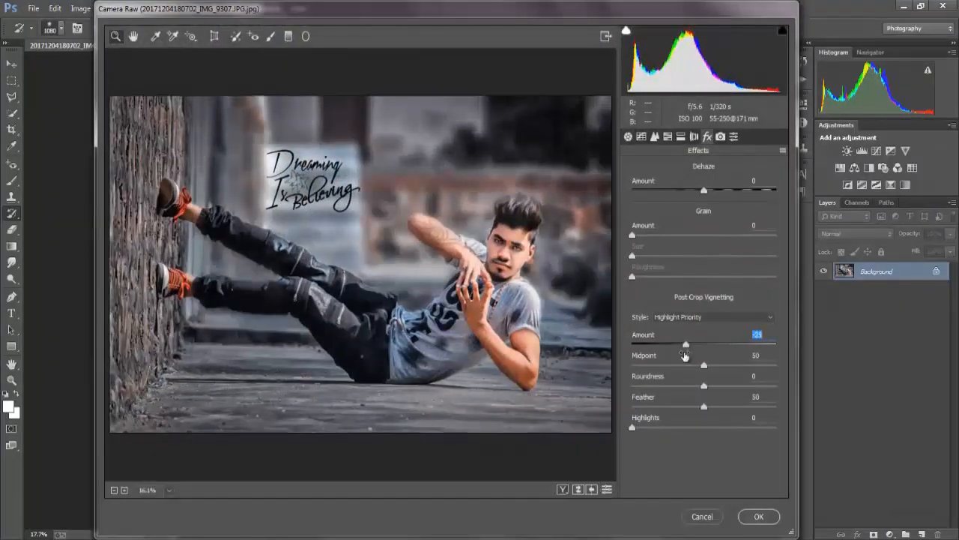
{"action": "key", "text": "ctrl+z"}
Darken the brick wall side with a graduated filter at about -0.95 exposure, add another at the photo's top edge and apply Camera Raw
{"action": "left_click", "coordinate": [289, 36]}
{"action": "left_click_drag", "start_coordinate": [148, 240], "coordinate": [159, 241]}
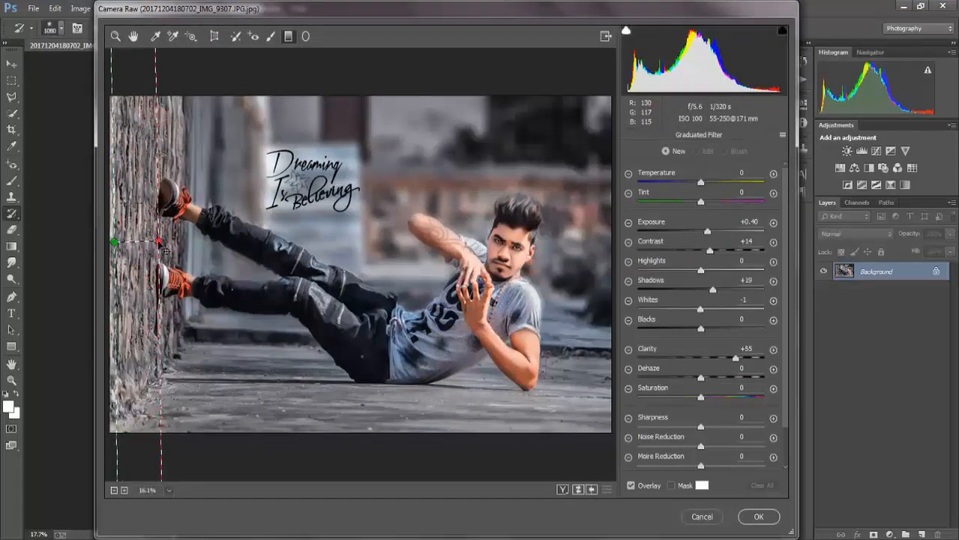
{"action": "left_click_drag", "start_coordinate": [707, 233], "coordinate": [680, 233]}
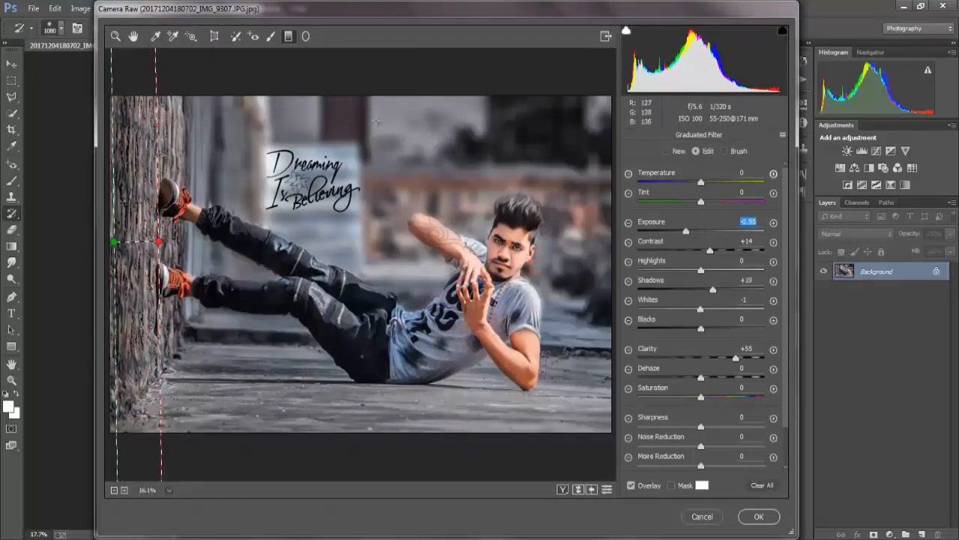
{"action": "mouse_move", "coordinate": [377, 121]}
{"action": "left_mouse_down"}
{"action": "mouse_move", "coordinate": [375, 182]}
{"action": "mouse_move", "coordinate": [375, 103]}
{"action": "left_mouse_up"}
{"action": "left_click", "coordinate": [757, 517]}
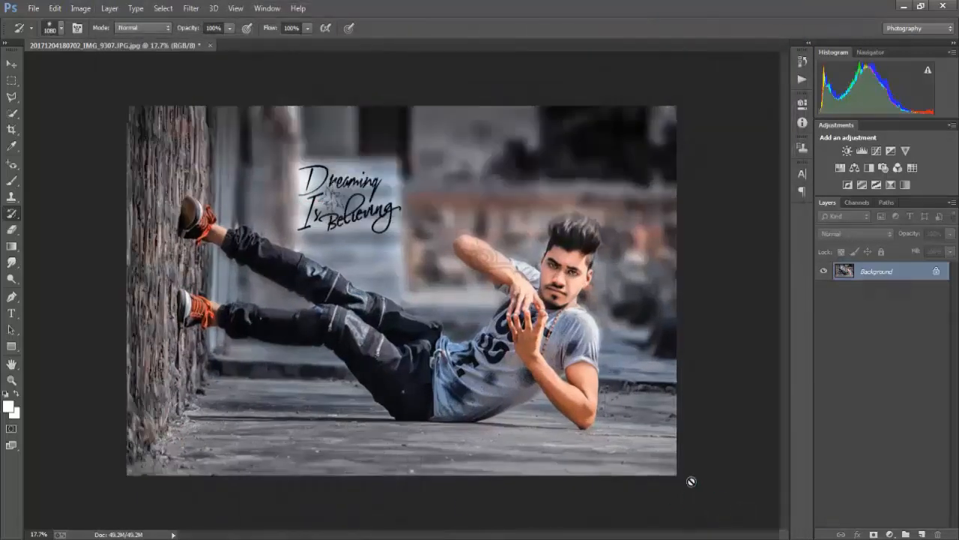
Open the logo image LOGO44.jpg
{"action": "scroll", "coordinate": [539, 259], "scroll_direction": "up", "scroll_amount": 2}
{"action": "scroll", "coordinate": [540, 260], "scroll_direction": "down", "scroll_amount": 1}
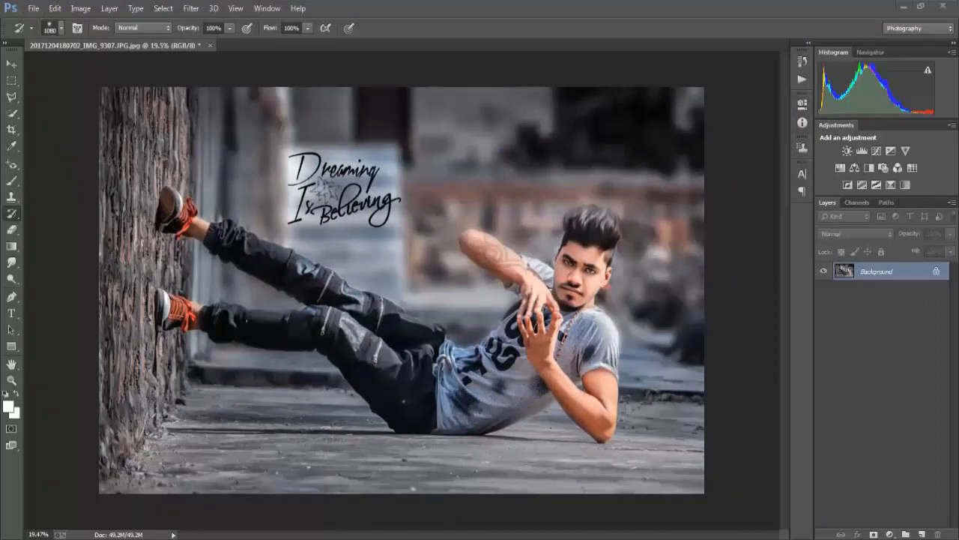
{"action": "left_click", "coordinate": [33, 8]}
{"action": "left_click", "coordinate": [47, 35]}
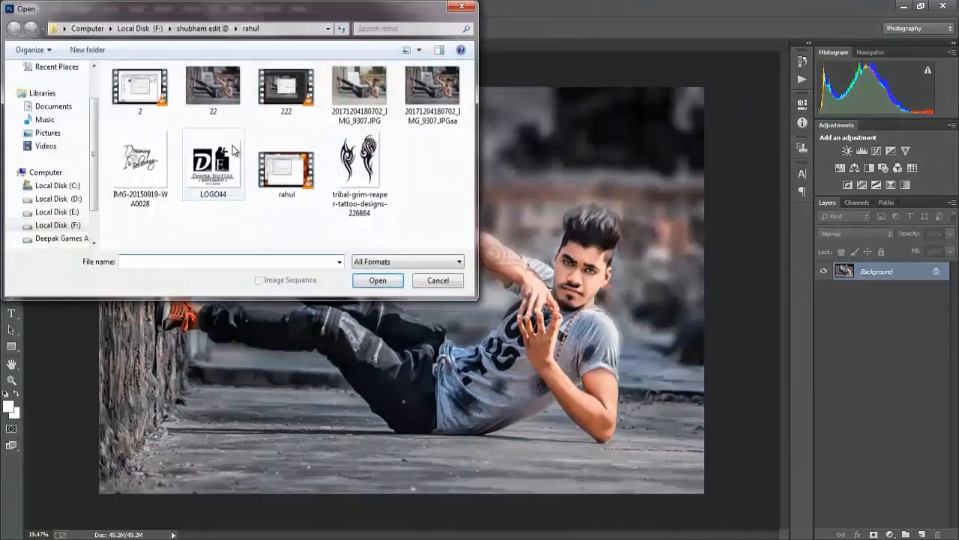
{"action": "left_click", "coordinate": [235, 151]}
{"action": "left_click", "coordinate": [374, 281]}
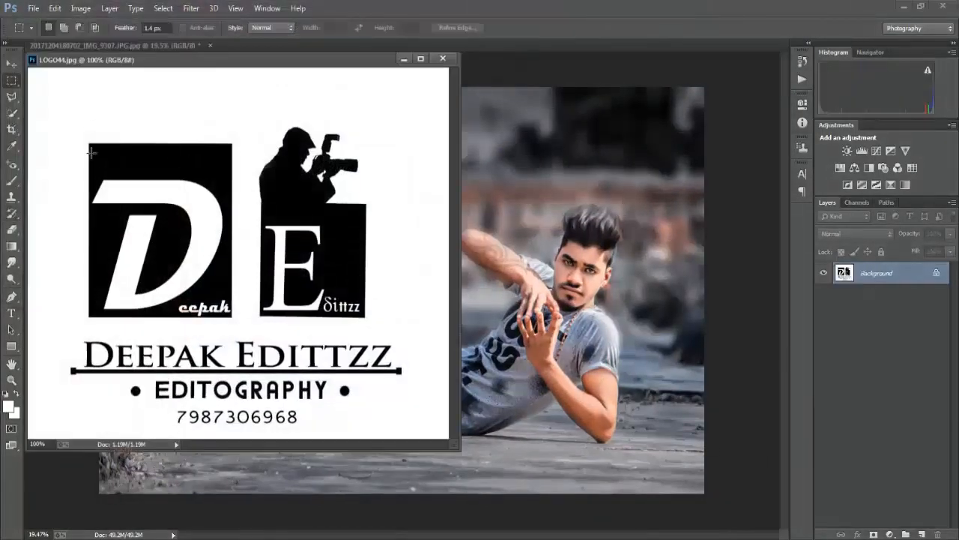
Select the logo with a rectangular marquee, move it into the photo's upper-right corner and close the logo file
{"action": "key", "text": "super"}
{"action": "key", "text": "super"}
{"action": "scroll", "coordinate": [158, 110], "scroll_direction": "down", "scroll_amount": 3}
{"action": "left_click_drag", "start_coordinate": [101, 104], "coordinate": [428, 460]}
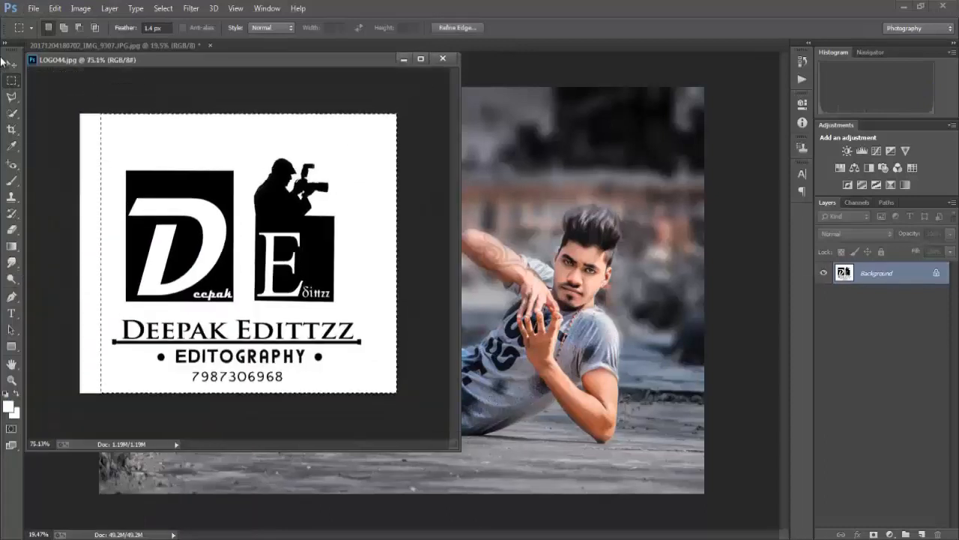
{"action": "left_click", "coordinate": [11, 65]}
{"action": "left_click_drag", "start_coordinate": [299, 143], "coordinate": [525, 178]}
{"action": "left_click", "coordinate": [443, 59]}
{"action": "left_click_drag", "start_coordinate": [516, 212], "coordinate": [658, 153]}
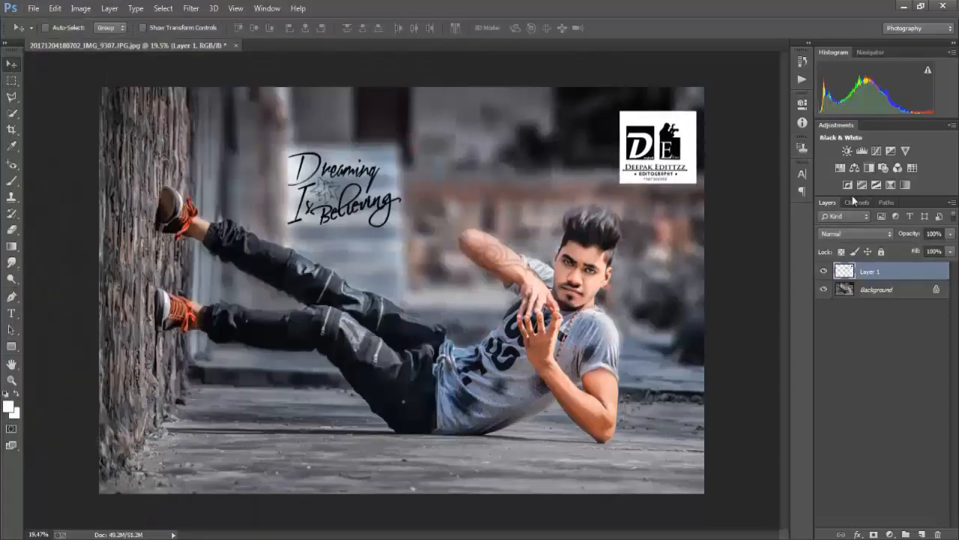
Set the logo layer's blend mode to Screen and scale the logo down to about 60% in the photo's upper-right corner
{"action": "left_click", "coordinate": [854, 233]}
{"action": "left_click", "coordinate": [830, 347]}
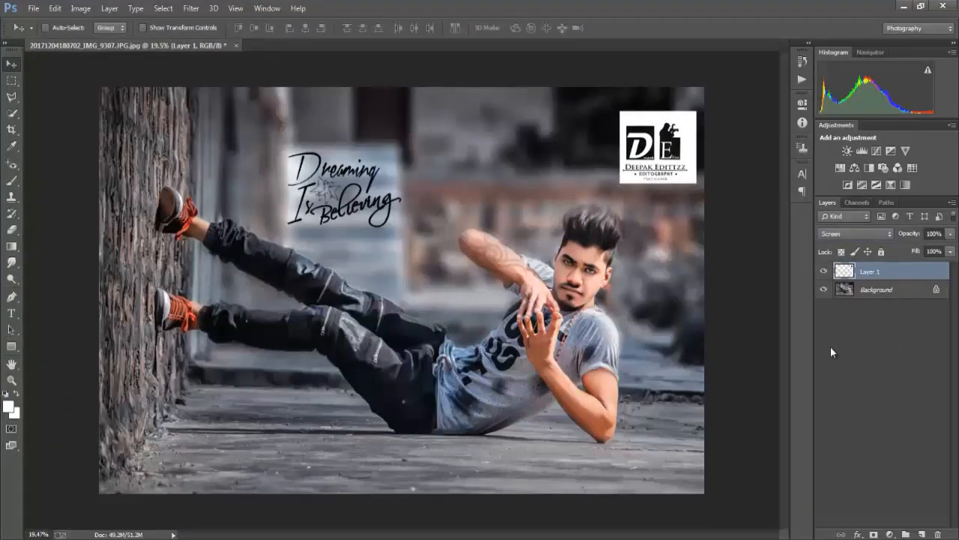
{"action": "key", "text": "ctrl+t"}
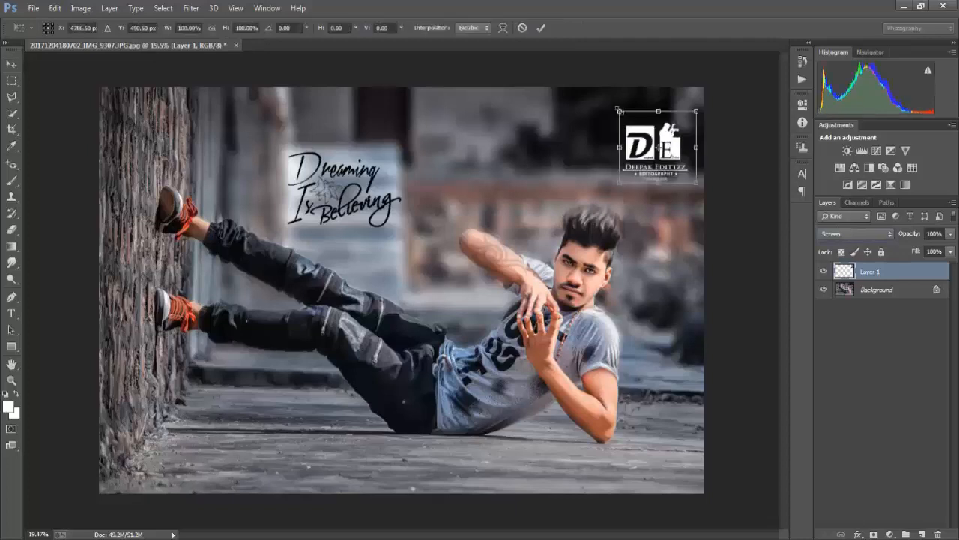
{"action": "left_click_drag", "start_coordinate": [621, 110], "coordinate": [685, 105]}
{"action": "key", "text": "Return"}
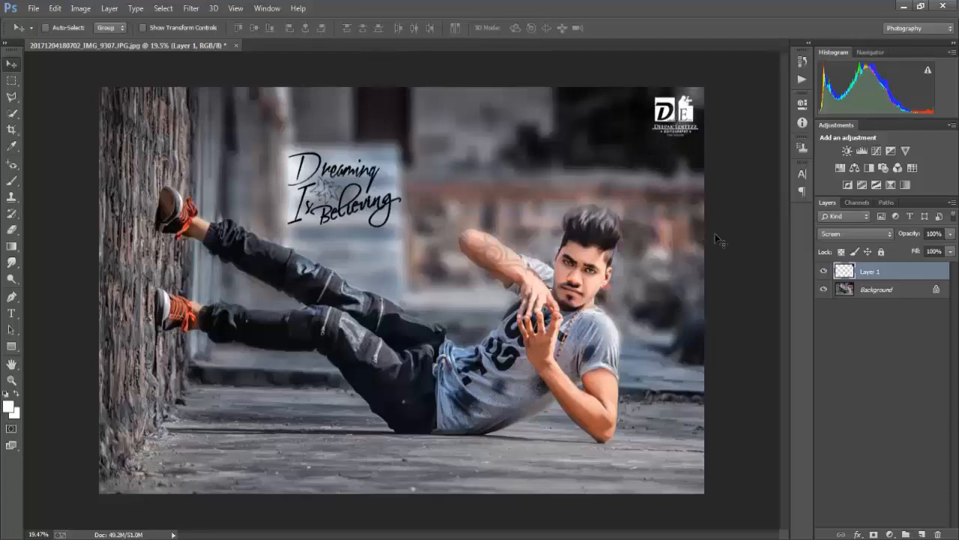
Make the Background layer active with the Dodge tool ready for use on the photo
{"action": "scroll", "coordinate": [676, 180], "scroll_direction": "up", "scroll_amount": 2}
{"action": "scroll", "coordinate": [569, 196], "scroll_direction": "down", "scroll_amount": 2}
{"action": "scroll", "coordinate": [477, 215], "scroll_direction": "up", "scroll_amount": 1}
{"action": "left_click", "coordinate": [12, 279]}
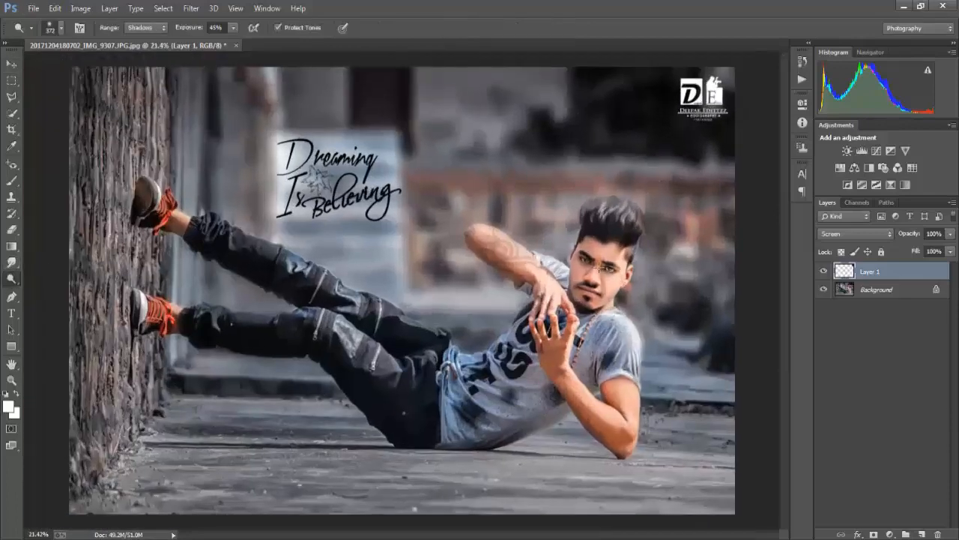
{"action": "left_click", "coordinate": [885, 290]}
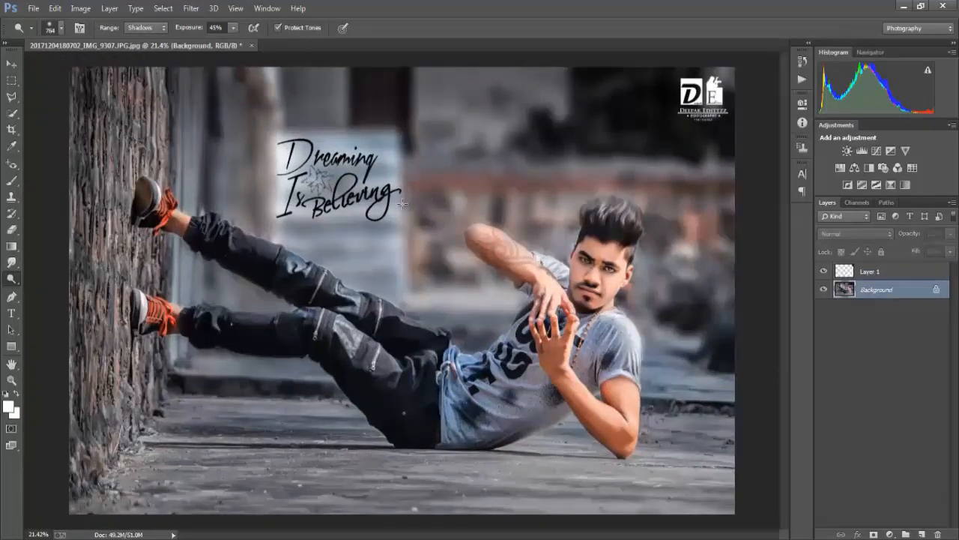
Examine the finished portrait, including its logo and lettering, as a whole and at closer range
{"action": "scroll", "coordinate": [404, 203], "scroll_direction": "up", "scroll_amount": 1}
{"action": "scroll", "coordinate": [404, 203], "scroll_direction": "down", "scroll_amount": 2}
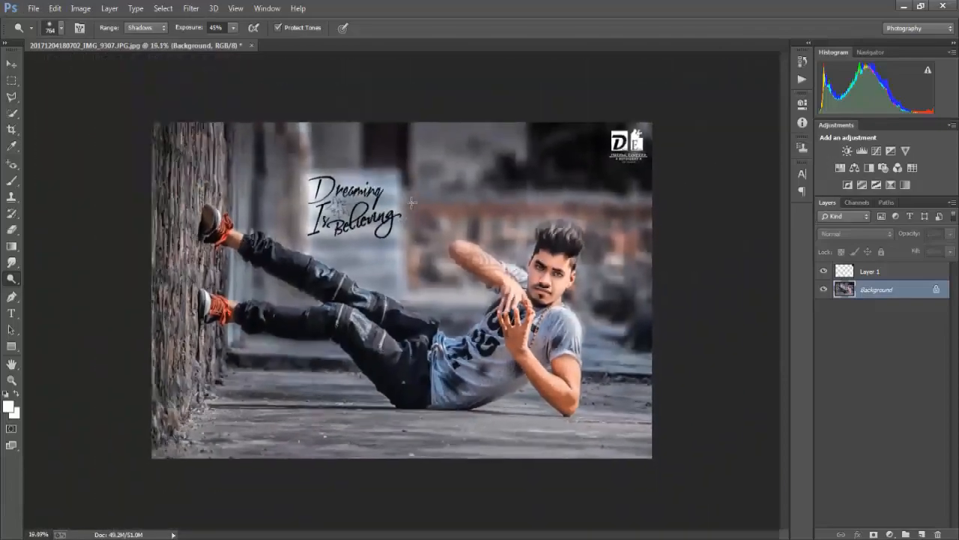
{"action": "scroll", "coordinate": [409, 202], "scroll_direction": "up", "scroll_amount": 2}
{"action": "scroll", "coordinate": [411, 204], "scroll_direction": "down", "scroll_amount": 2}
{"action": "scroll", "coordinate": [409, 209], "scroll_direction": "up", "scroll_amount": 1}
{"action": "scroll", "coordinate": [407, 214], "scroll_direction": "down", "scroll_amount": 1}
{"action": "scroll", "coordinate": [405, 219], "scroll_direction": "up", "scroll_amount": 1}
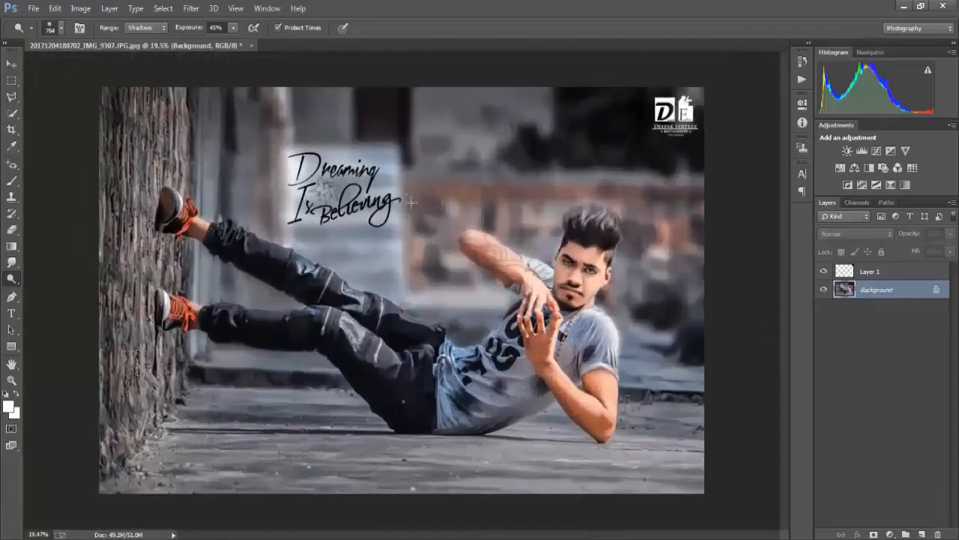
{"action": "scroll", "coordinate": [402, 225], "scroll_direction": "down", "scroll_amount": 1}
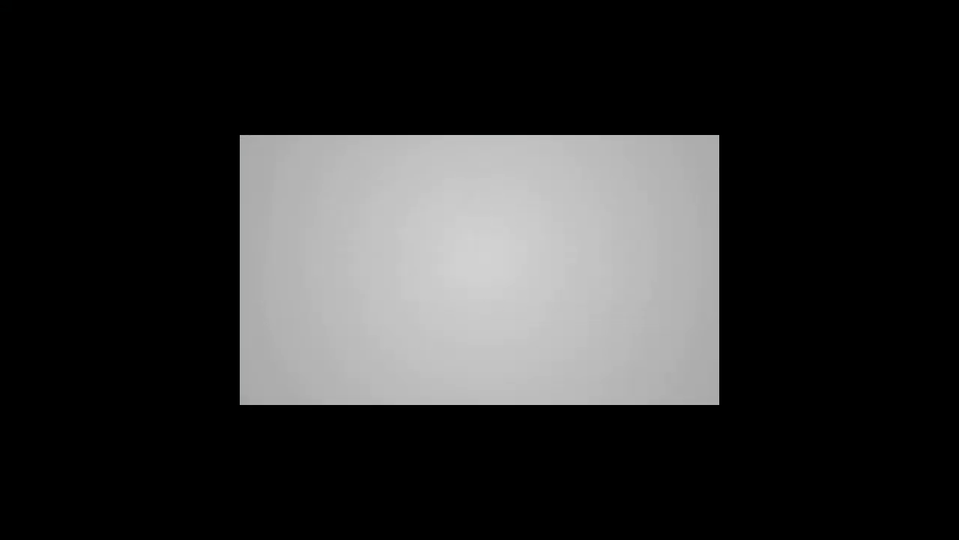